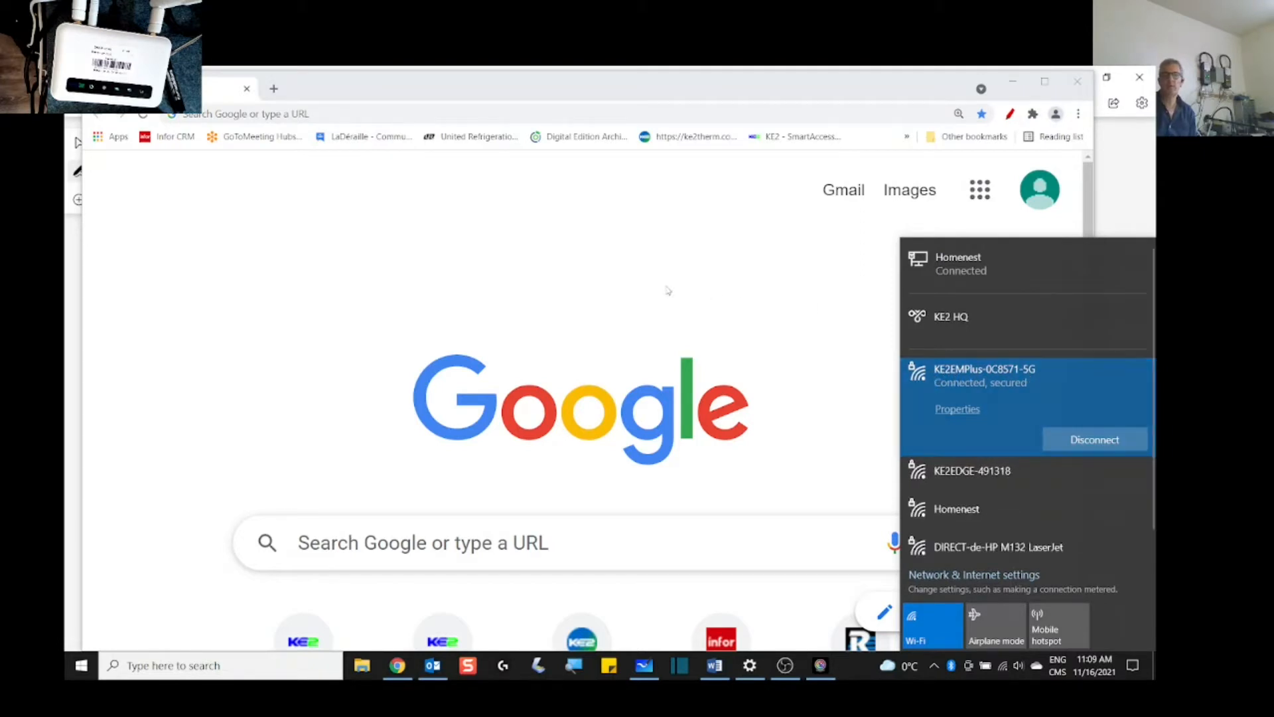
Step: Load 192.168.50.1 in Chrome to show the KE2 DashBoard listing KE2 Evap A with All Clear alarms
click(555, 285)
click(251, 115)
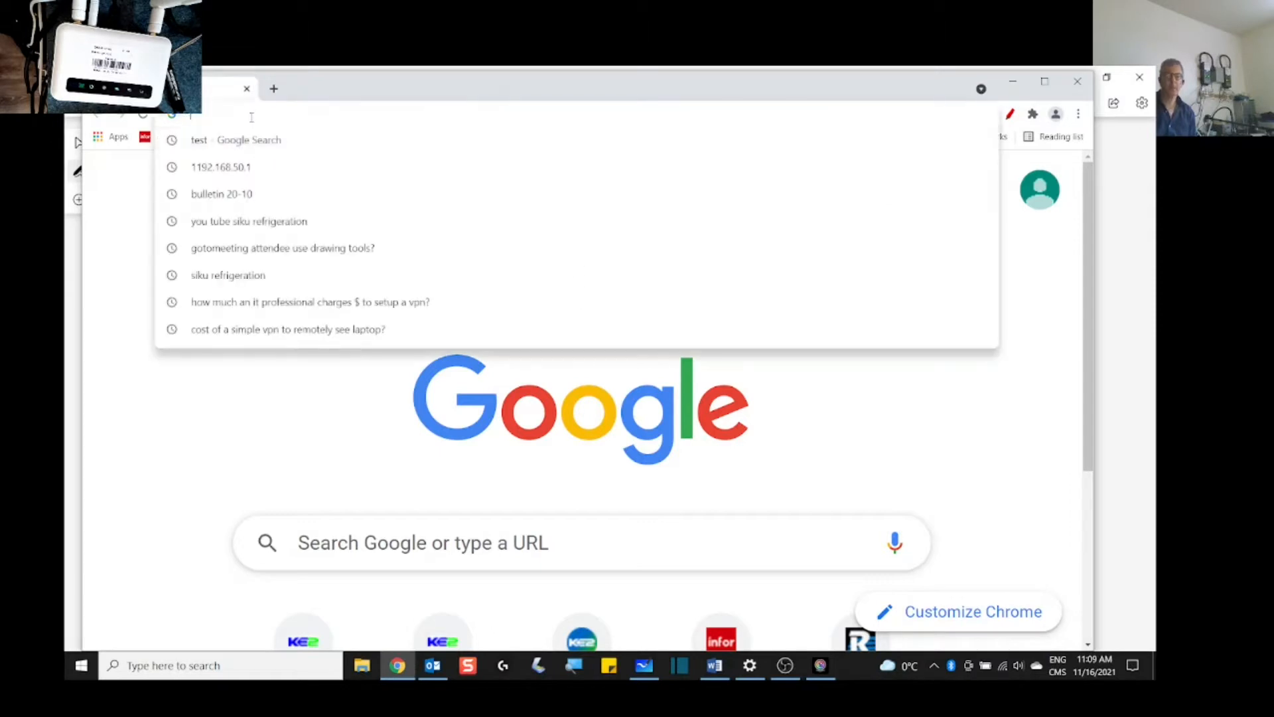
text(192.1)
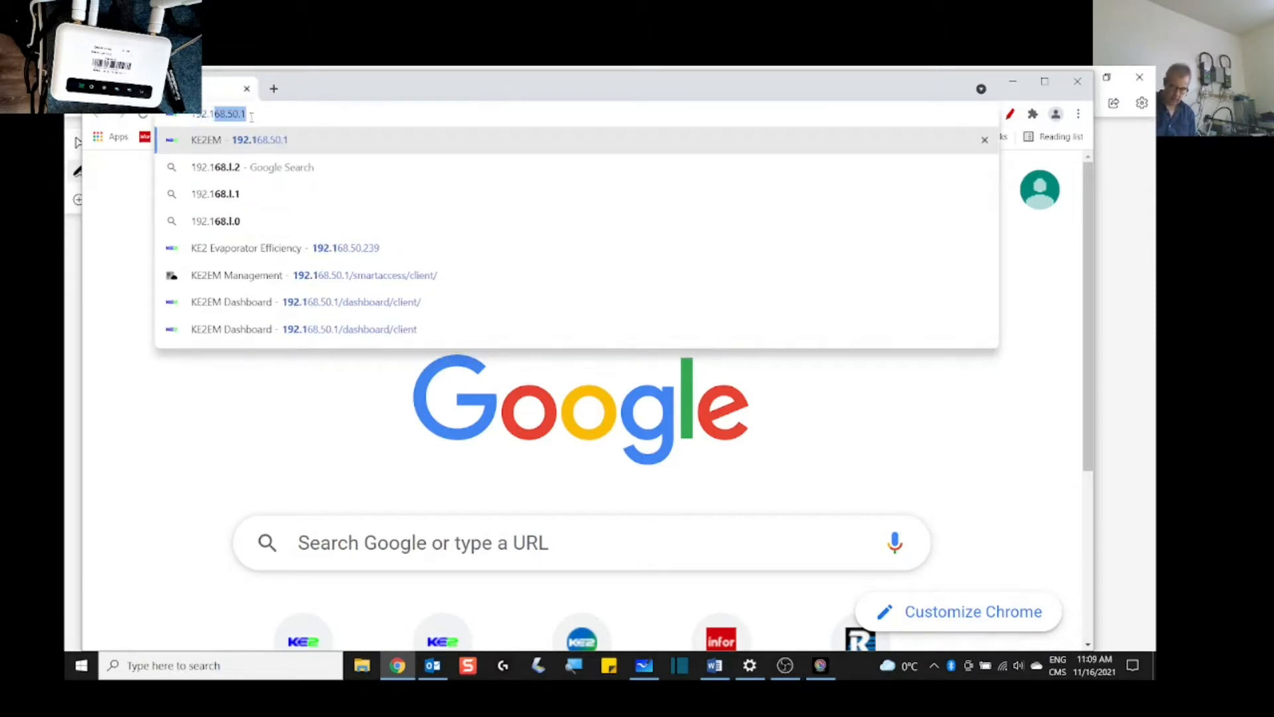
text(68.50.1)
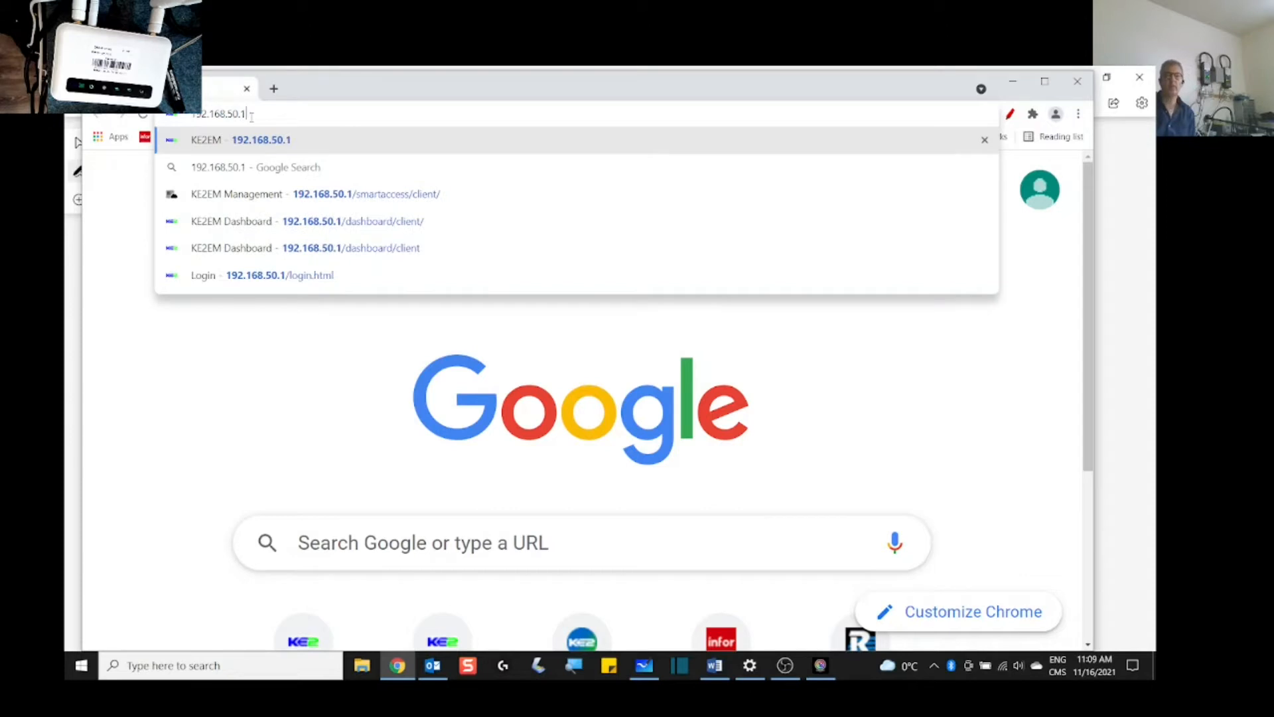
key(Return)
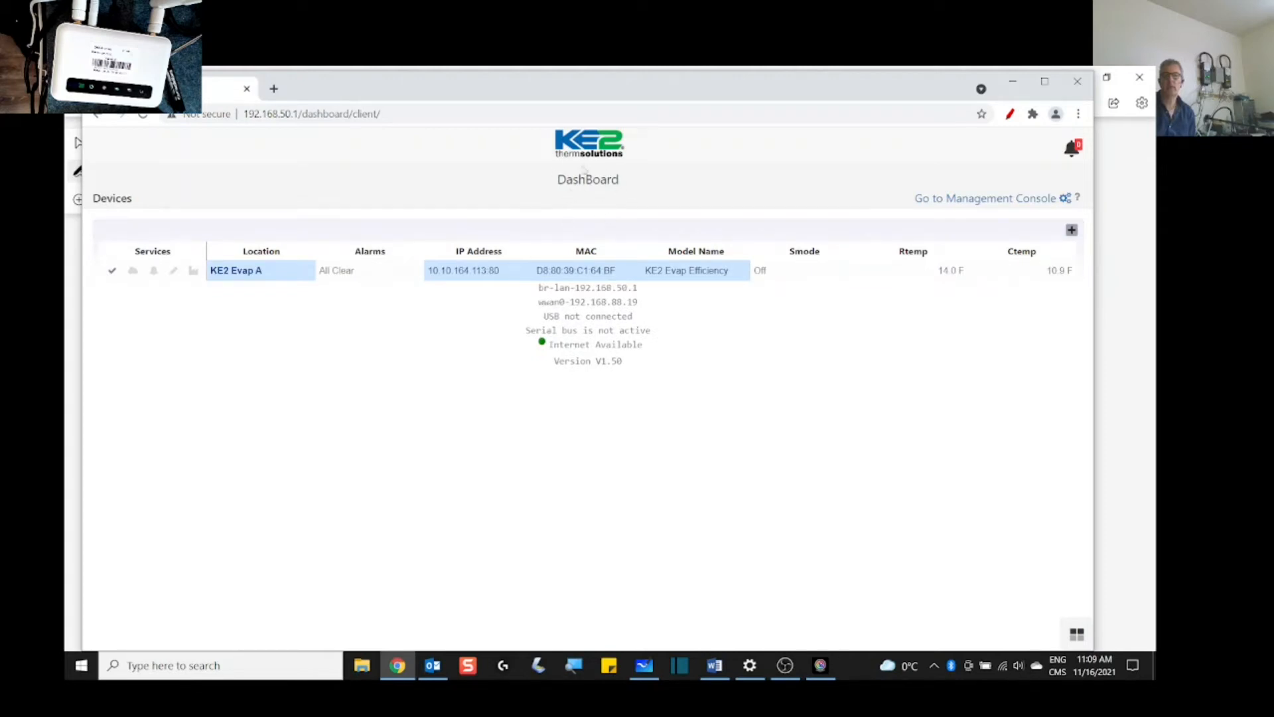
Step: Enter the Management Console and force other console sessions to log out
click(973, 203)
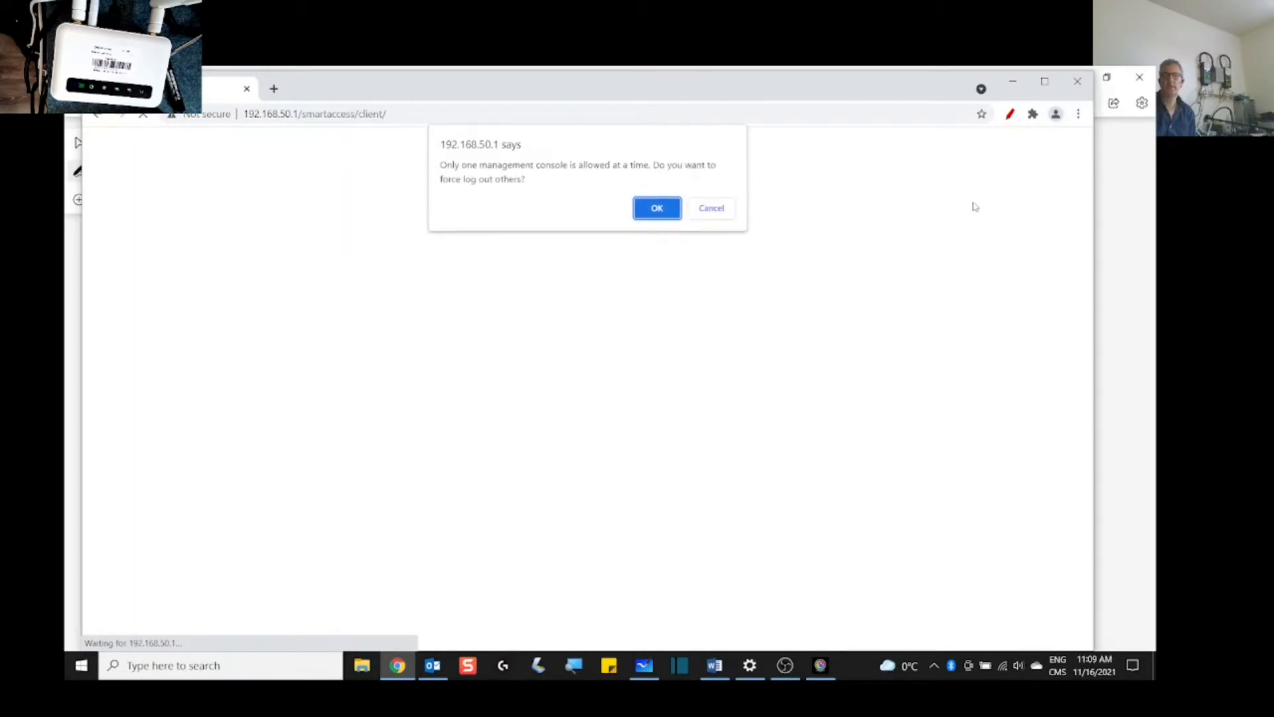
click(670, 214)
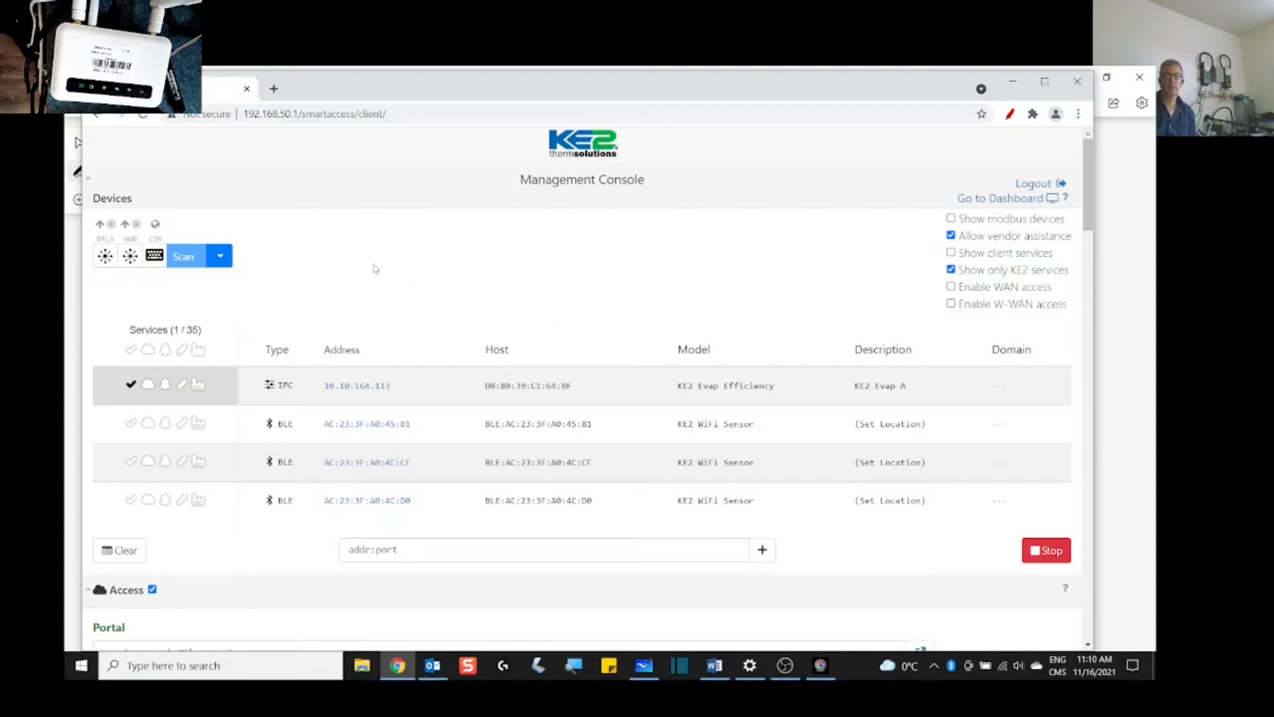
scroll(376, 269, down, 1)
click(131, 313)
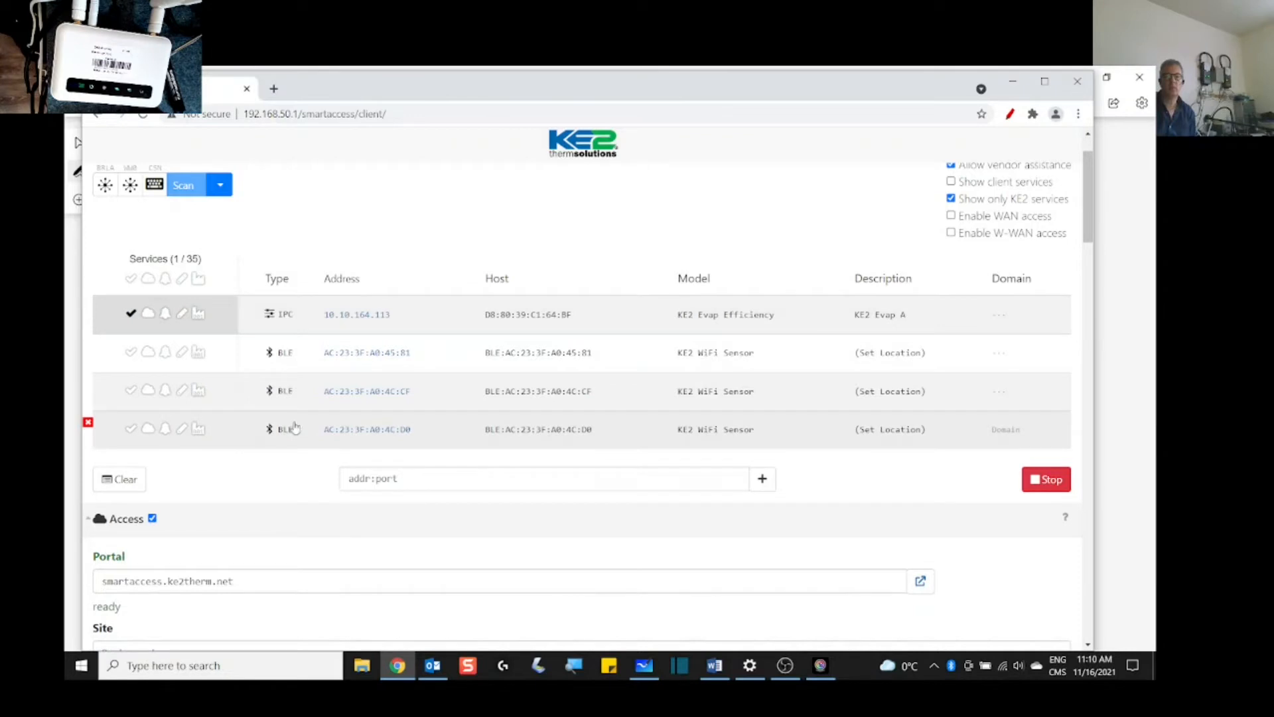
scroll(296, 429, down, 2)
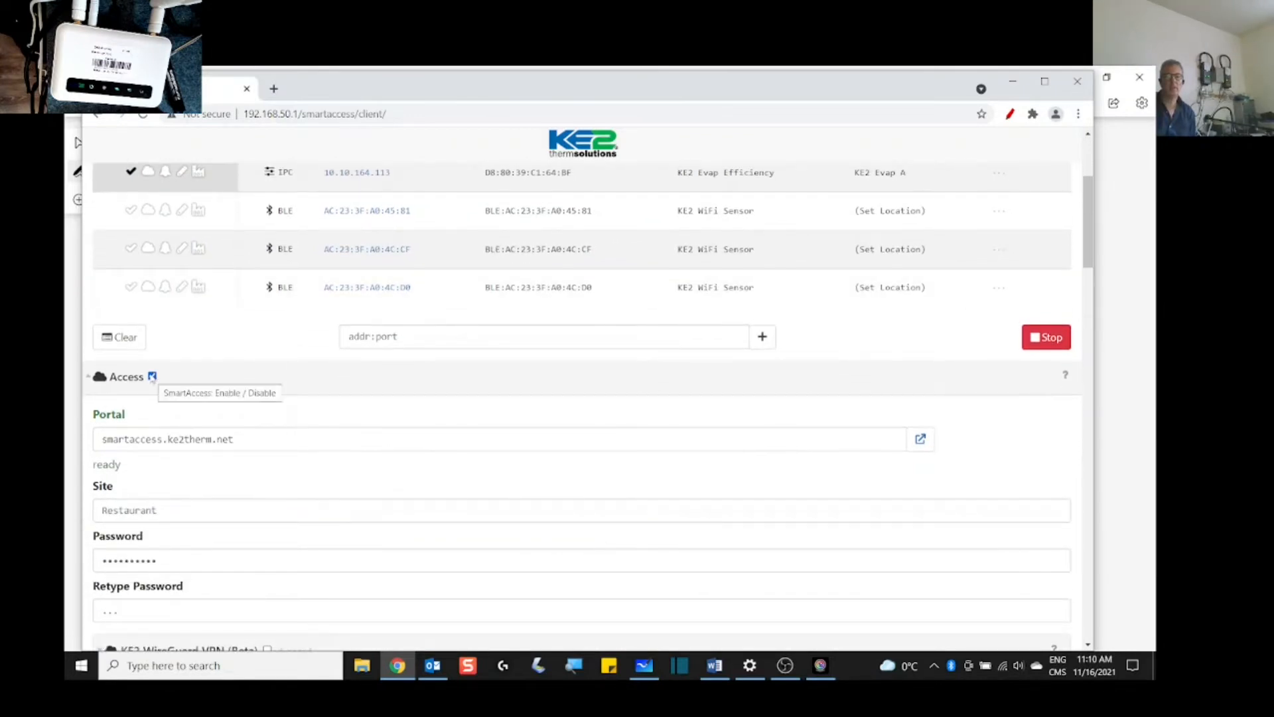
scroll(155, 376, down, 2)
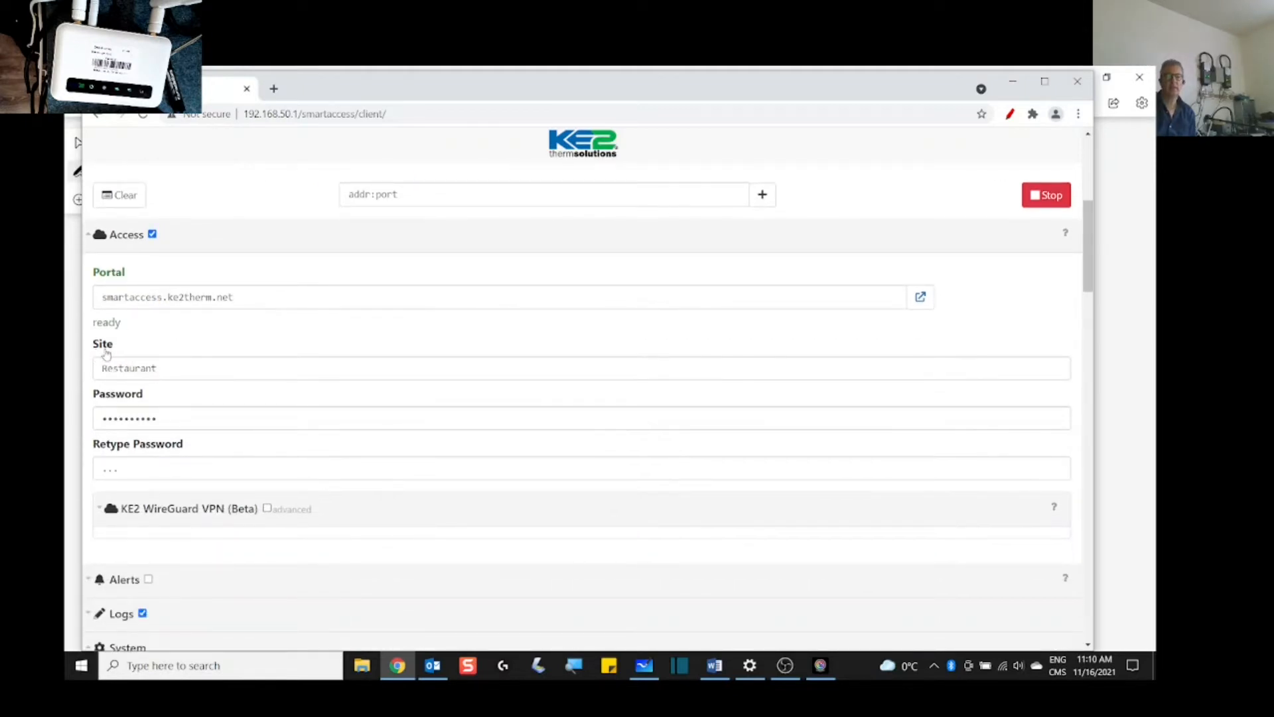
click(164, 368)
click(171, 416)
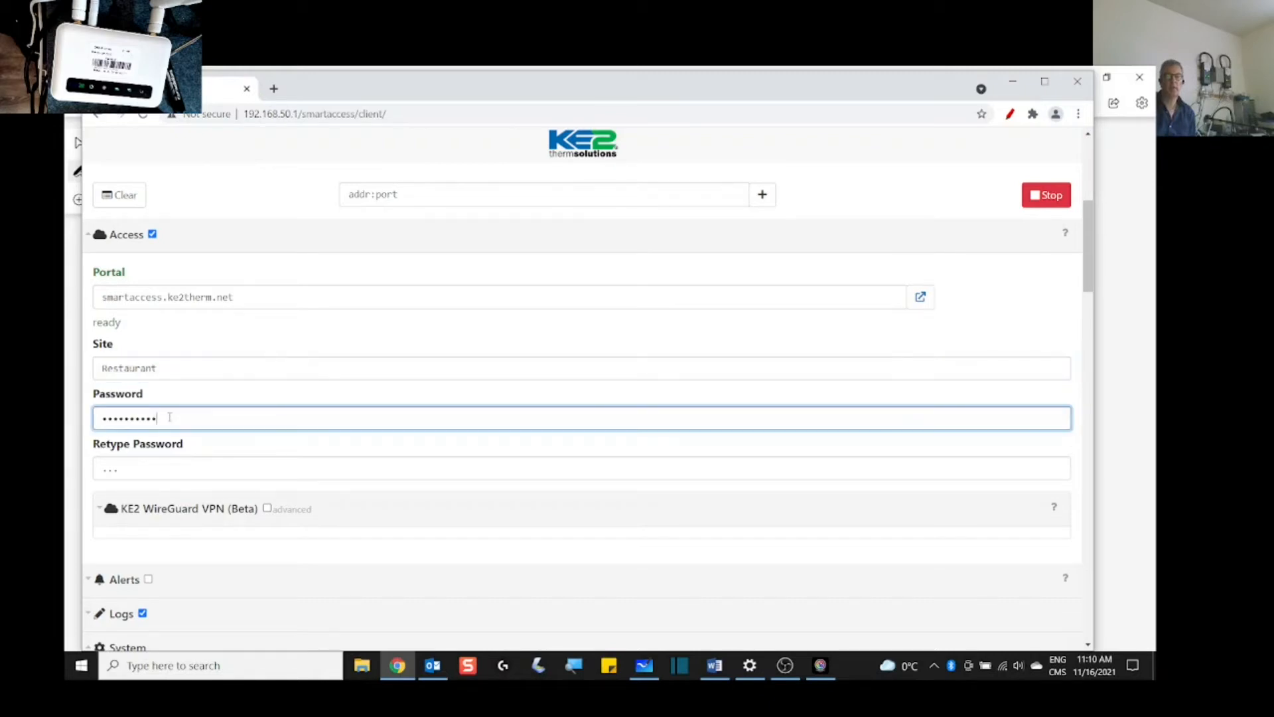
click(134, 474)
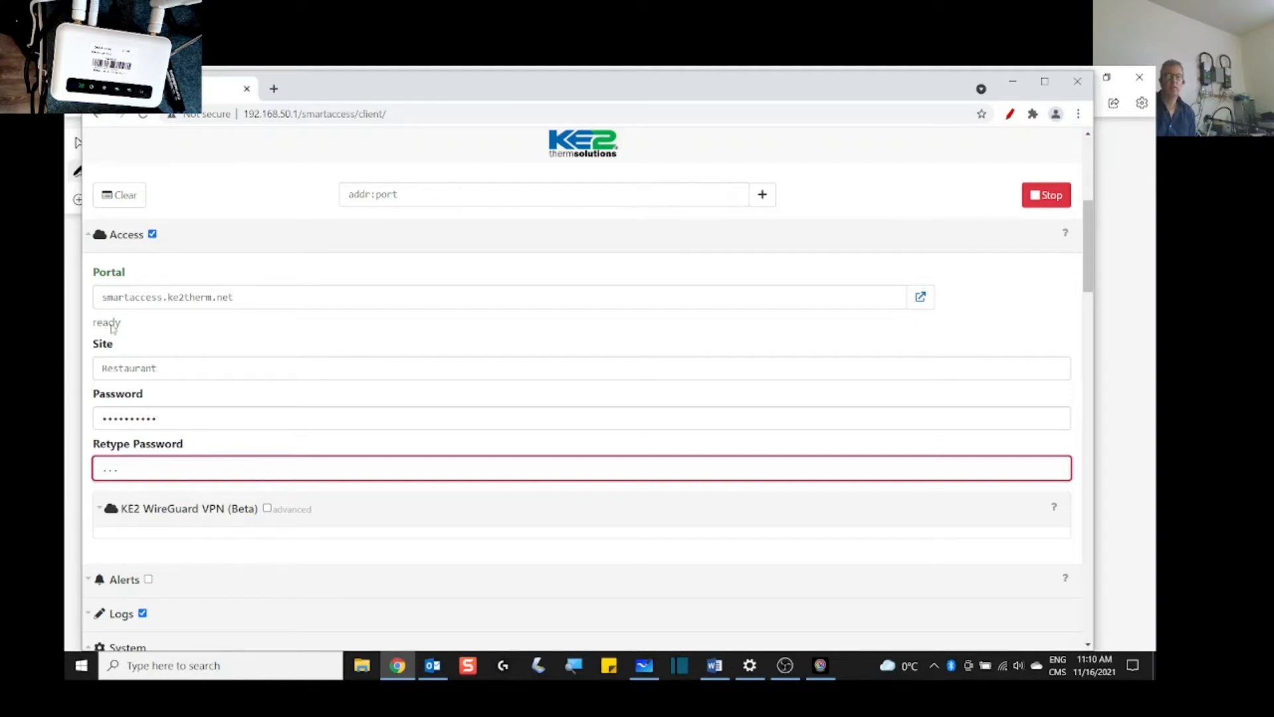
mouse_move(113, 328)
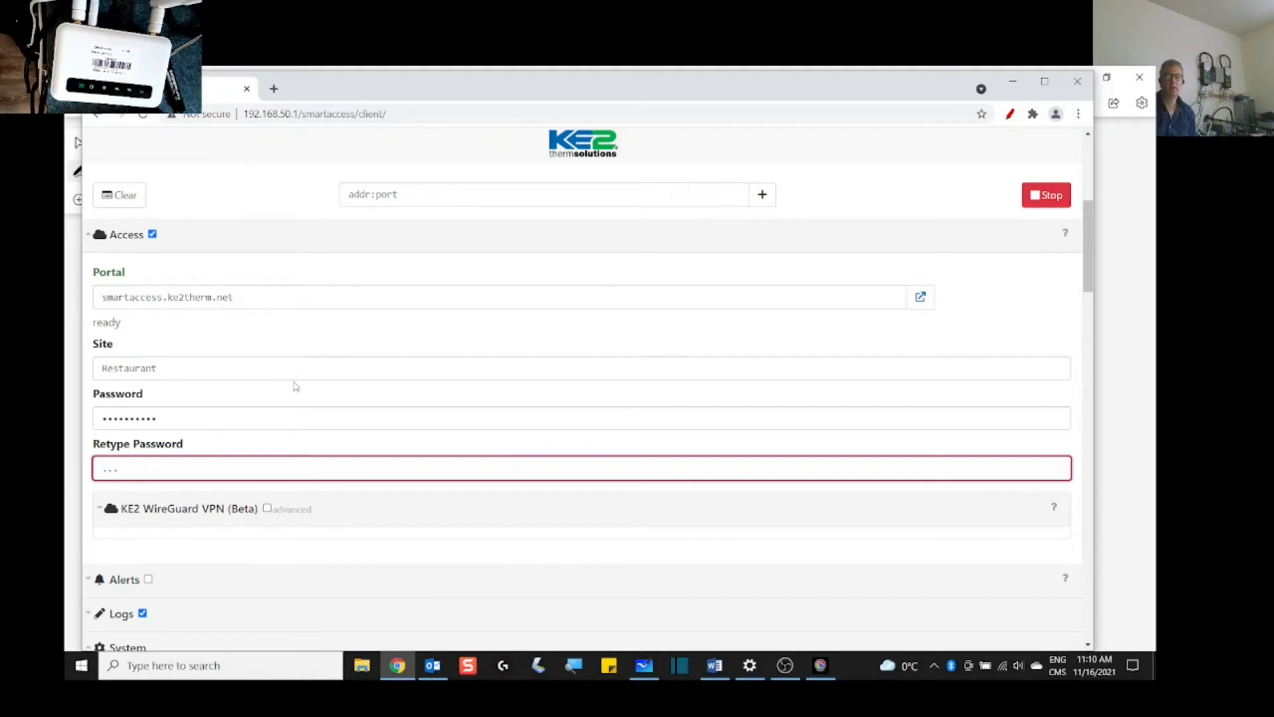
scroll(296, 387, up, 3)
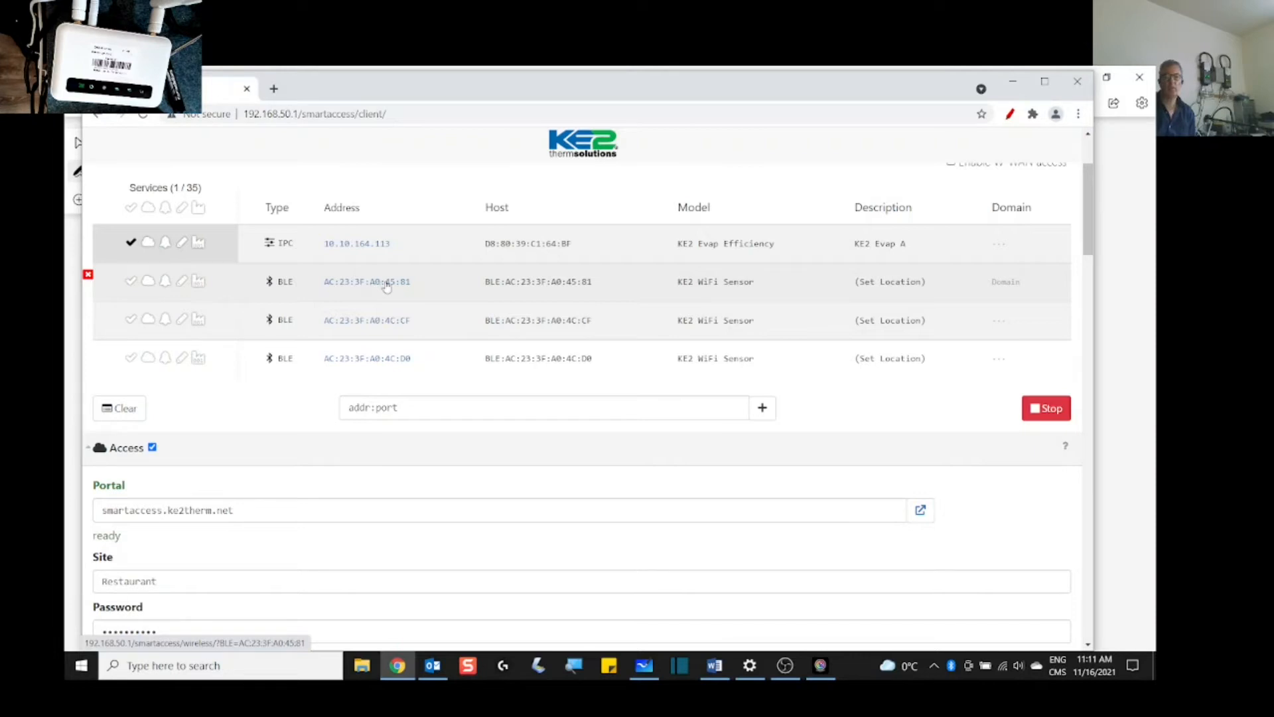
Step: Turn on cloud access for KE2 Evap A and locate the smartaccess.ke2therm.net portal address for site Restaurant
click(148, 244)
click(149, 243)
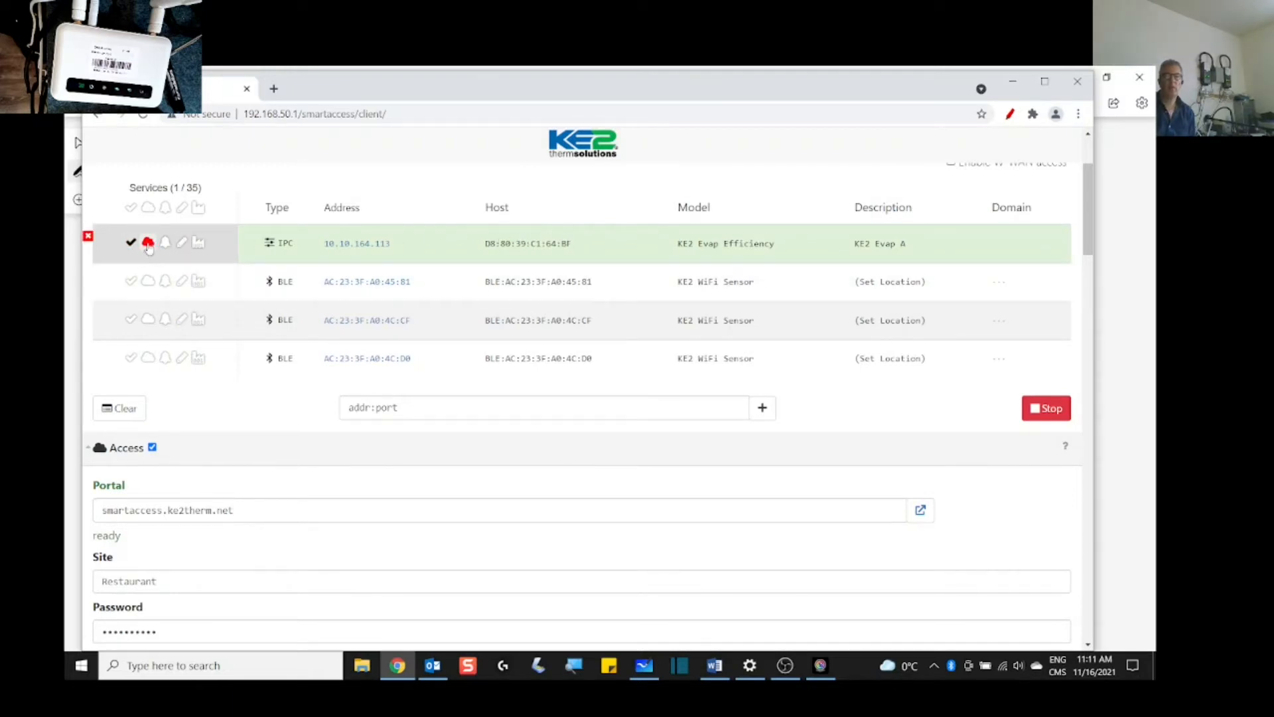
scroll(170, 352, down, 2)
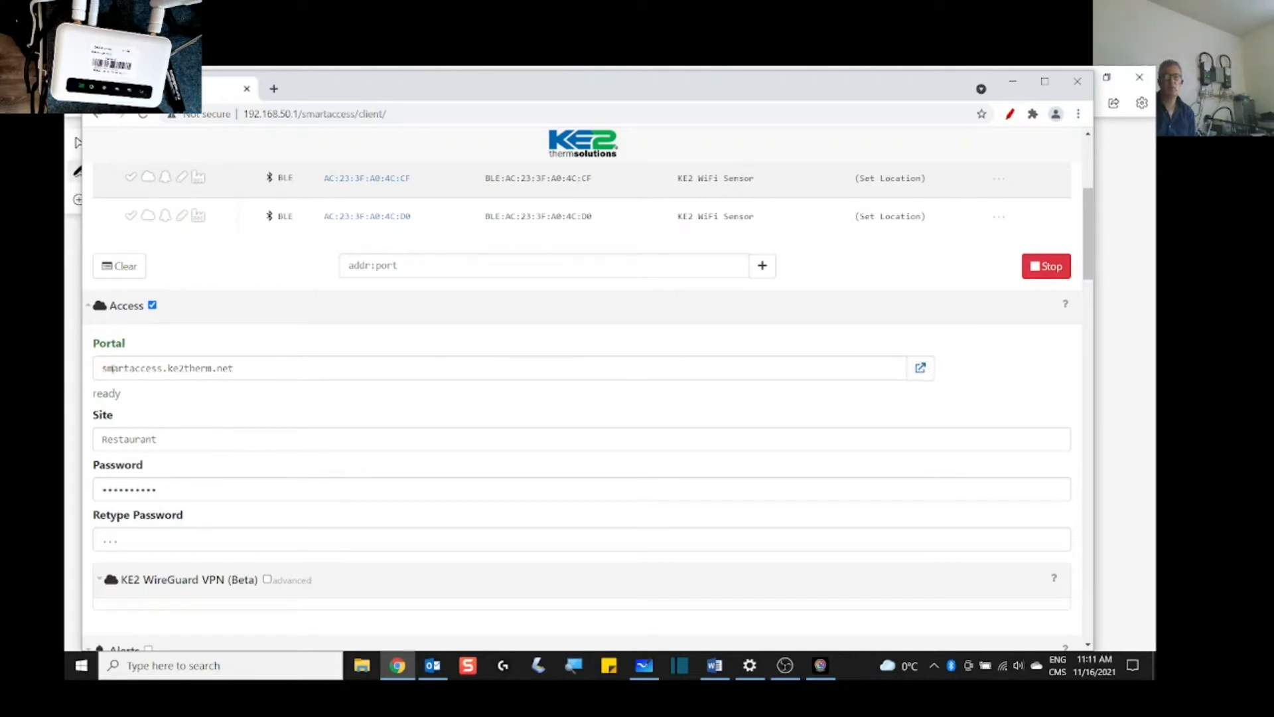
drag(260, 370, 96, 369)
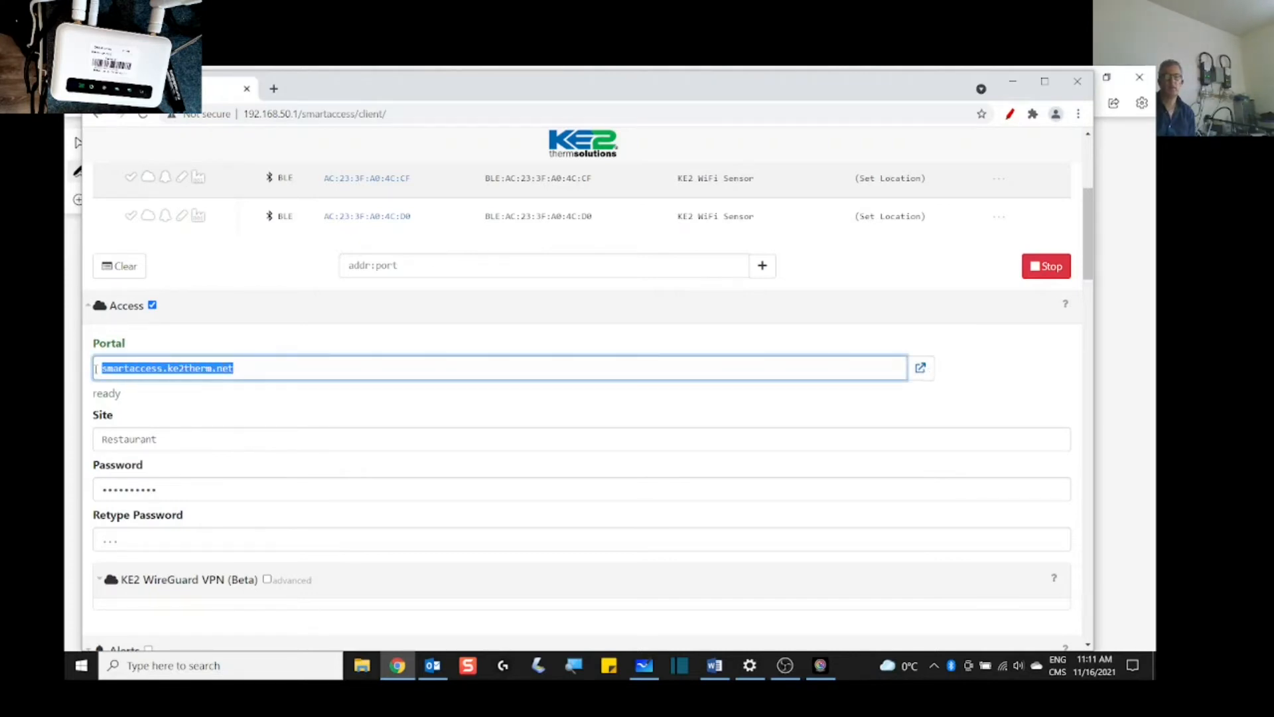
click(244, 368)
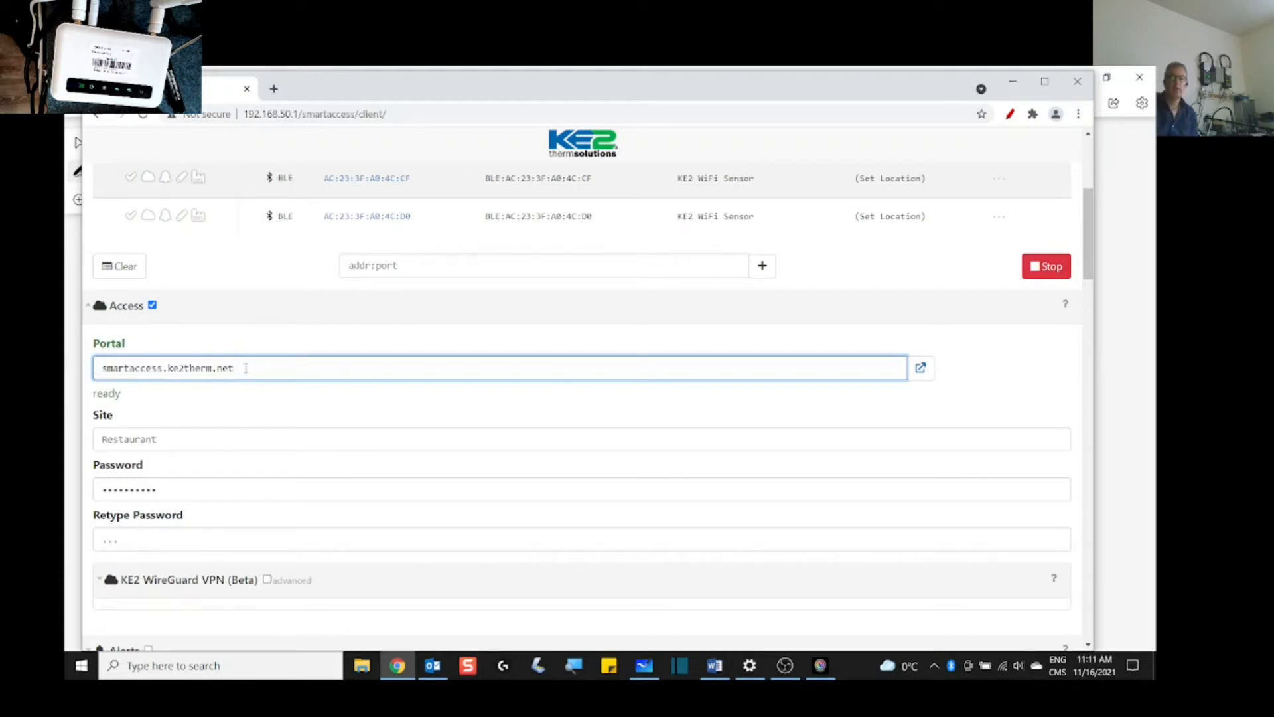
Step: Open the smartaccess.ke2therm.net portal in a new tab and log in to site Restaurant with its password
click(921, 369)
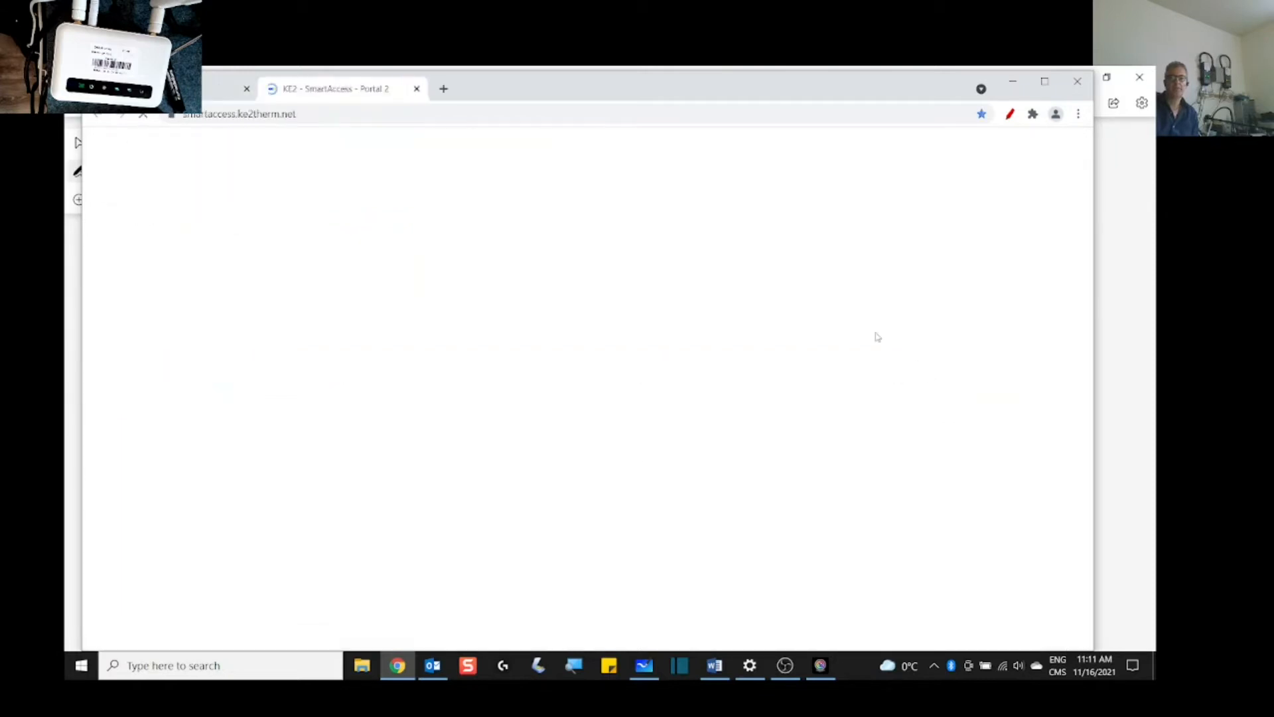
click(306, 113)
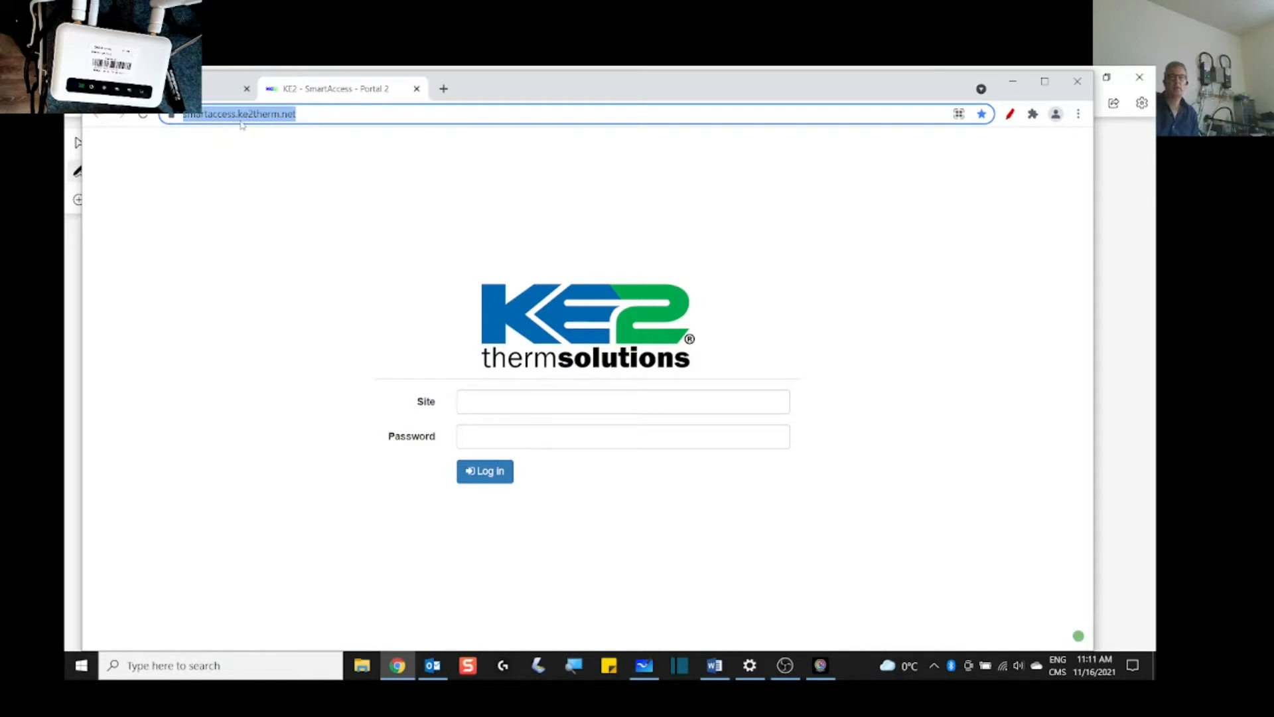
click(531, 402)
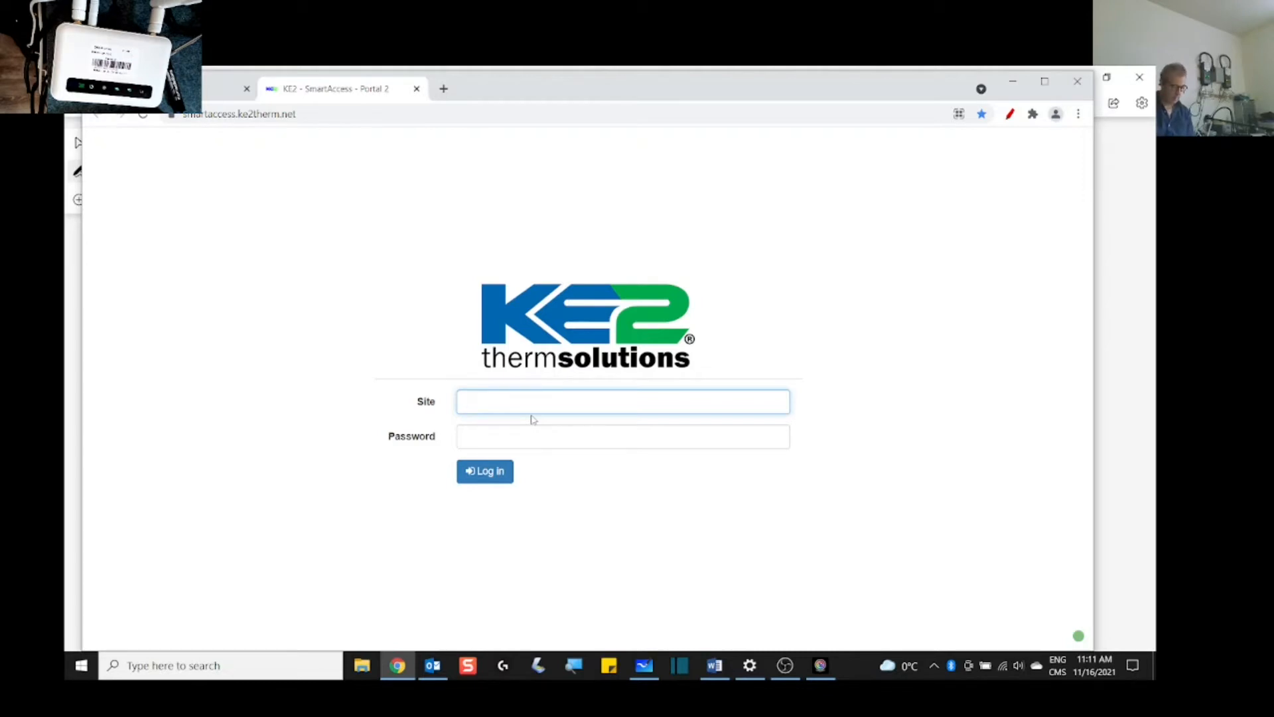
text(Restaurant)
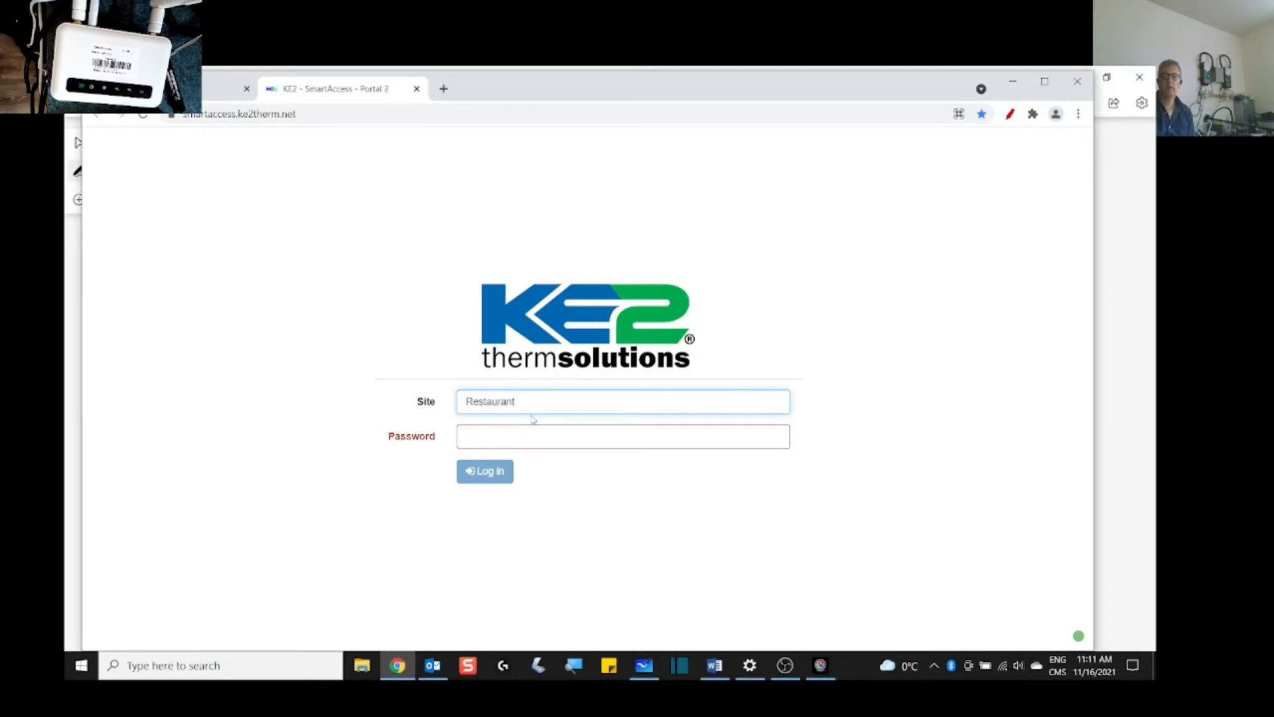
key(Tab)
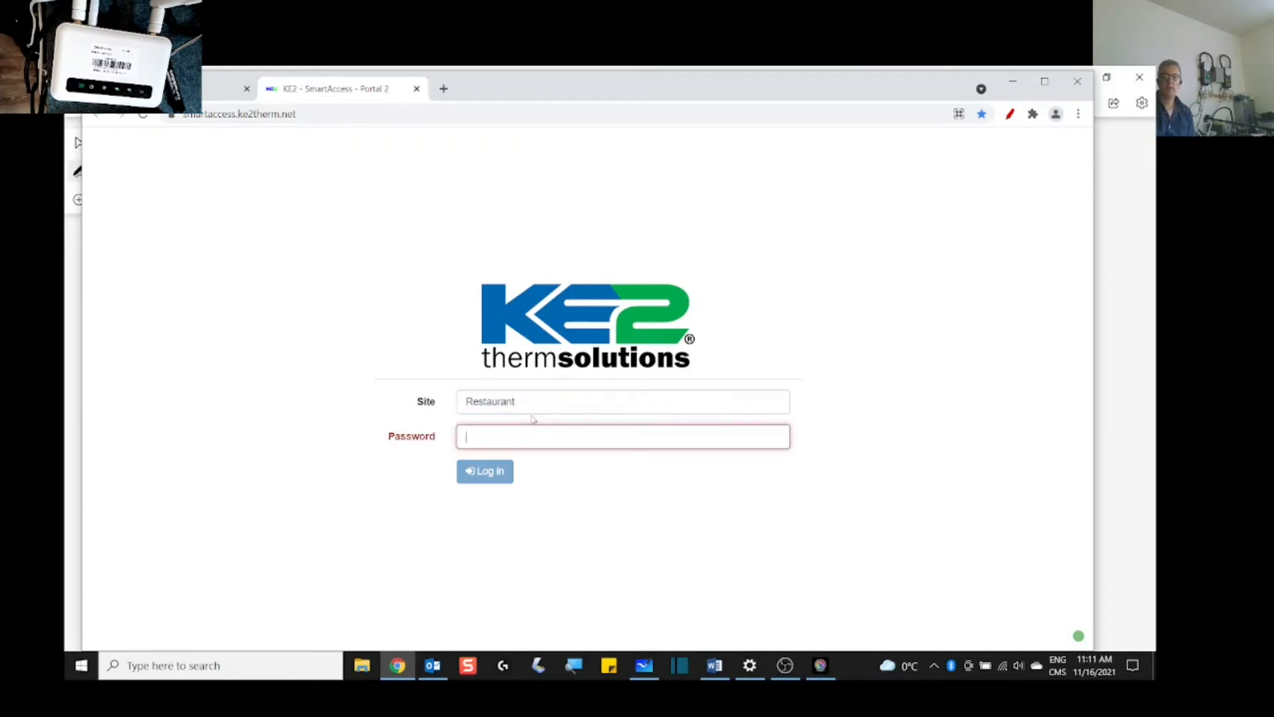
text(***)
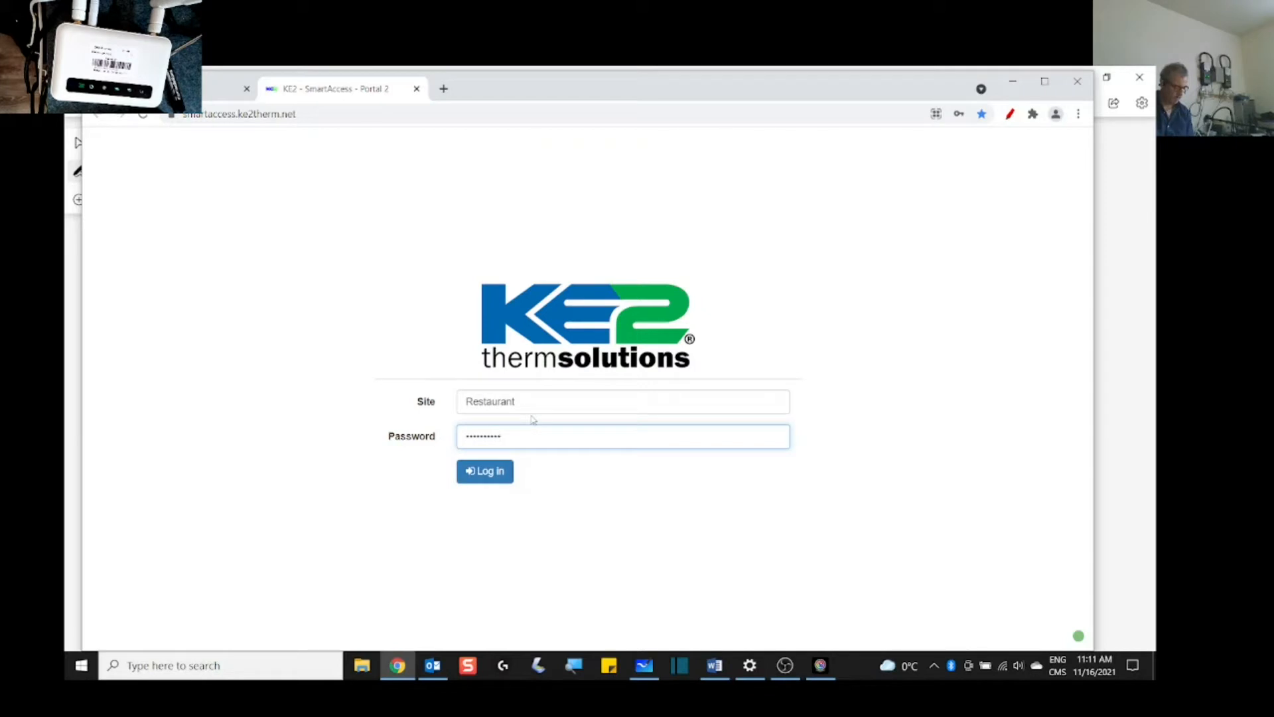
text(*********)
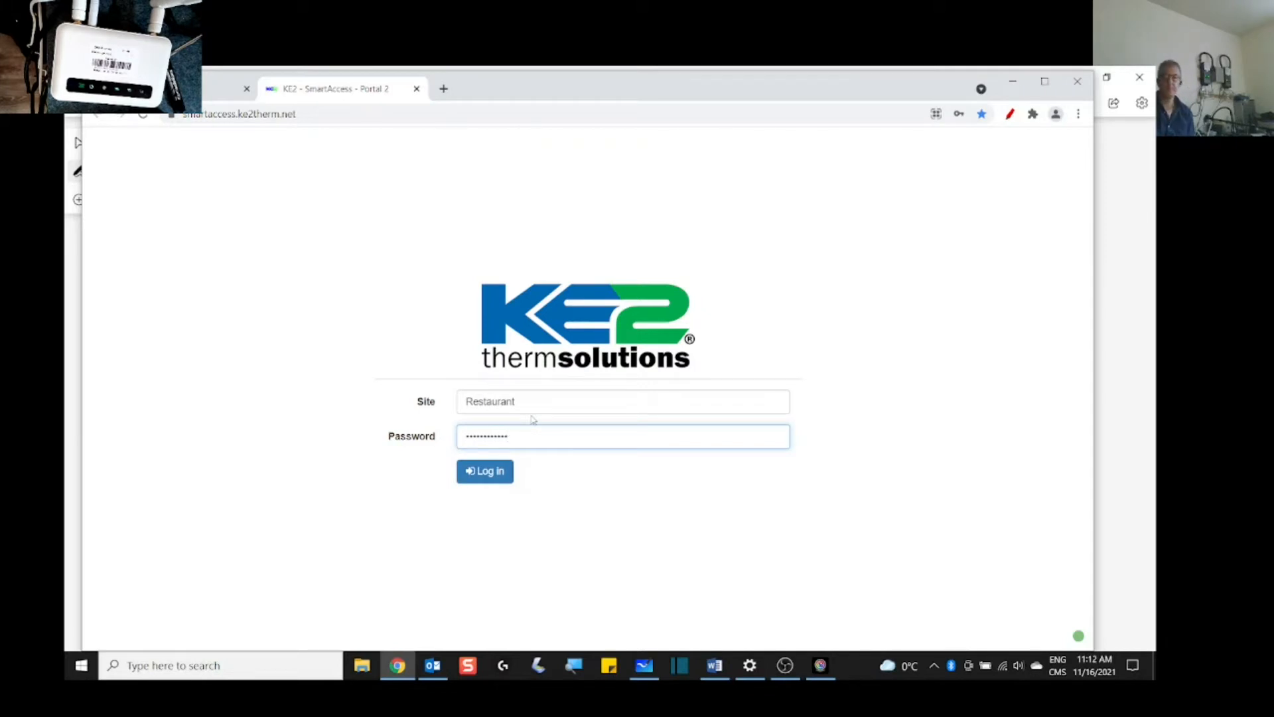
click(489, 474)
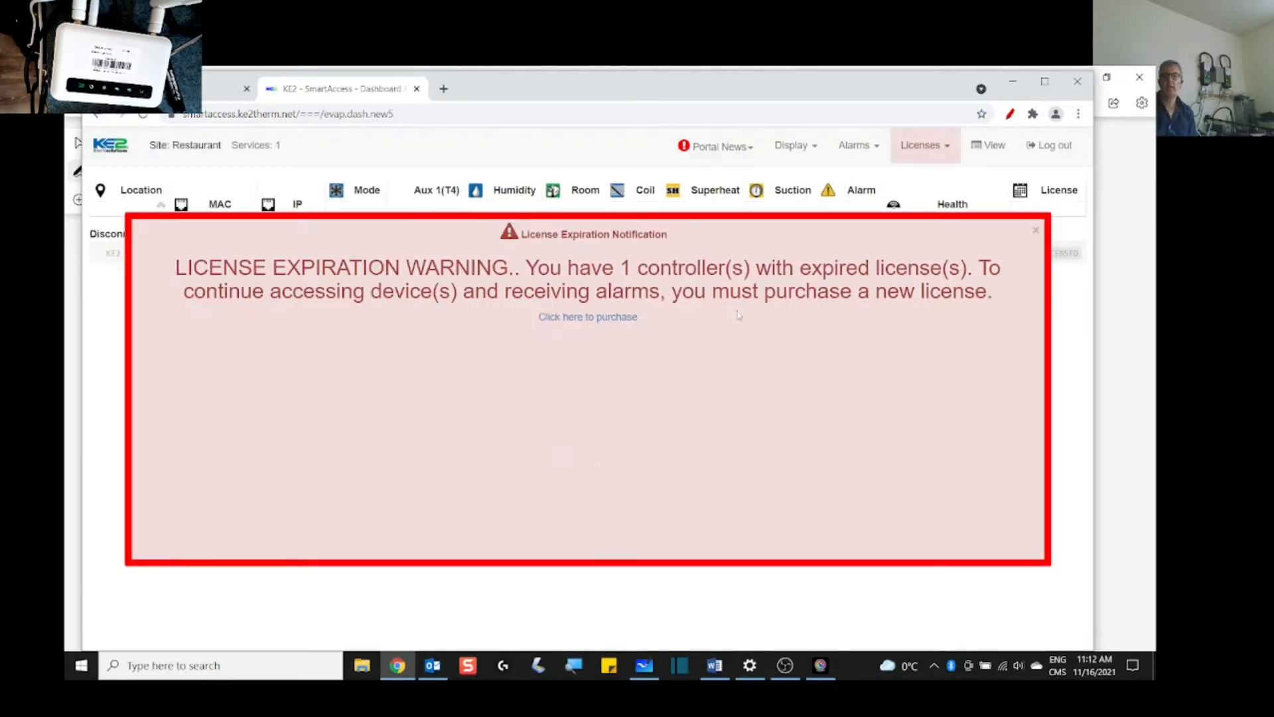
Step: Close the License Expiration popup and return to the Dashboard showing KE2 Evap A at 63.90 F
click(1036, 232)
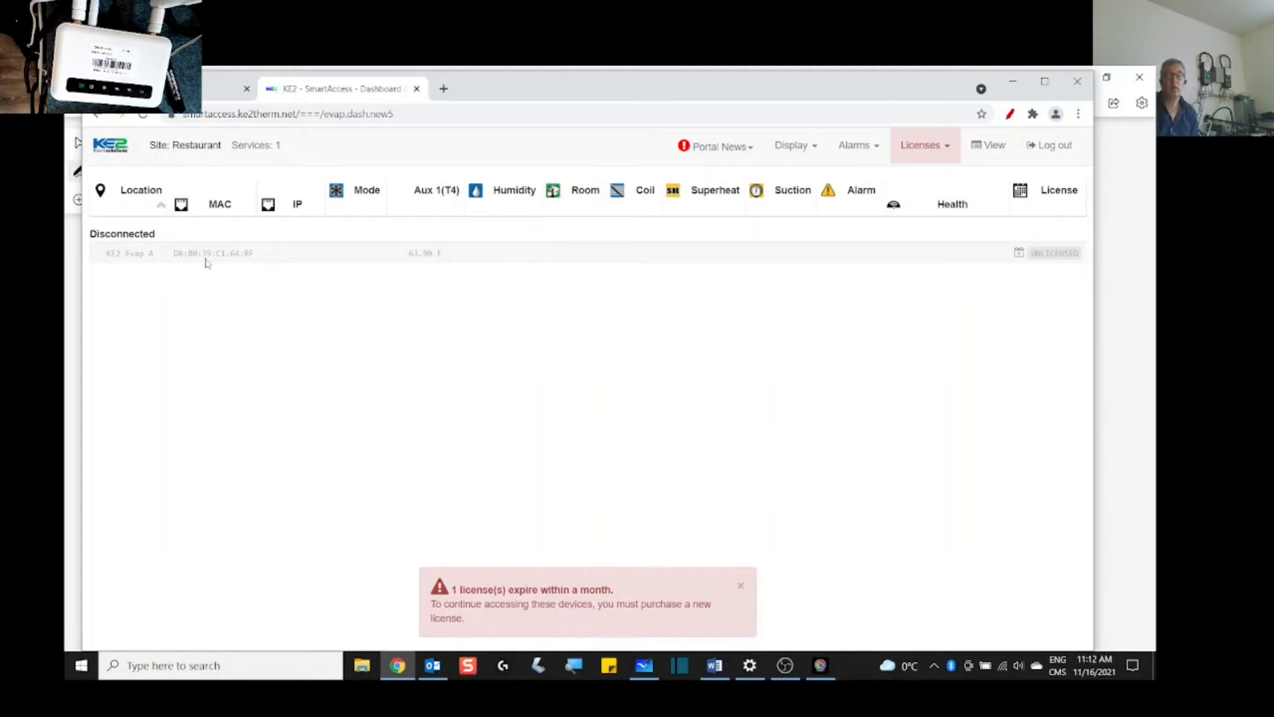
click(224, 90)
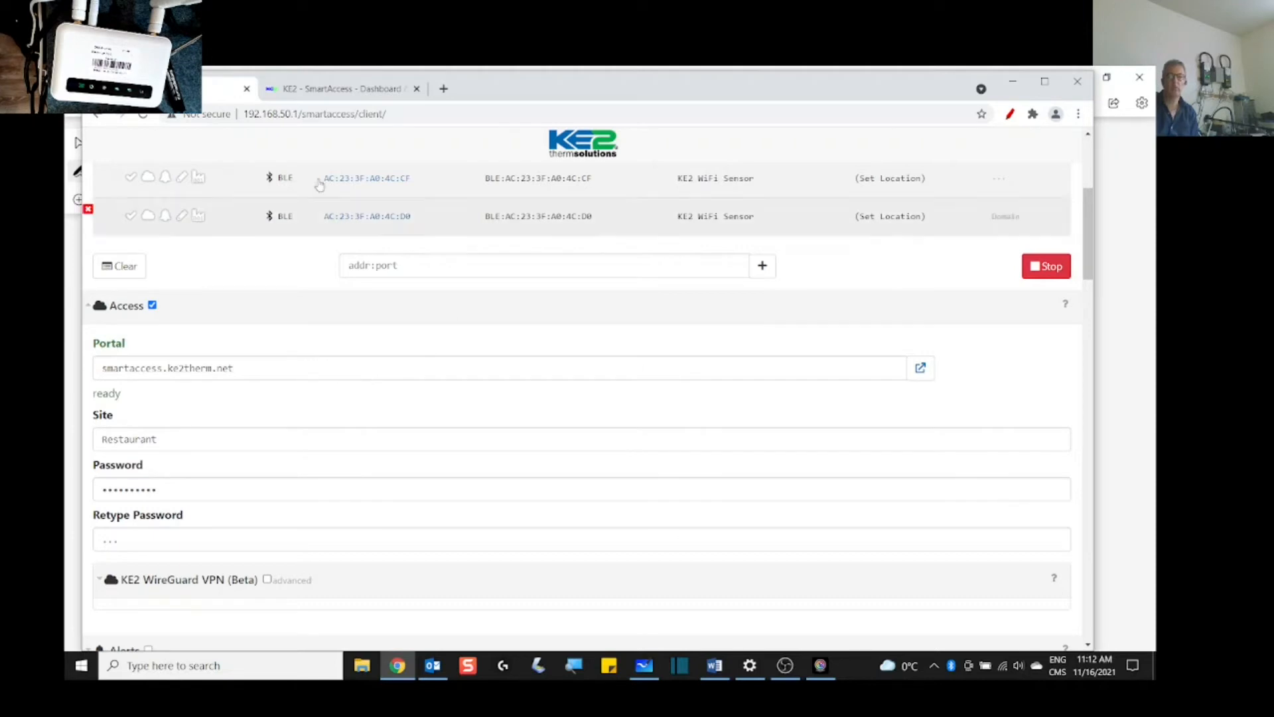
scroll(373, 317, up, 2)
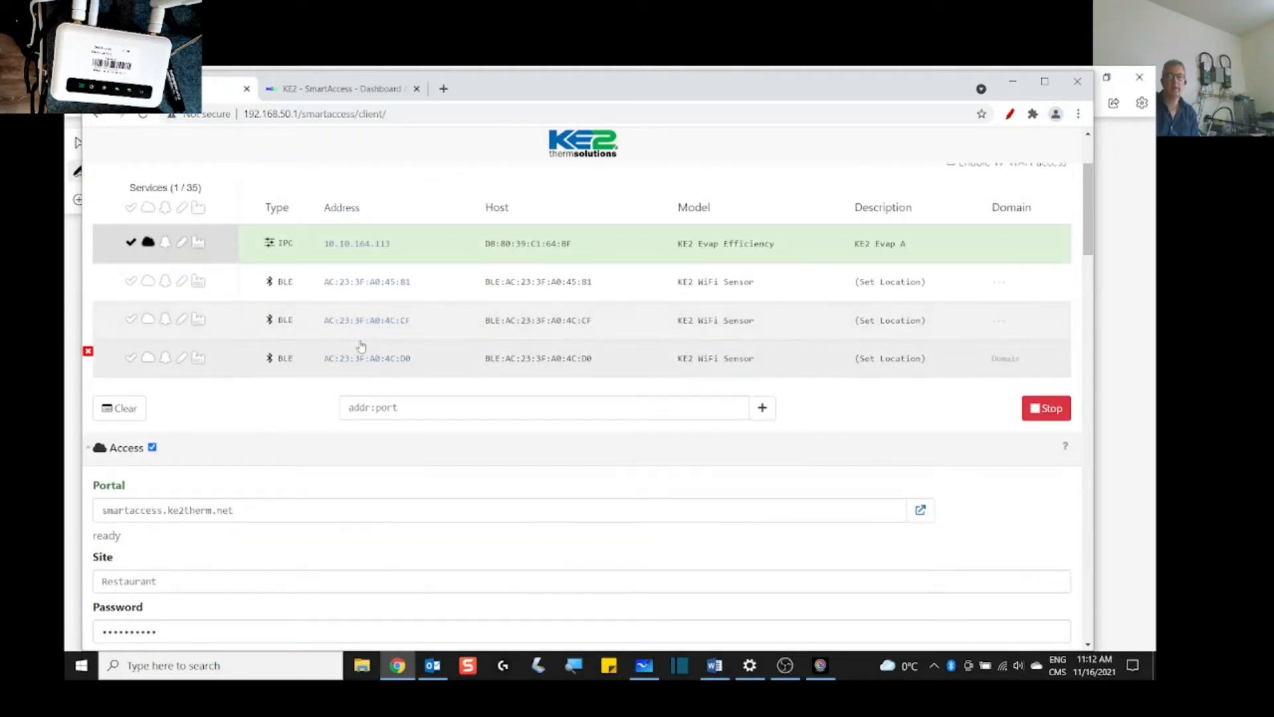
click(355, 93)
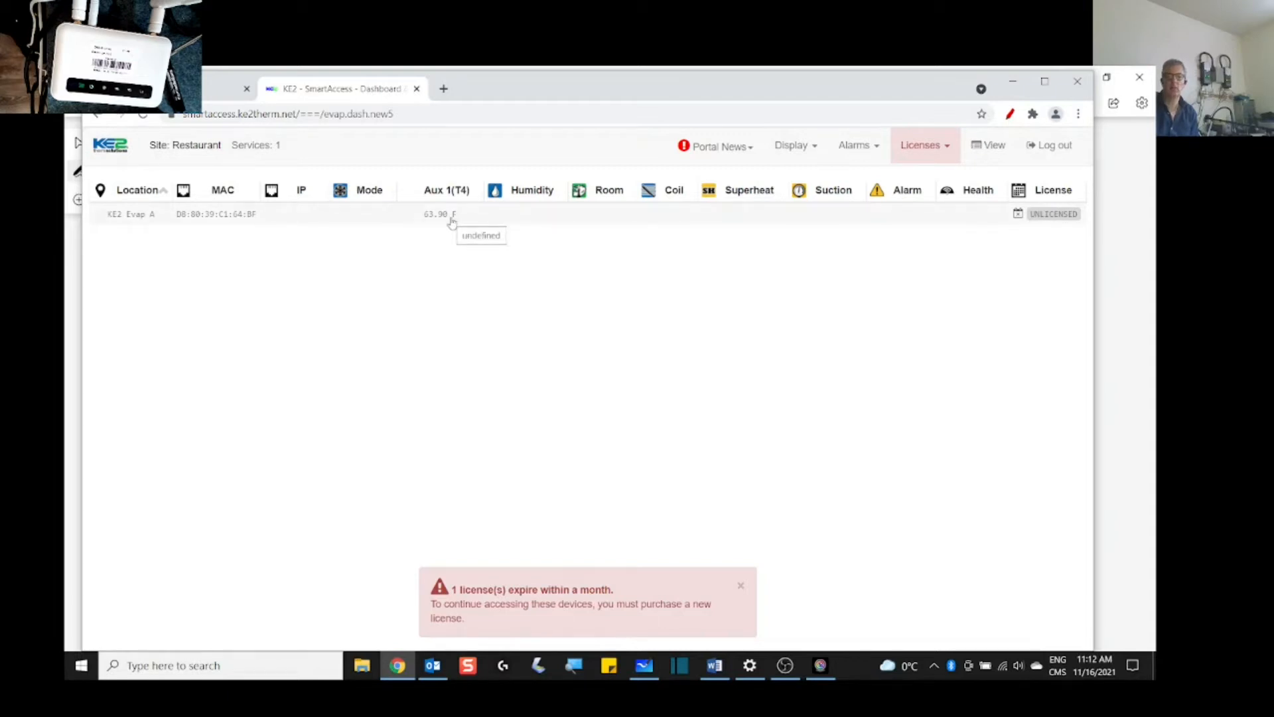
Step: Open KE2 Evap A's web interface at 10.10.164.113, check Setpoints and Home Page, then return to the Dashboard
click(222, 88)
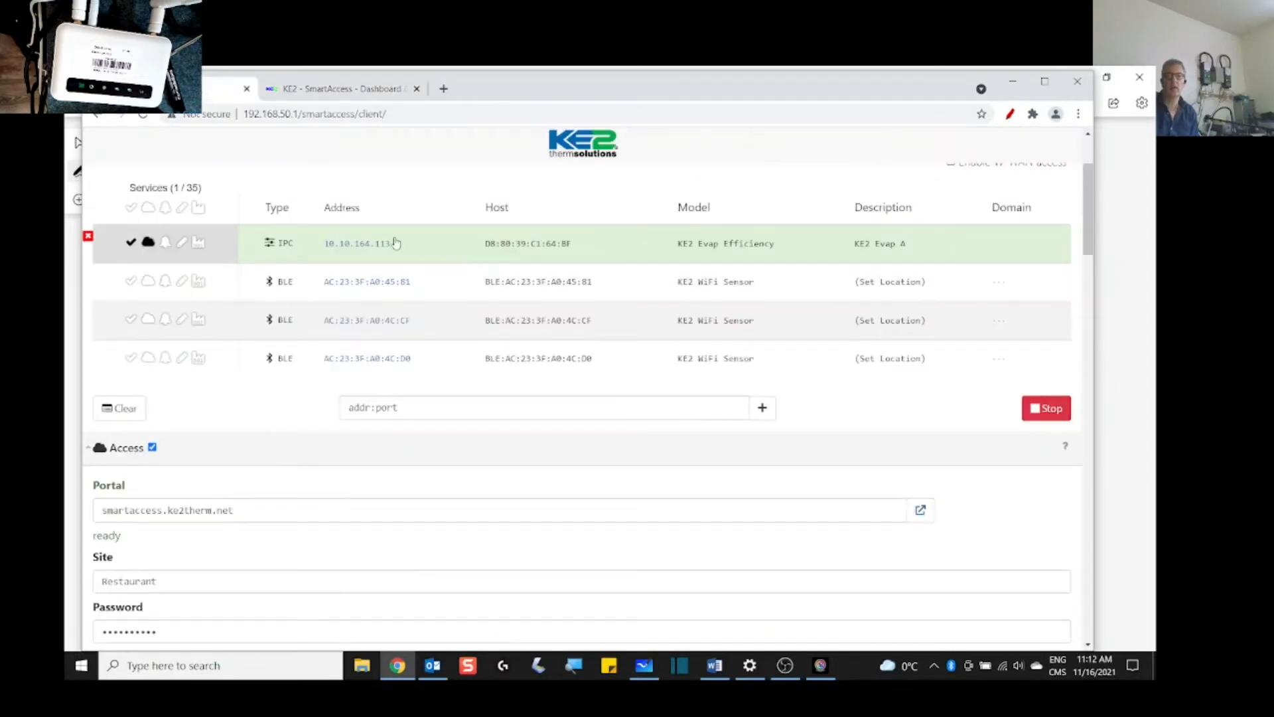
click(370, 245)
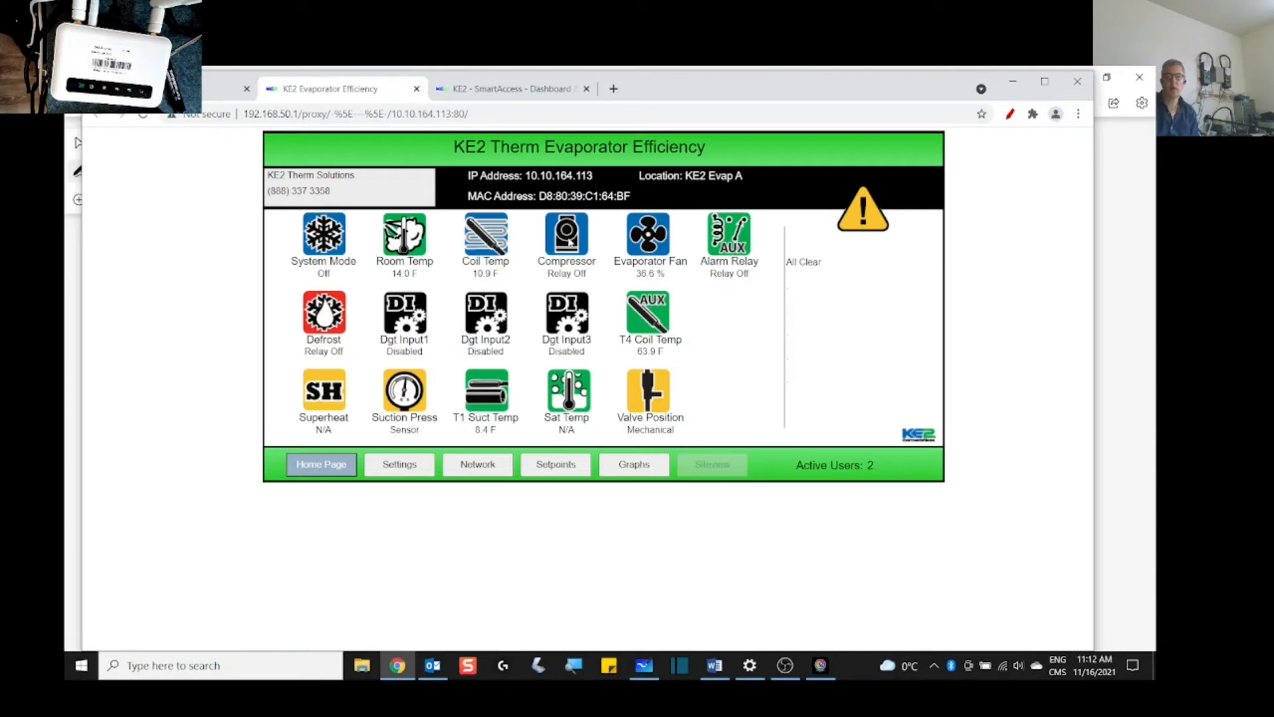
click(543, 465)
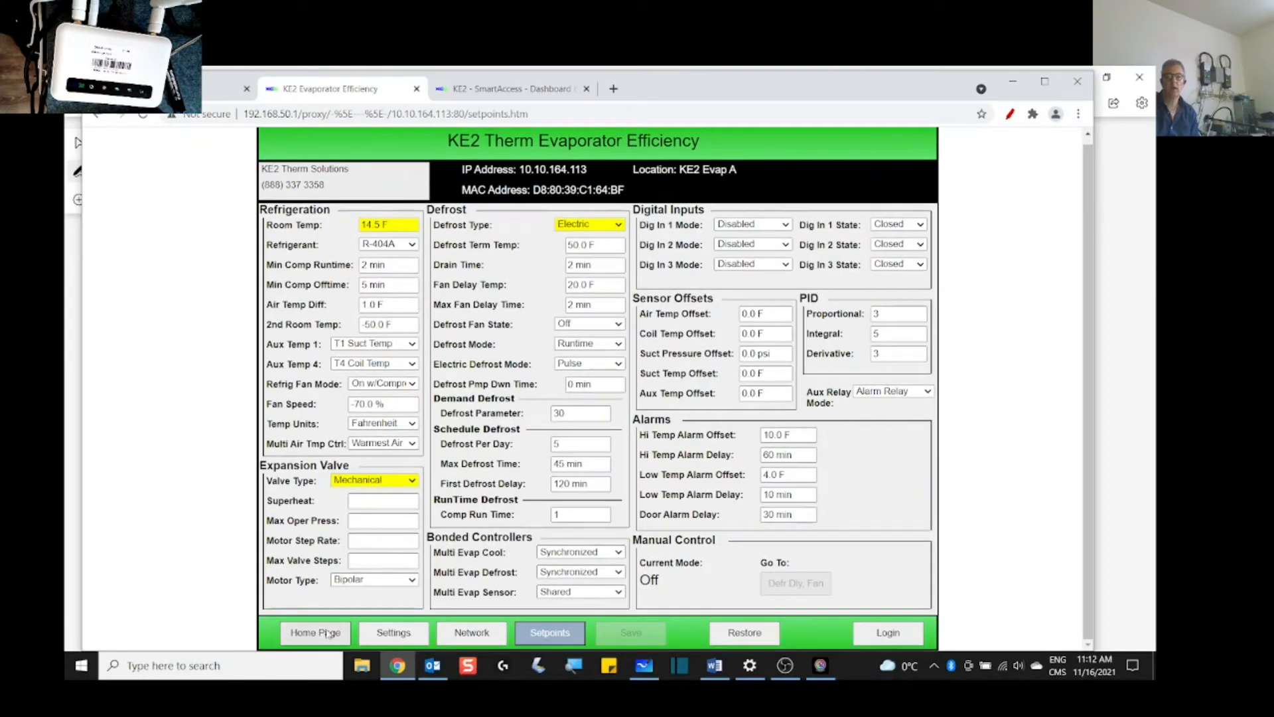
click(341, 625)
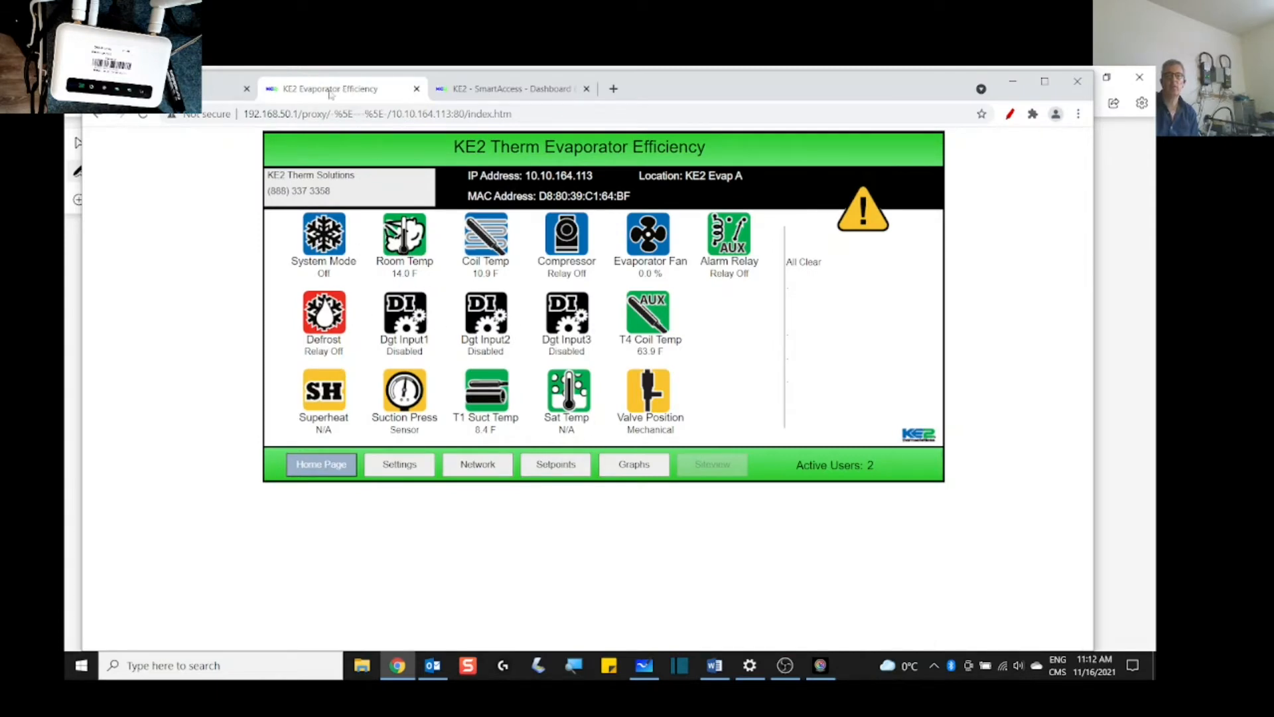
click(215, 95)
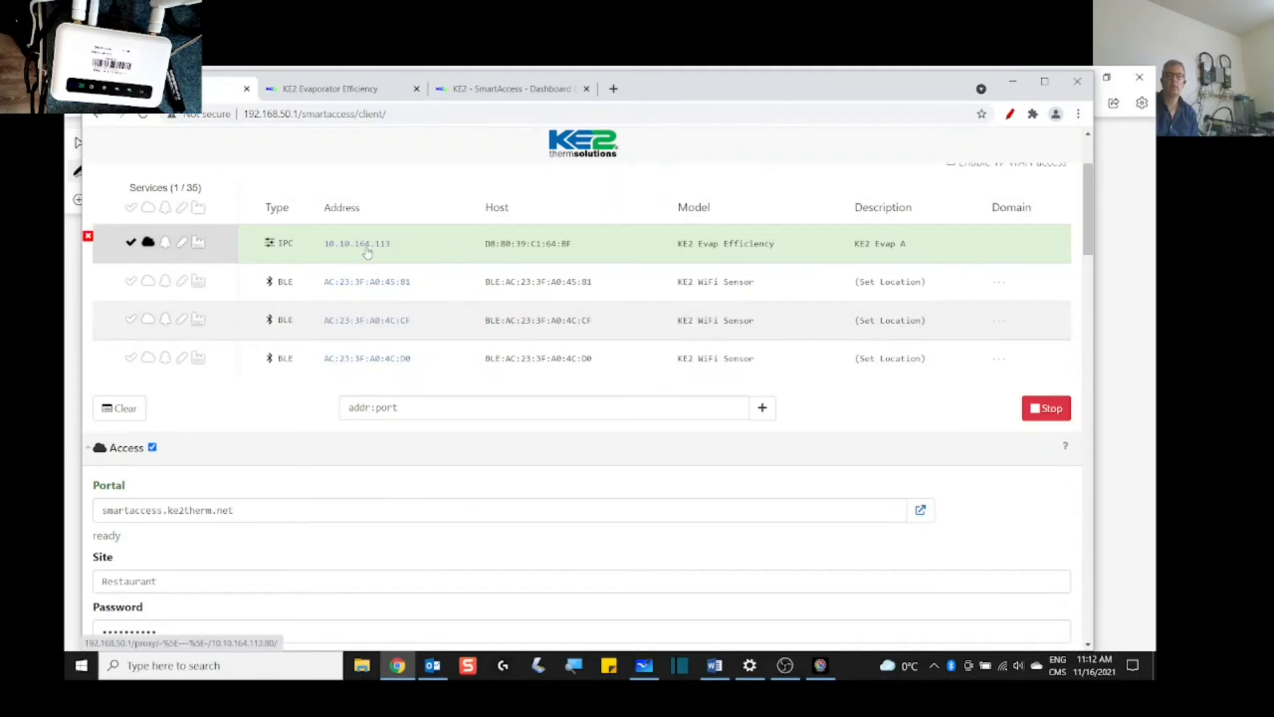
click(510, 91)
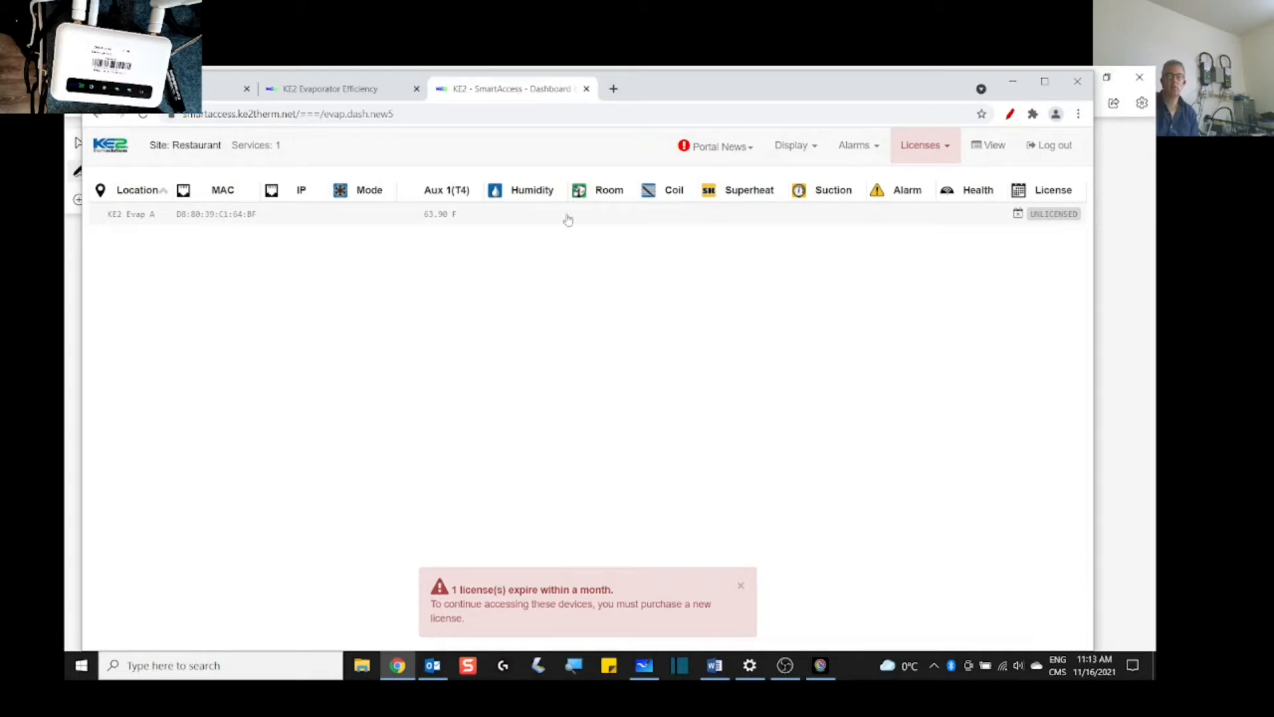
click(233, 219)
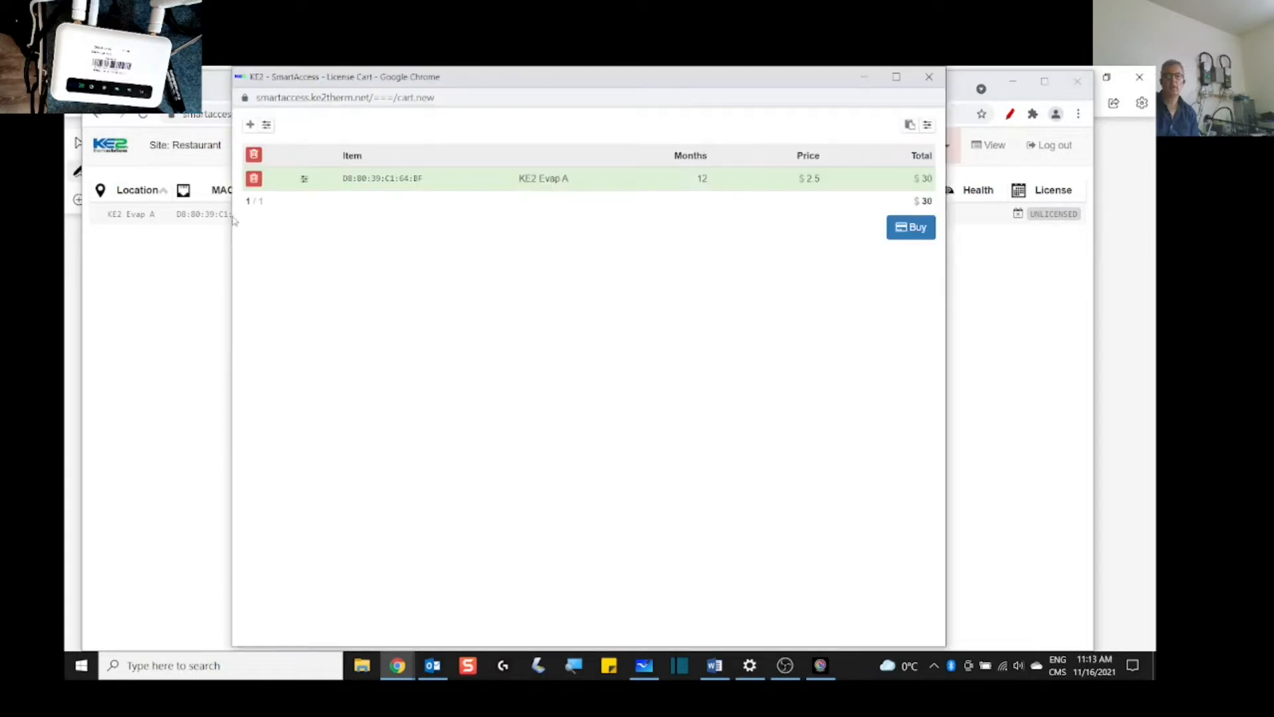
click(929, 78)
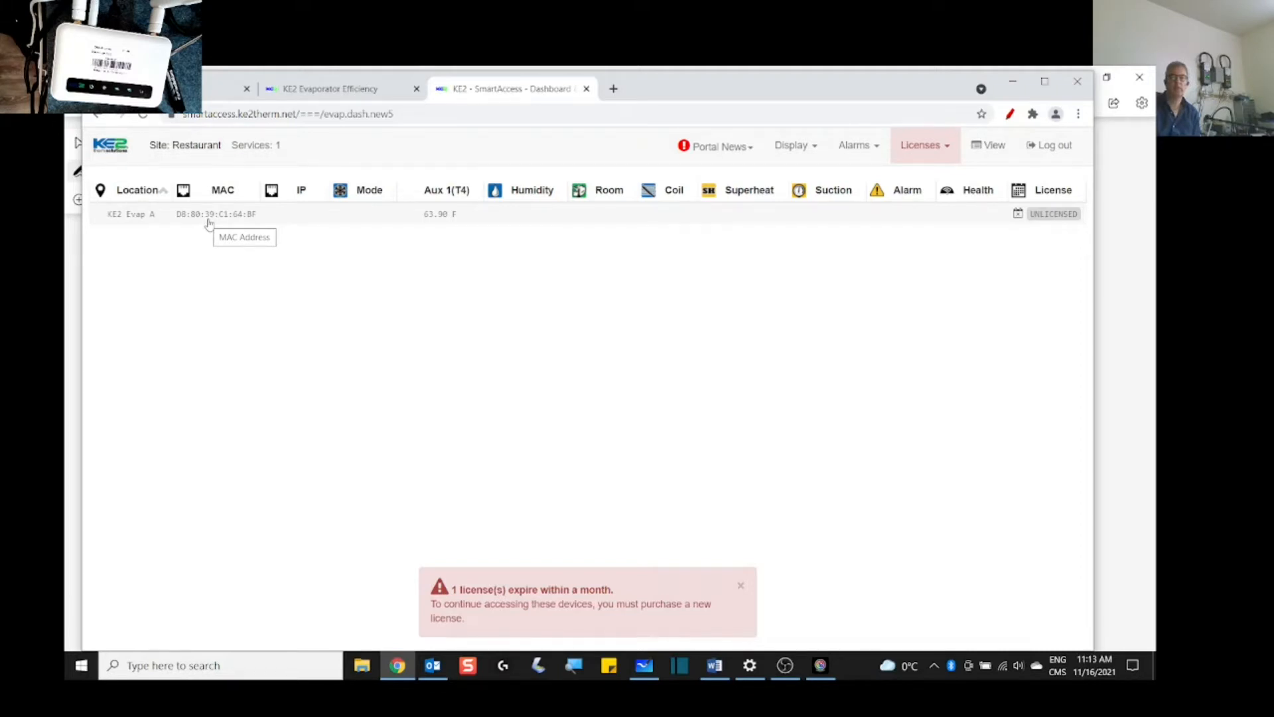
Step: Review the local client services page, then erase the red router and WAN marks on the Whiteboard diagram
click(223, 88)
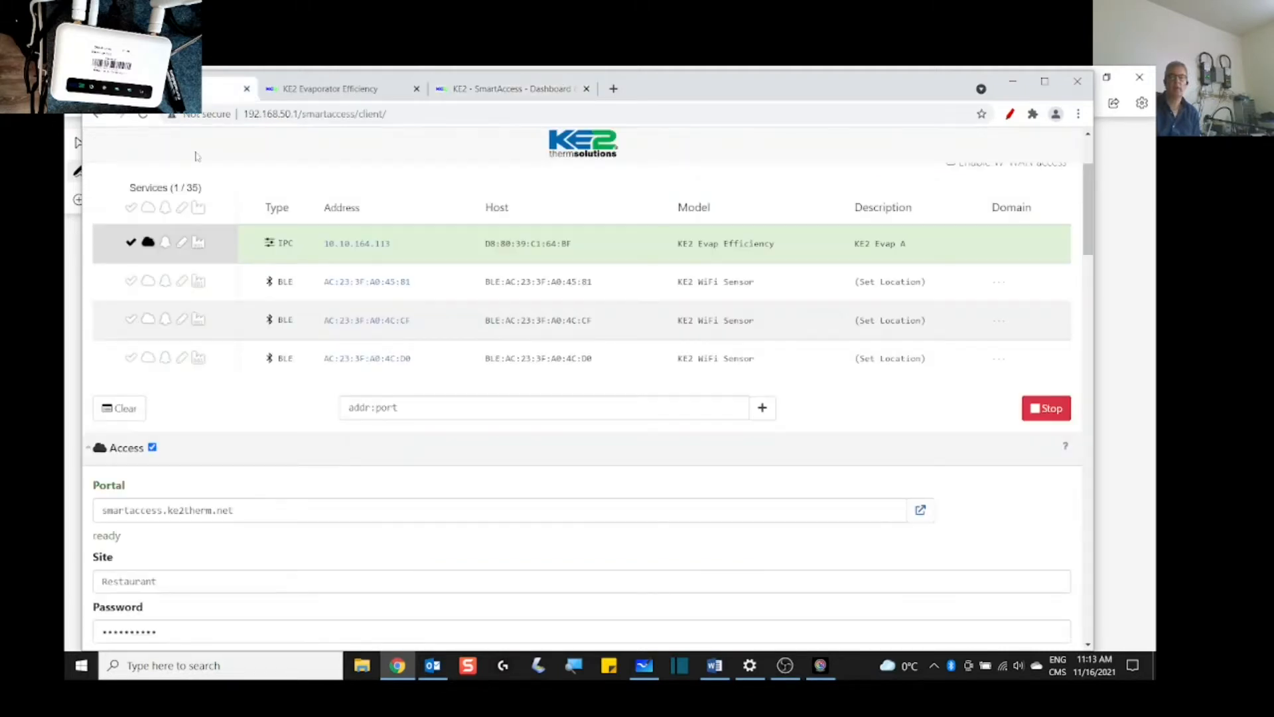
scroll(258, 527, down, 2)
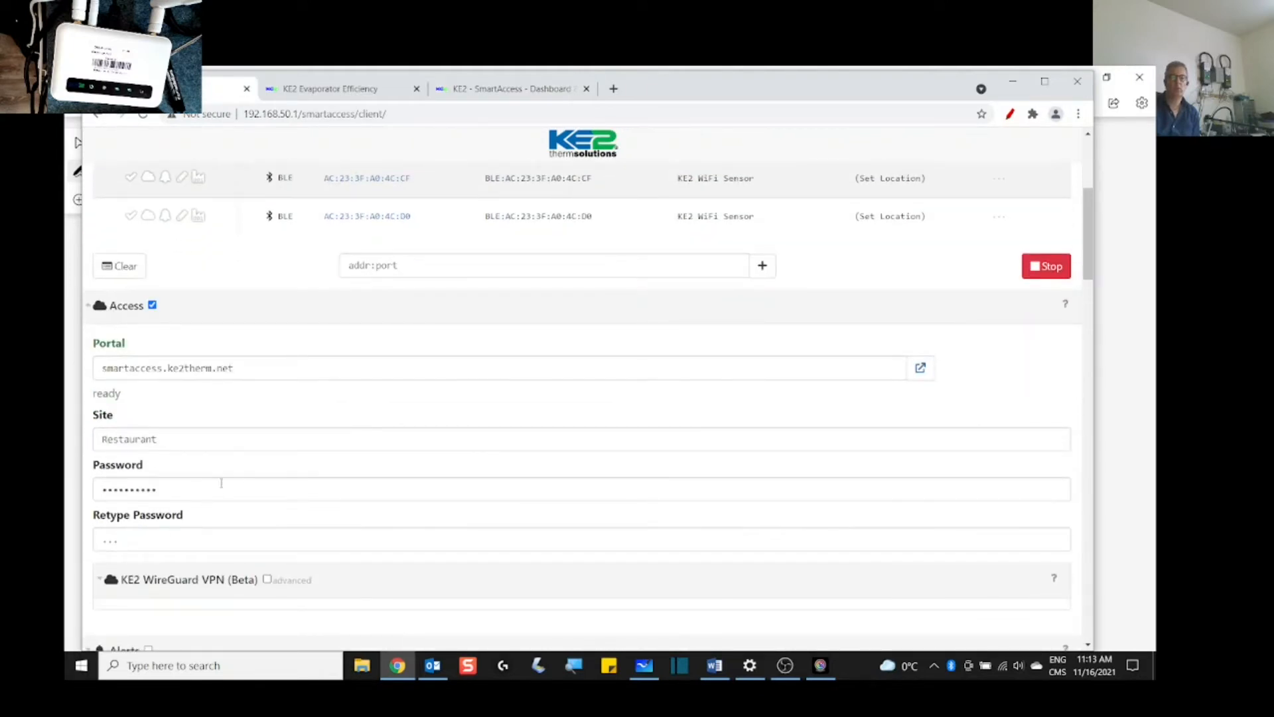
scroll(221, 482, up, 4)
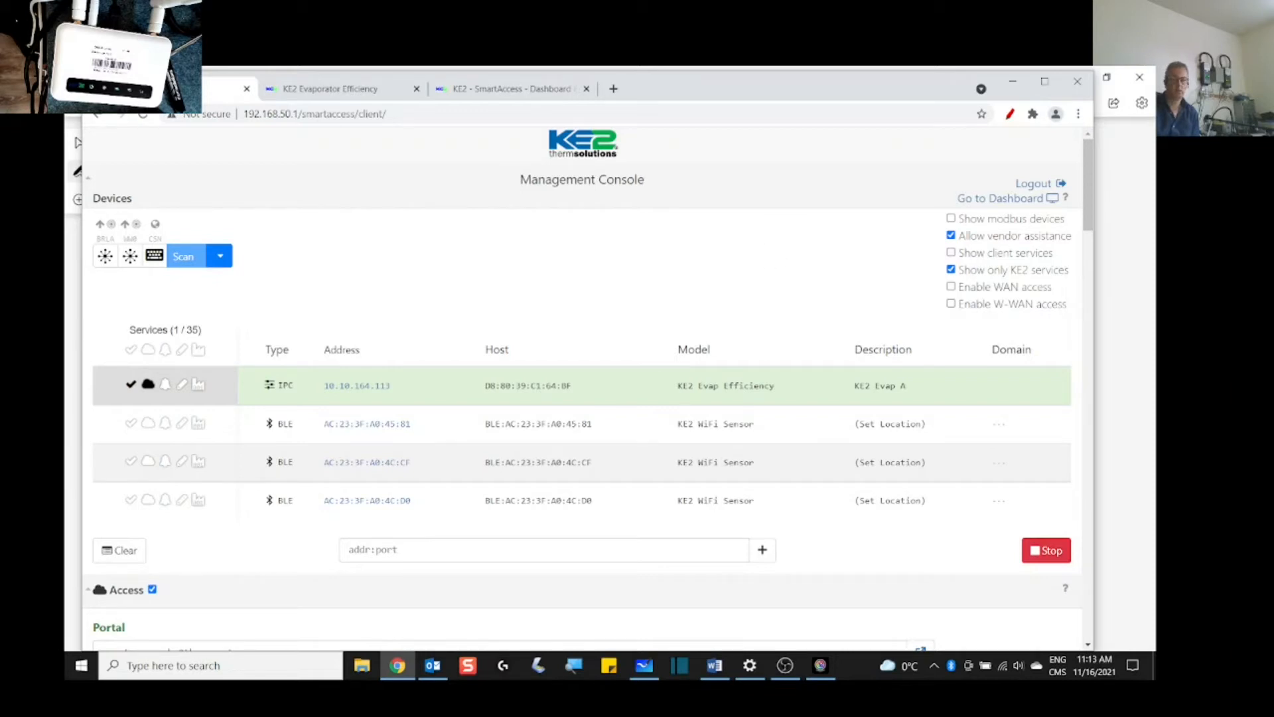
click(644, 665)
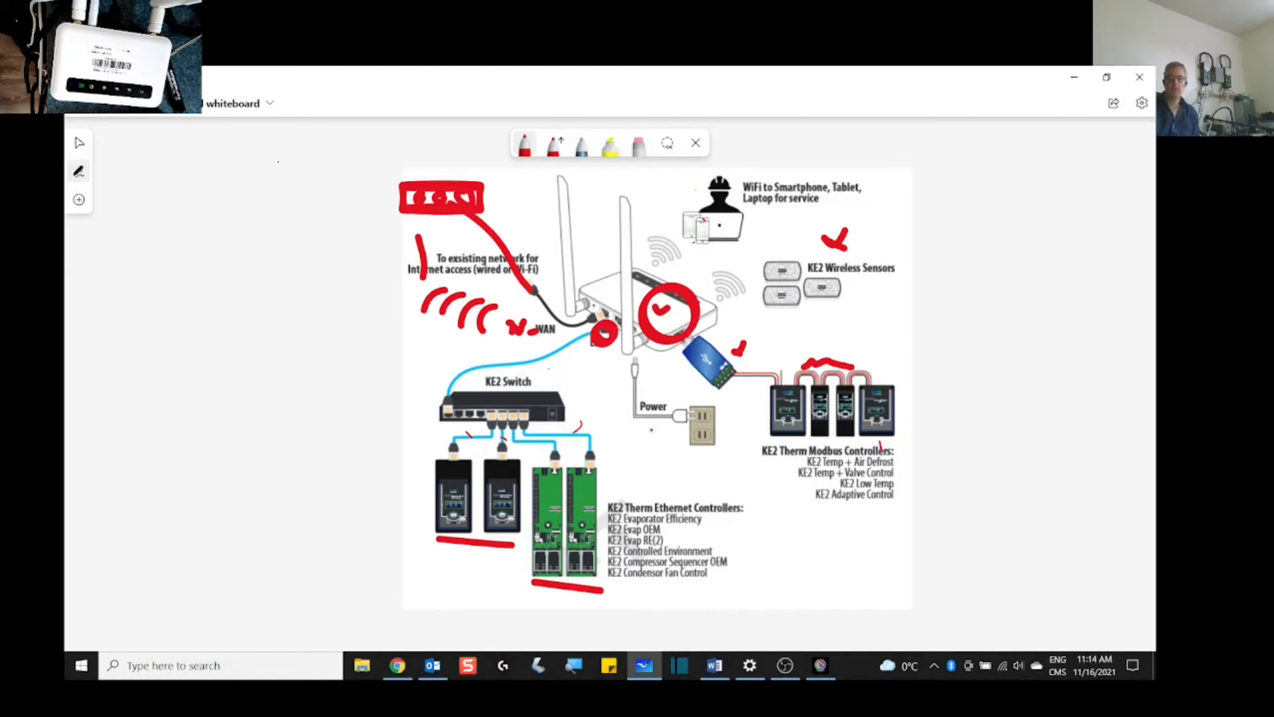
click(638, 143)
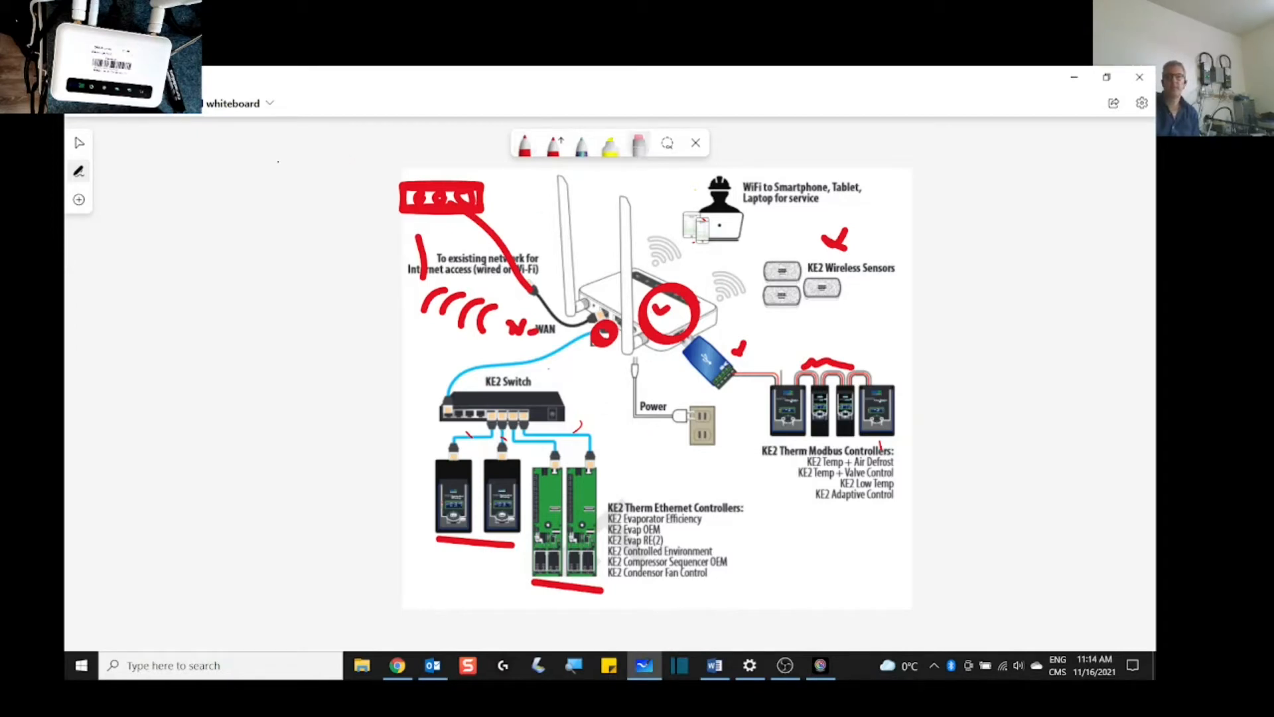
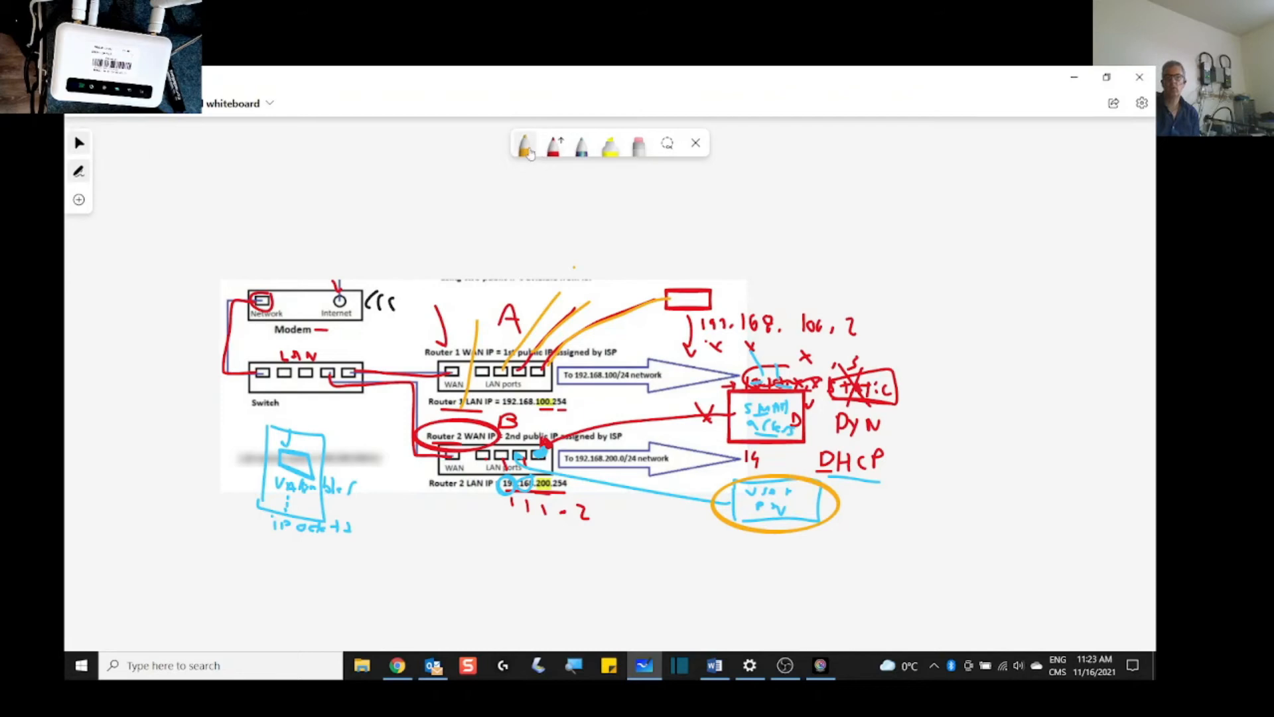
Step: Circle DHCP and the red device box in orange, adding a linked box and a line to Router 2
click(525, 146)
mouse_move(854, 440)
mouse_down()
mouse_move(811, 473)
mouse_move(942, 481)
mouse_move(833, 433)
mouse_up()
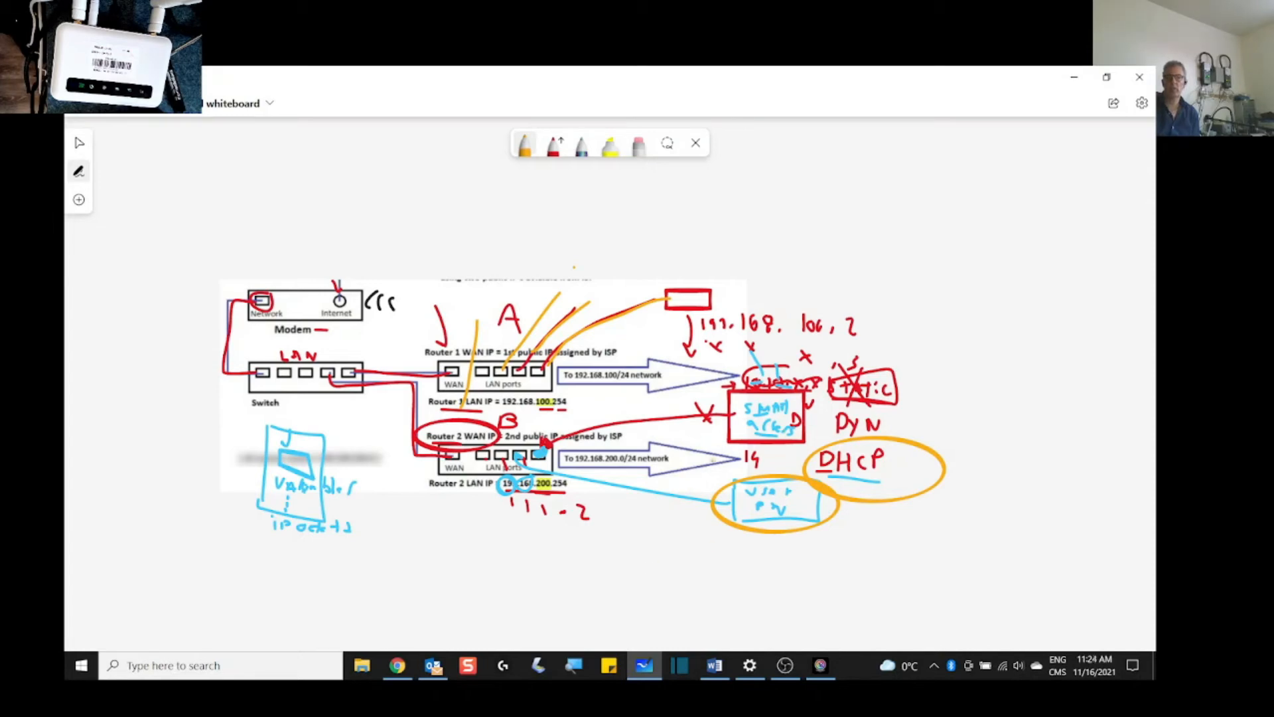
mouse_move(662, 601)
mouse_down()
mouse_move(717, 563)
mouse_move(694, 613)
mouse_move(674, 616)
mouse_move(680, 495)
mouse_move(760, 441)
mouse_up()
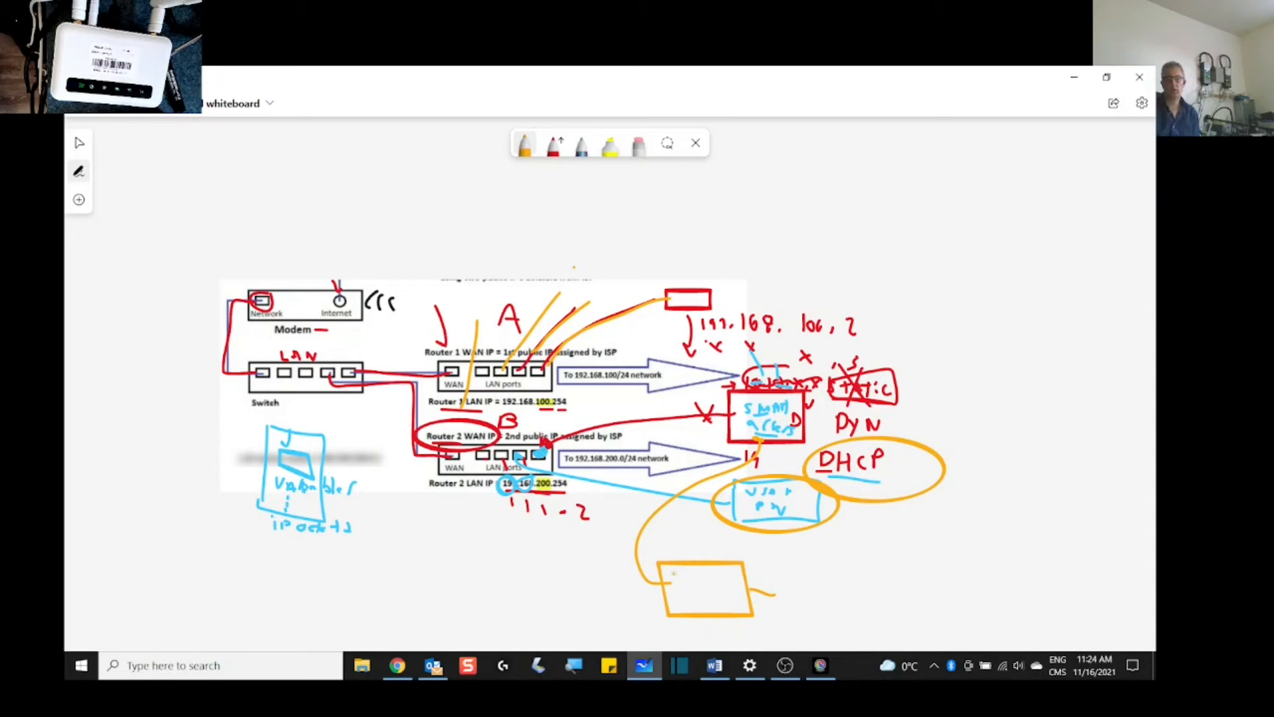
mouse_move(778, 392)
mouse_down()
mouse_move(731, 413)
mouse_move(800, 446)
mouse_move(776, 390)
mouse_up()
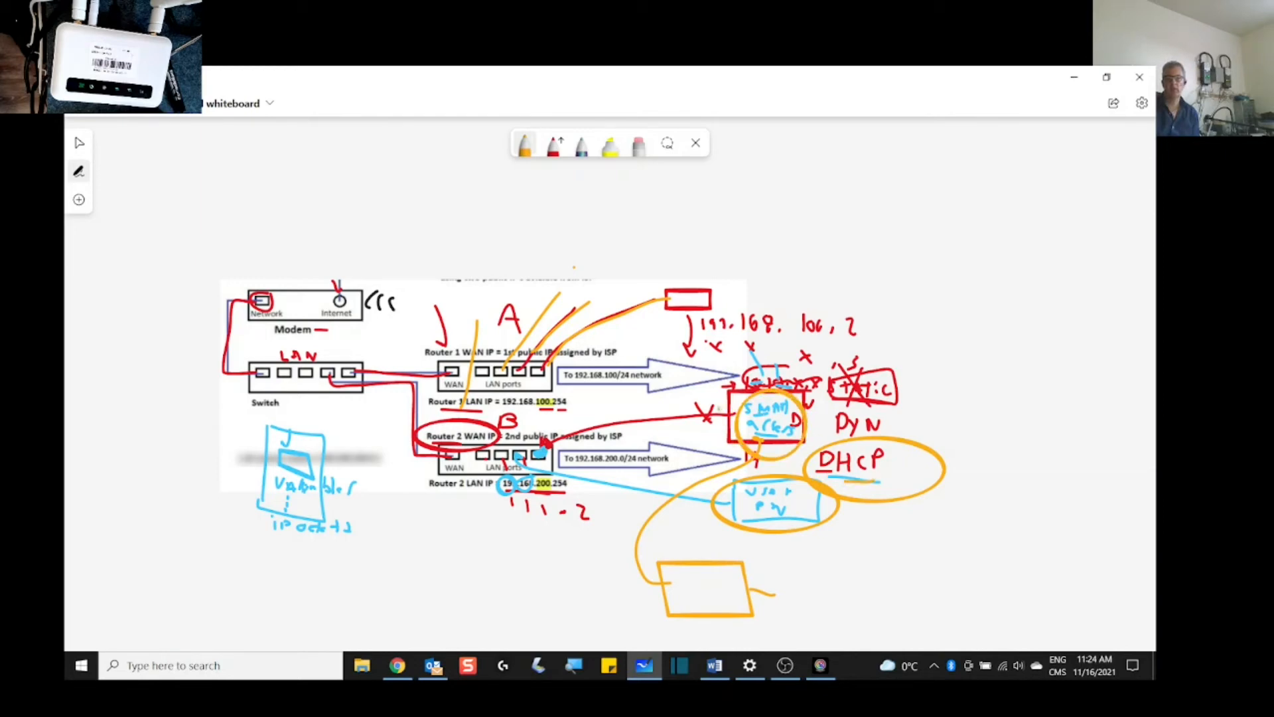
mouse_move(721, 409)
mouse_down()
mouse_move(632, 414)
mouse_move(539, 454)
mouse_up()
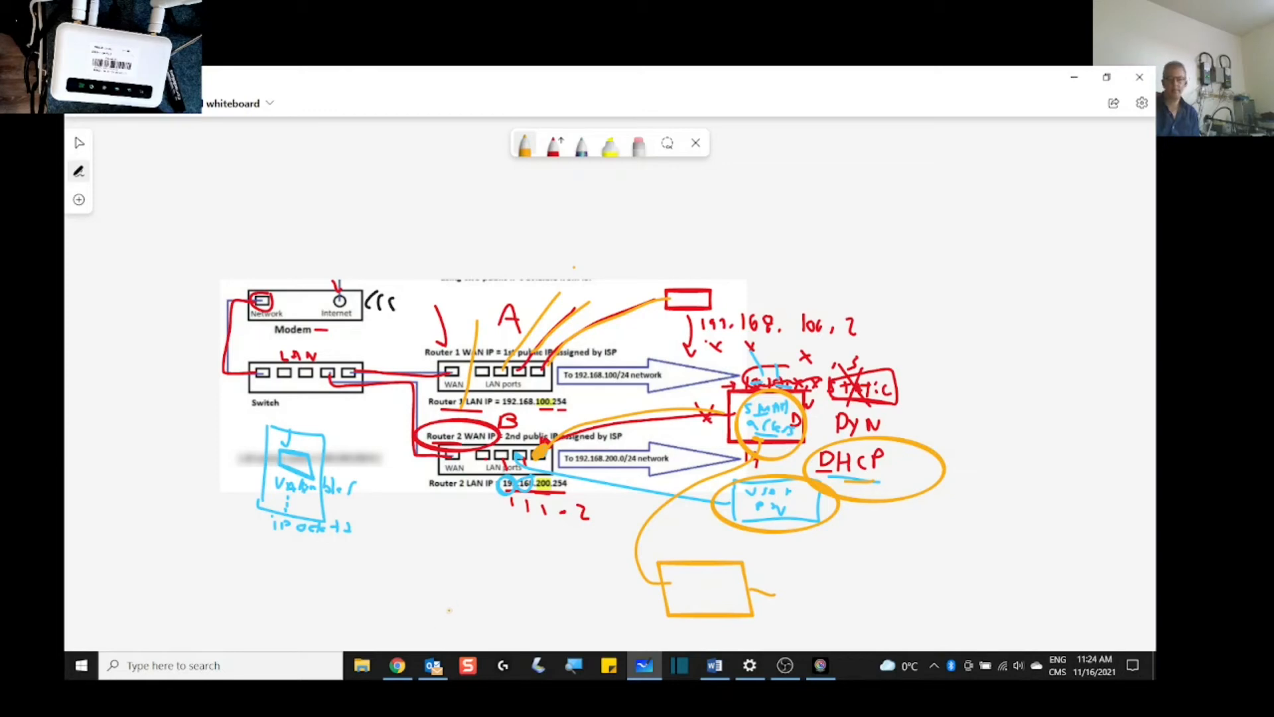
click(397, 666)
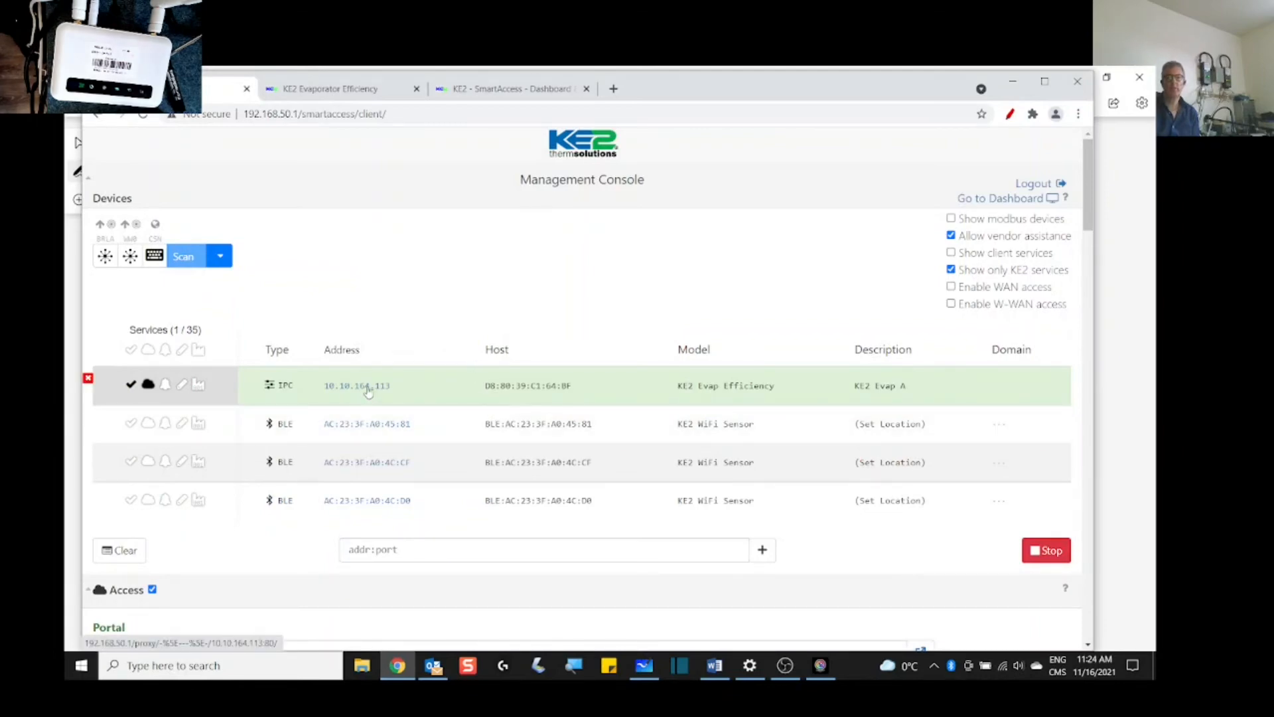
Step: Toggle KE2 Evap A's cloud access on and back off, then open its Evaporator Efficiency page from its IP link
click(148, 385)
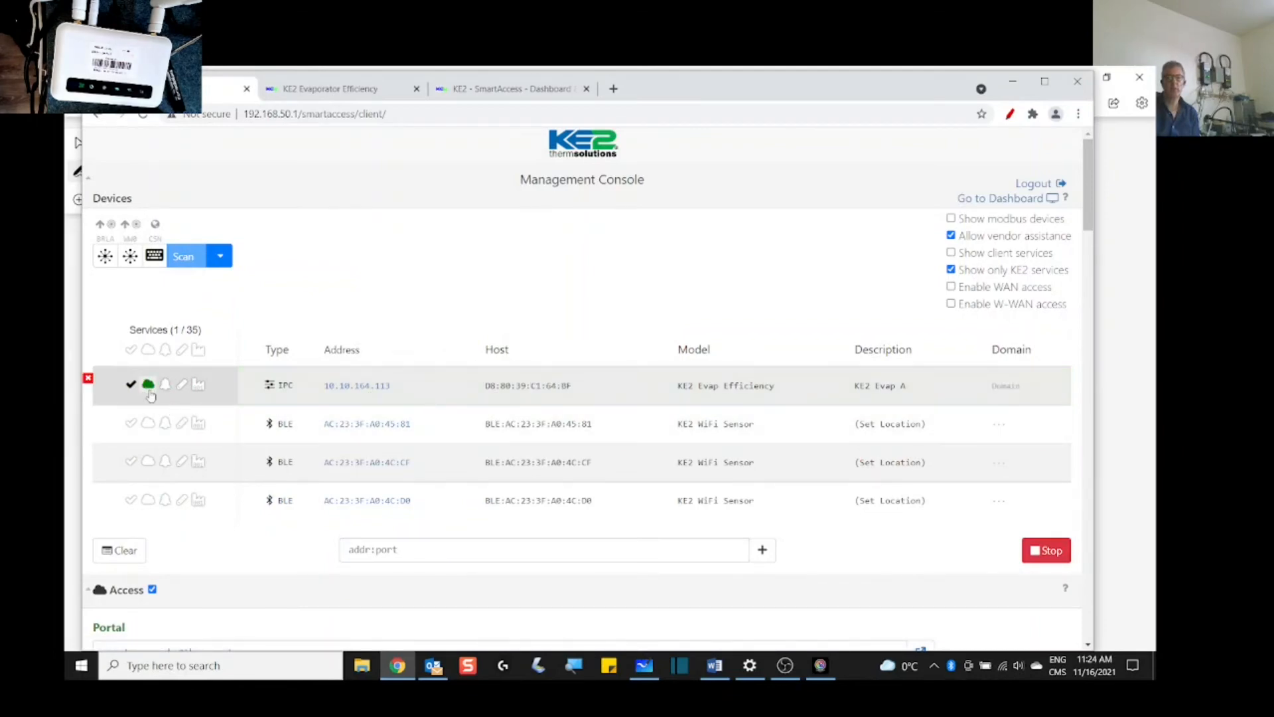
click(150, 390)
click(354, 387)
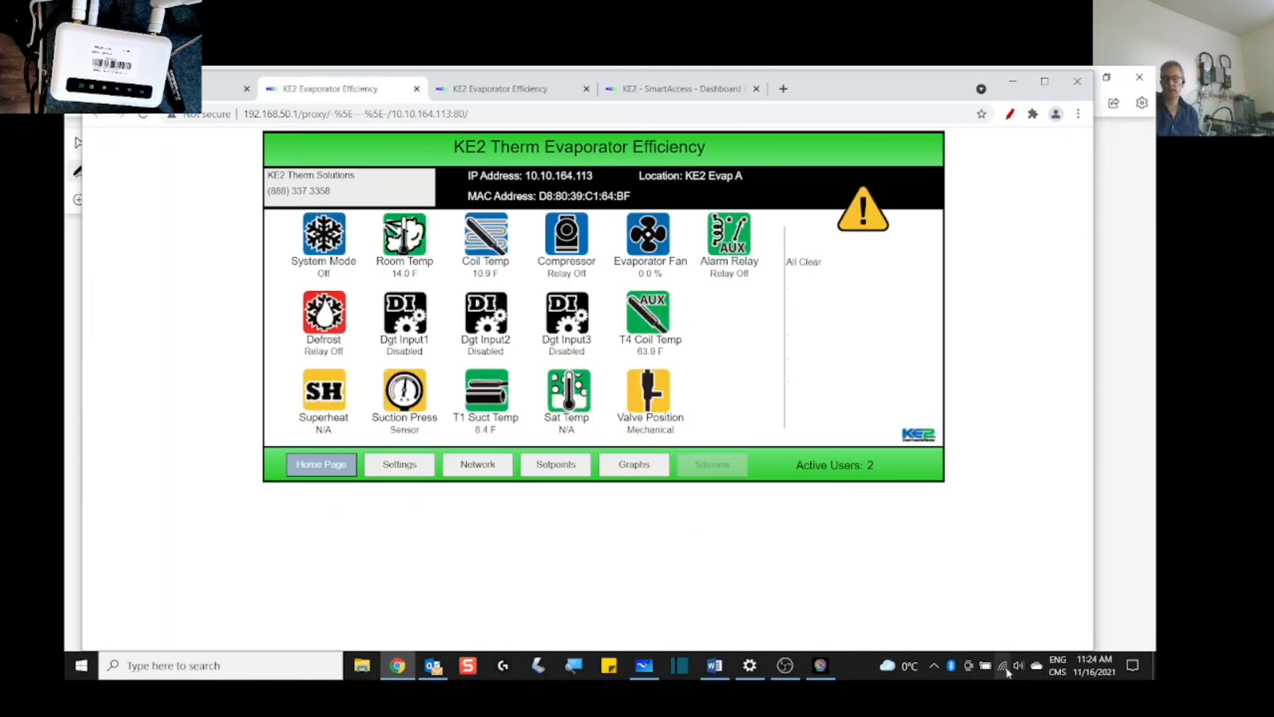
mouse_move(1007, 672)
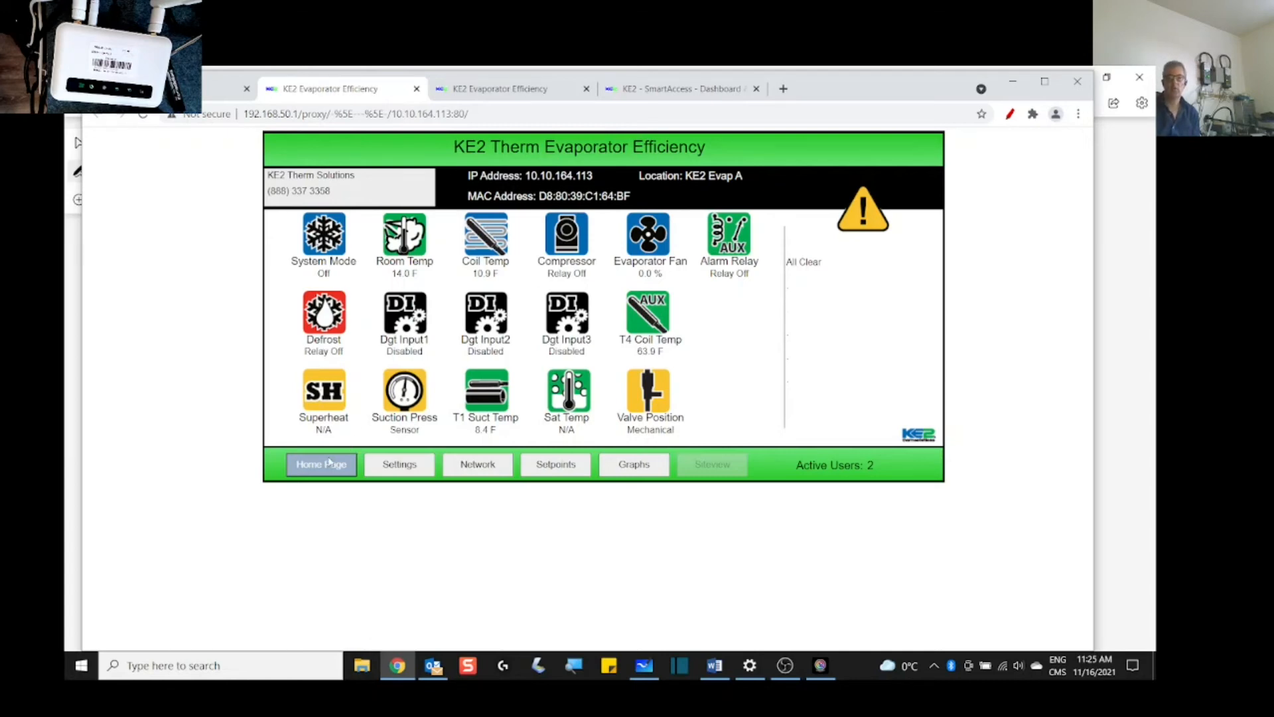
Step: Log in to the controller with the admin username and password, dismissing Chrome's password prompts
click(477, 466)
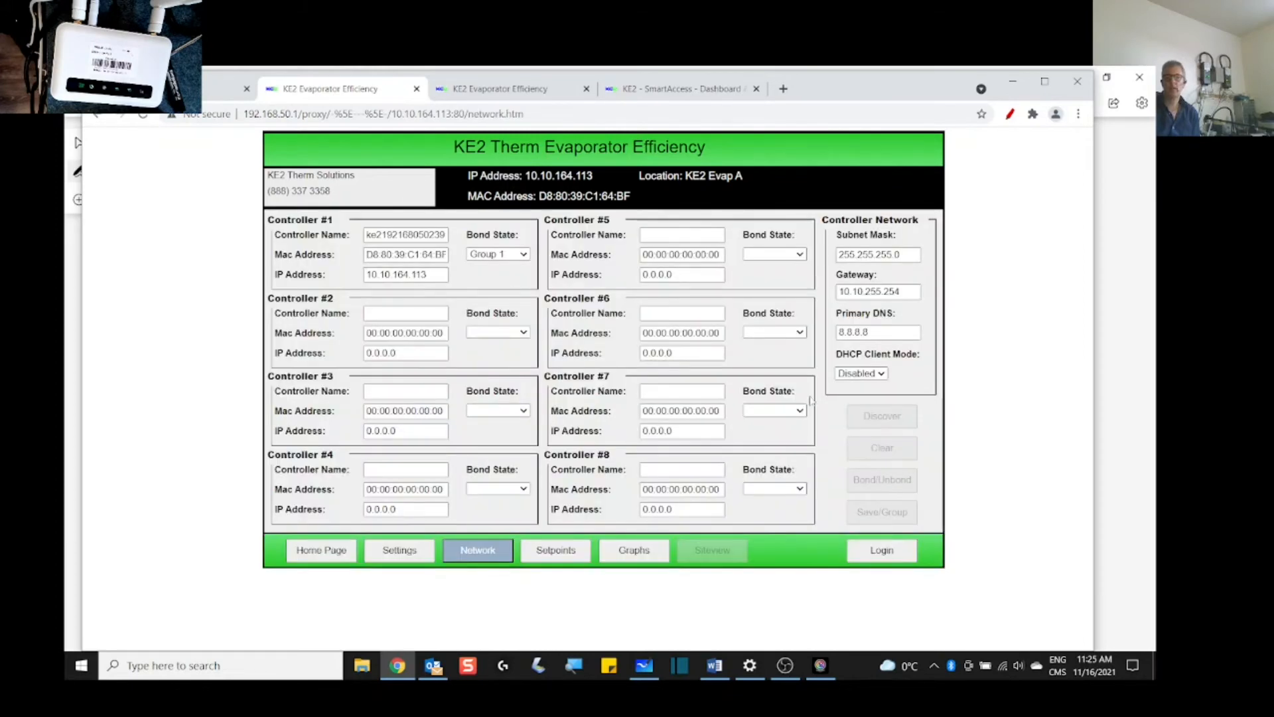
click(875, 556)
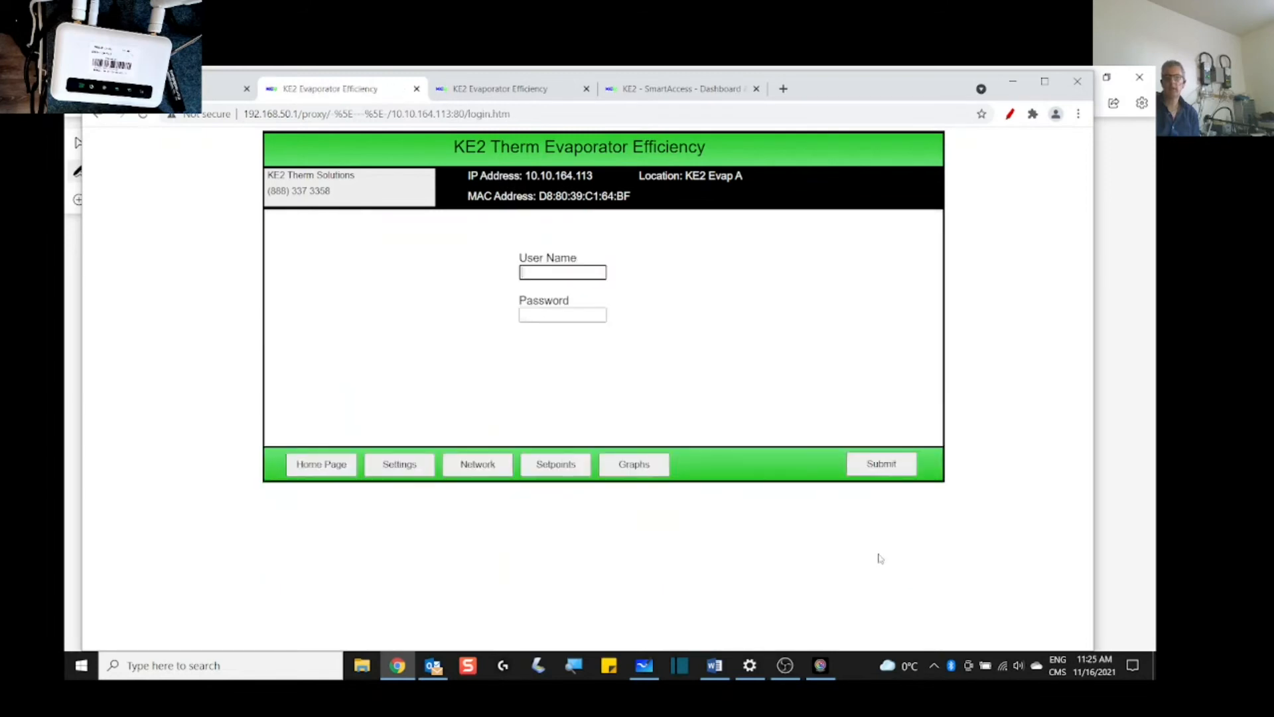
text(ke2admin)
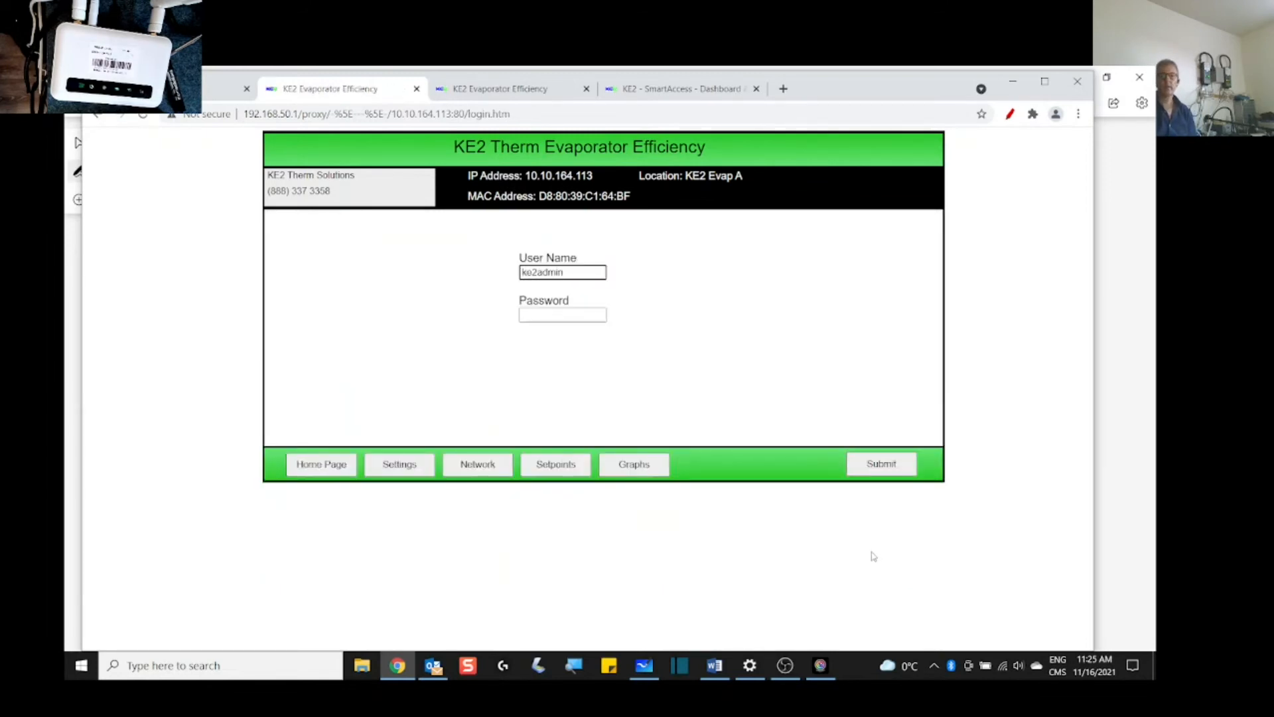
key(Tab)
text(********)
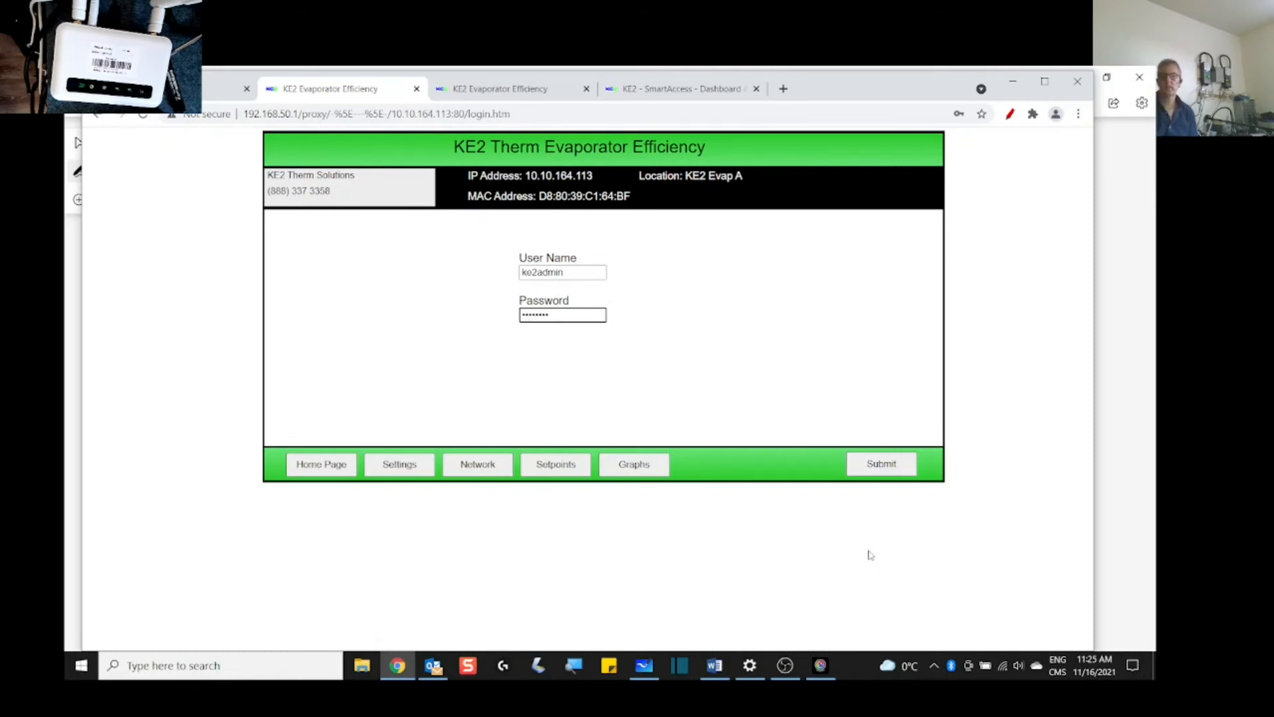
click(876, 469)
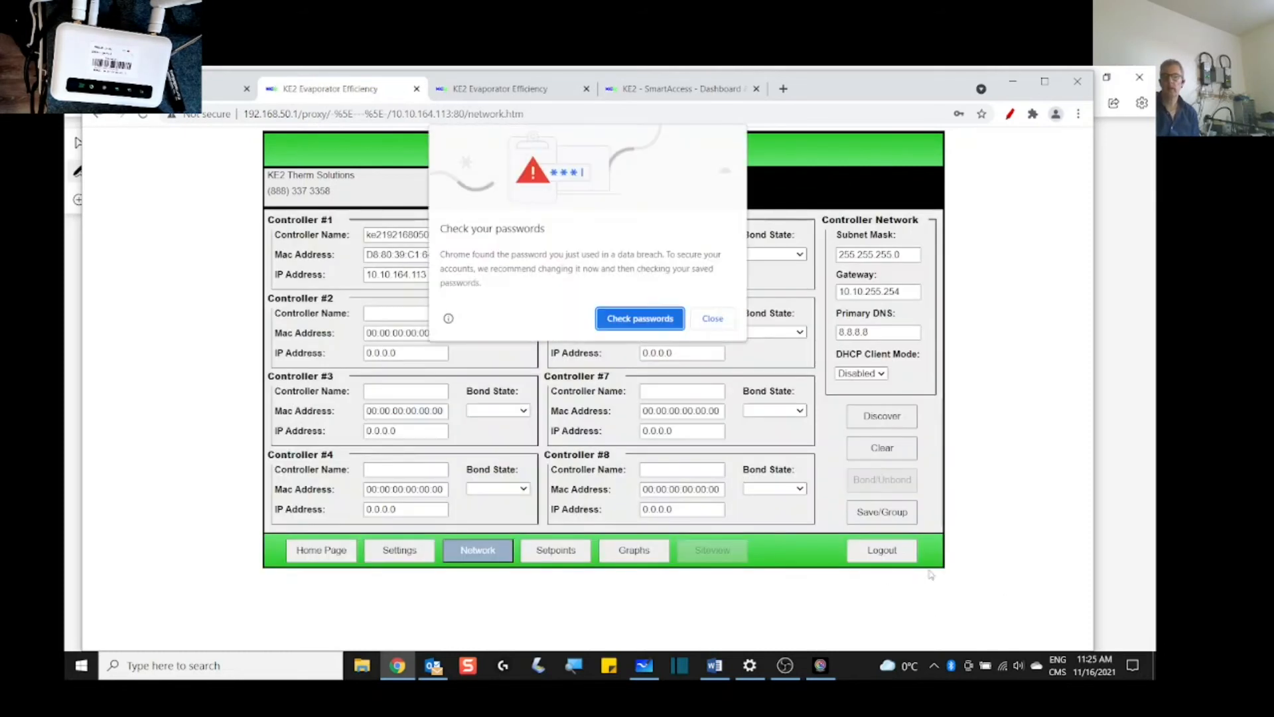
click(713, 320)
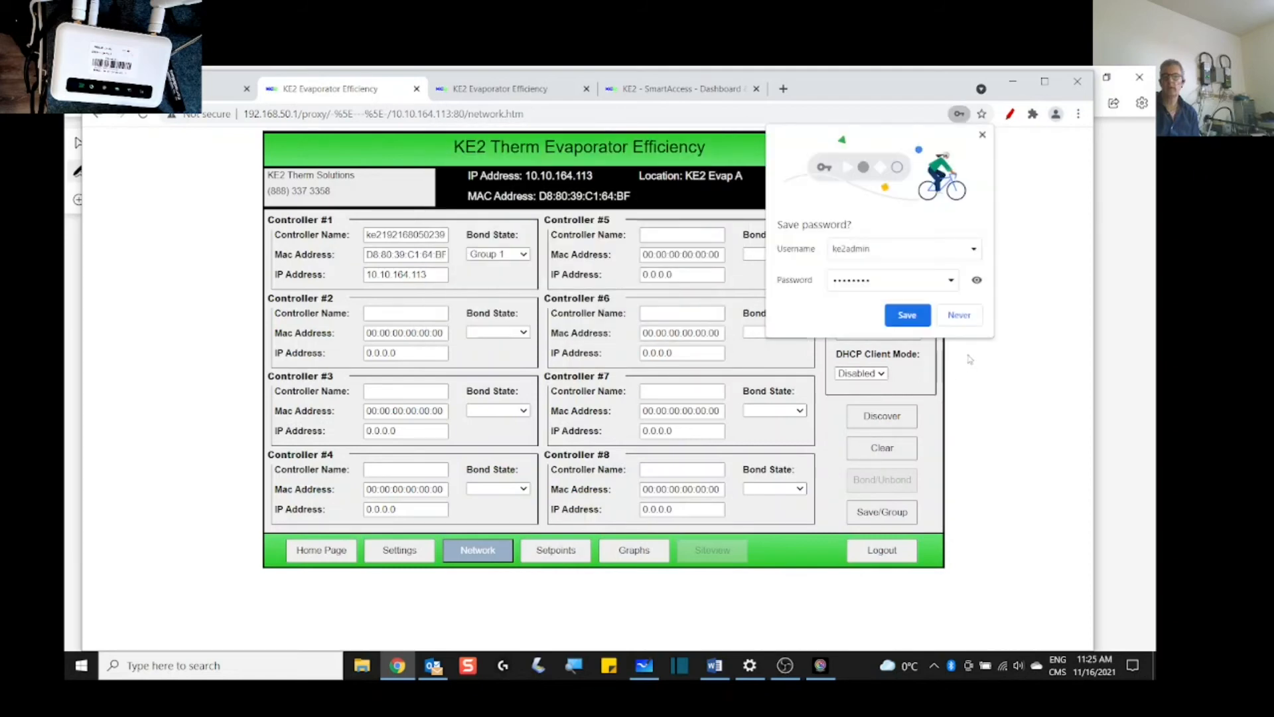
click(960, 316)
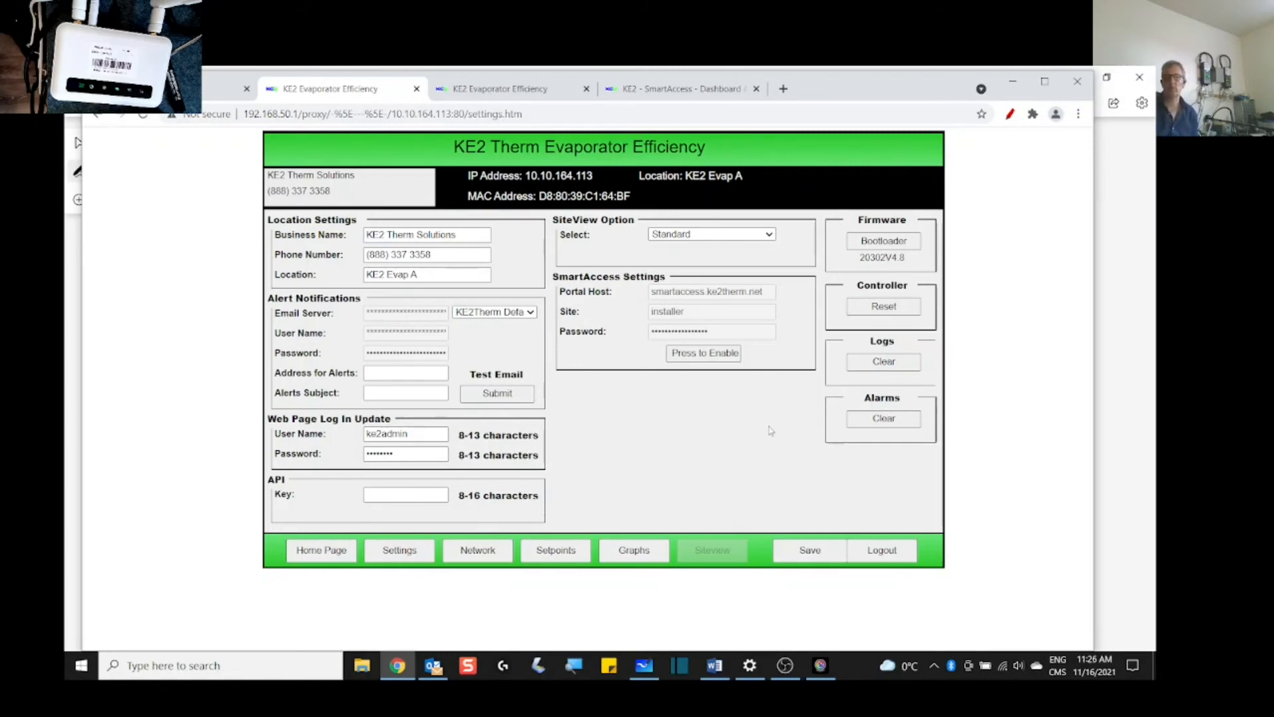
Step: Enable SmartAccess on the controller and change the site name from installer to Restaurant
click(705, 354)
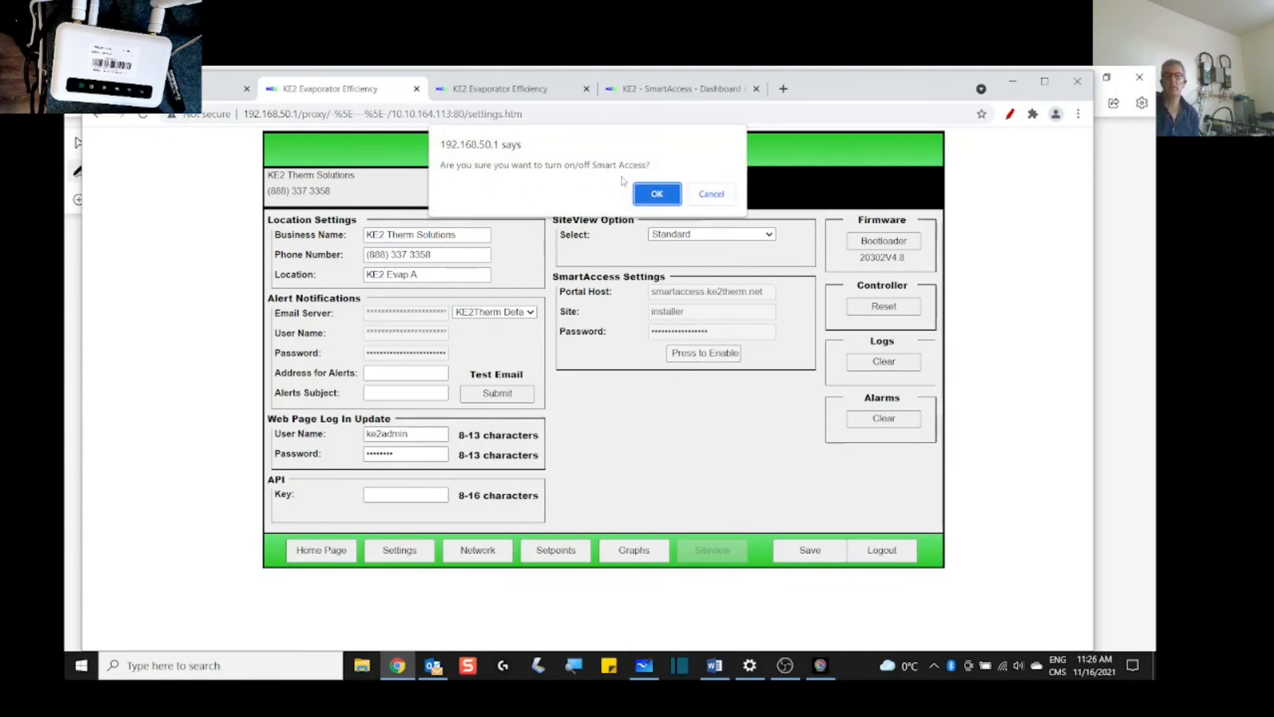
click(656, 194)
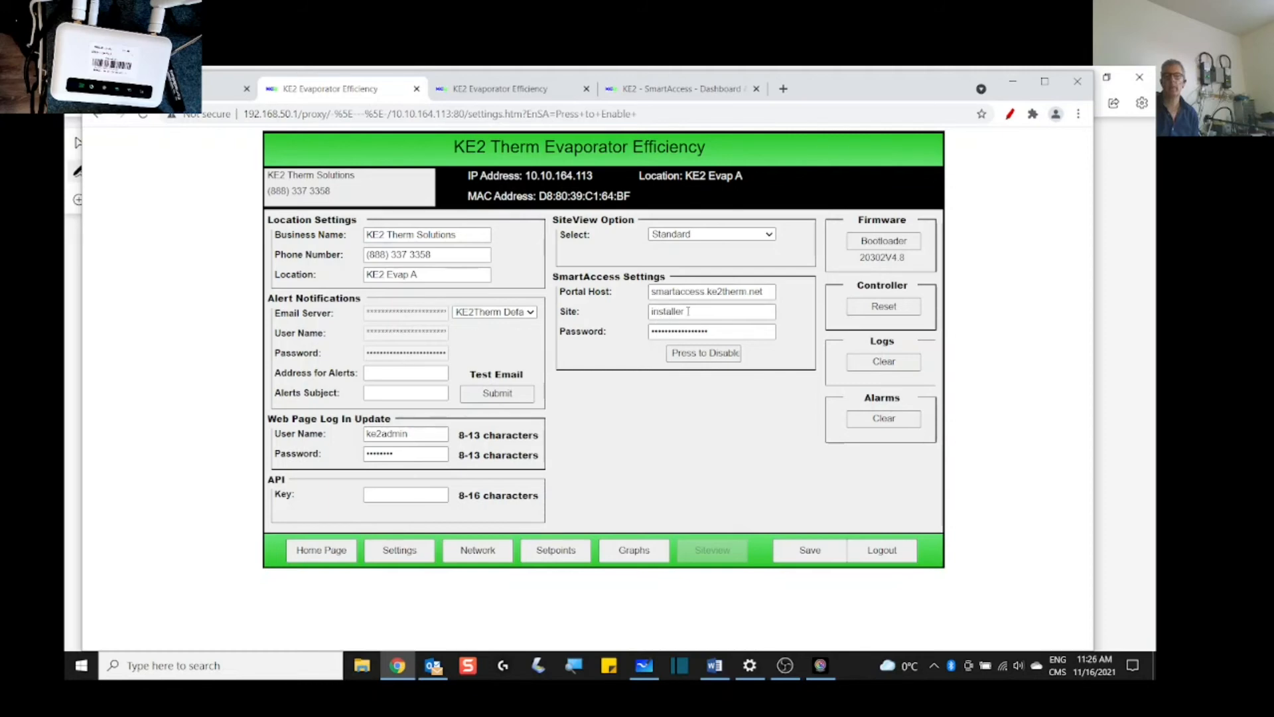
click(720, 334)
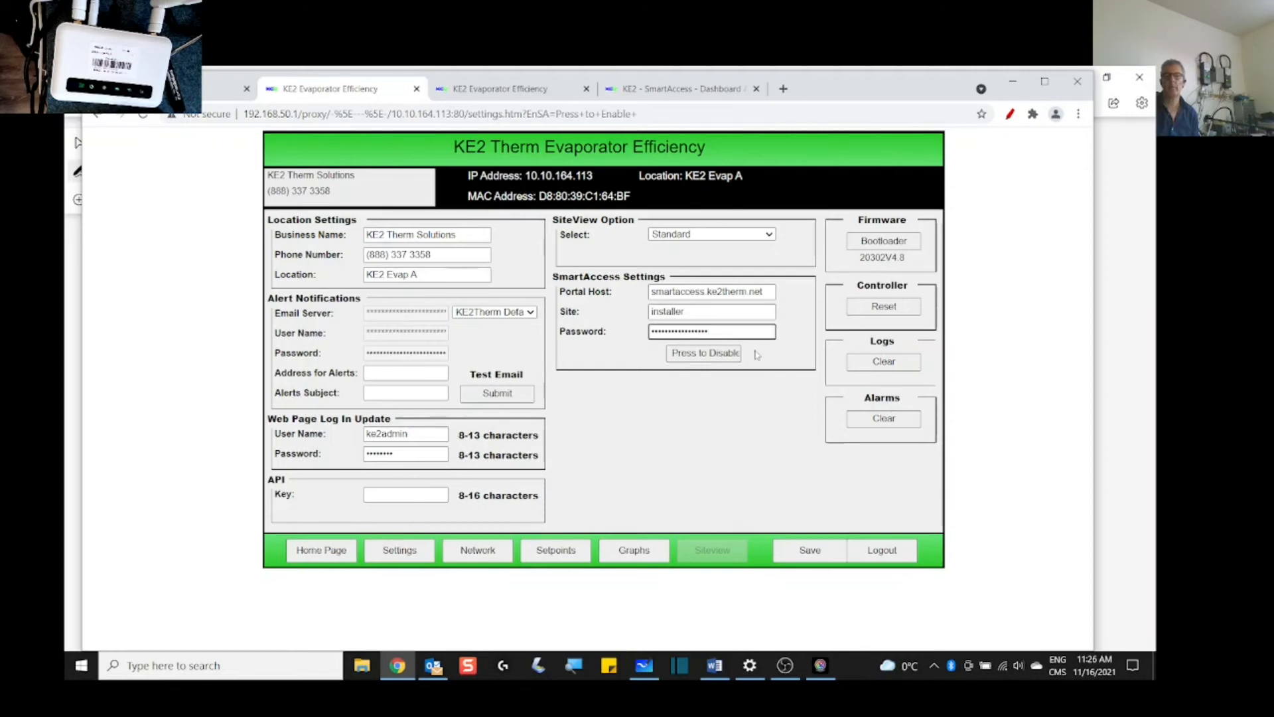
drag(689, 311, 643, 313)
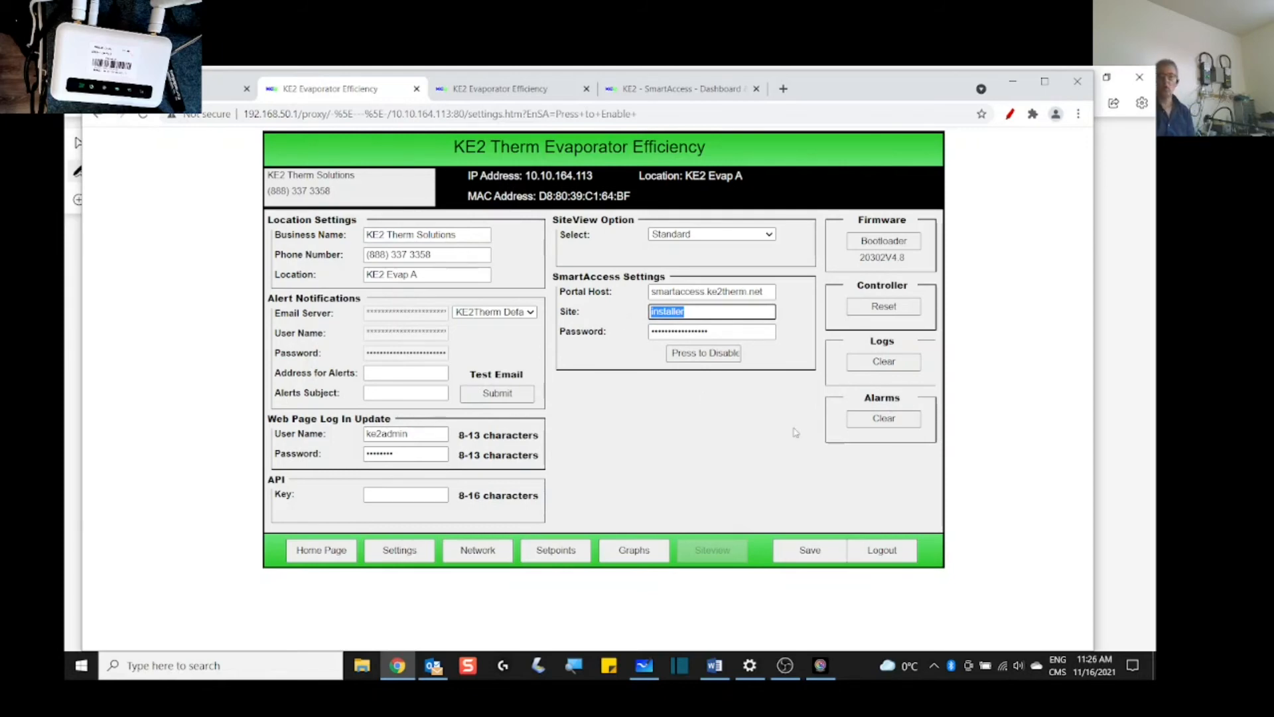
text(Restaurant)
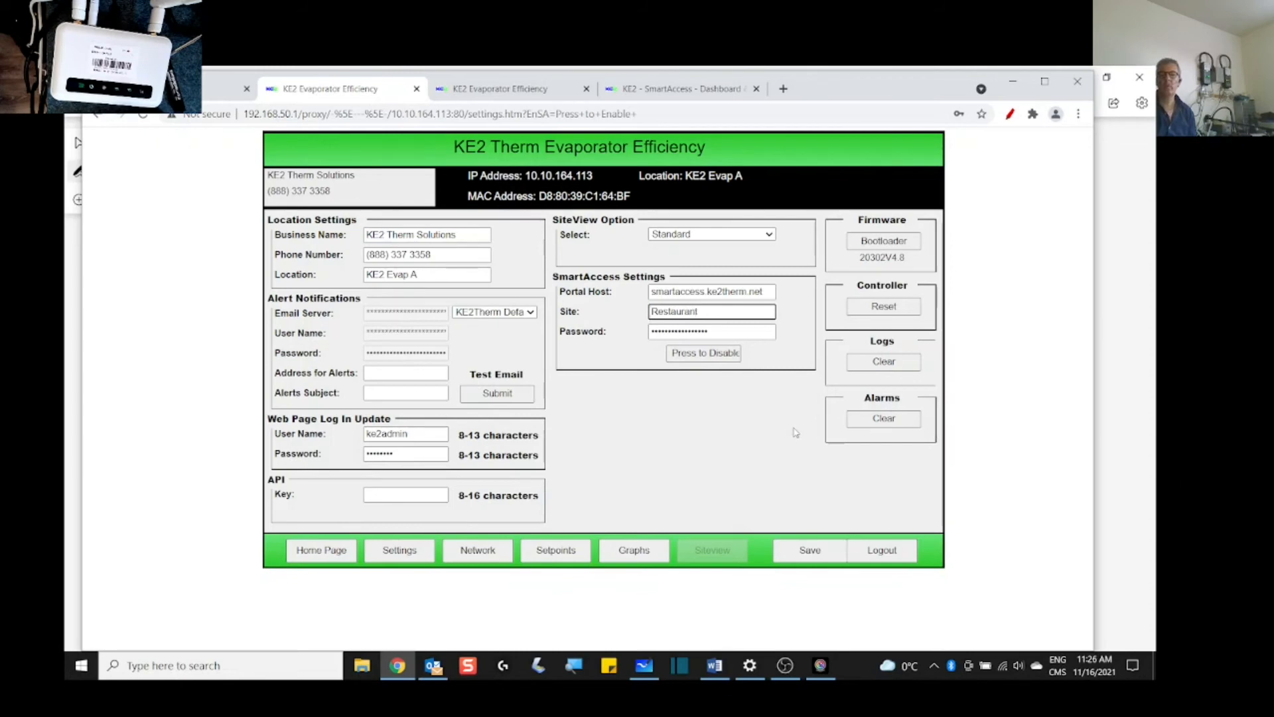
Step: Replace the SmartAccess password with a new one and save the settings
click(723, 333)
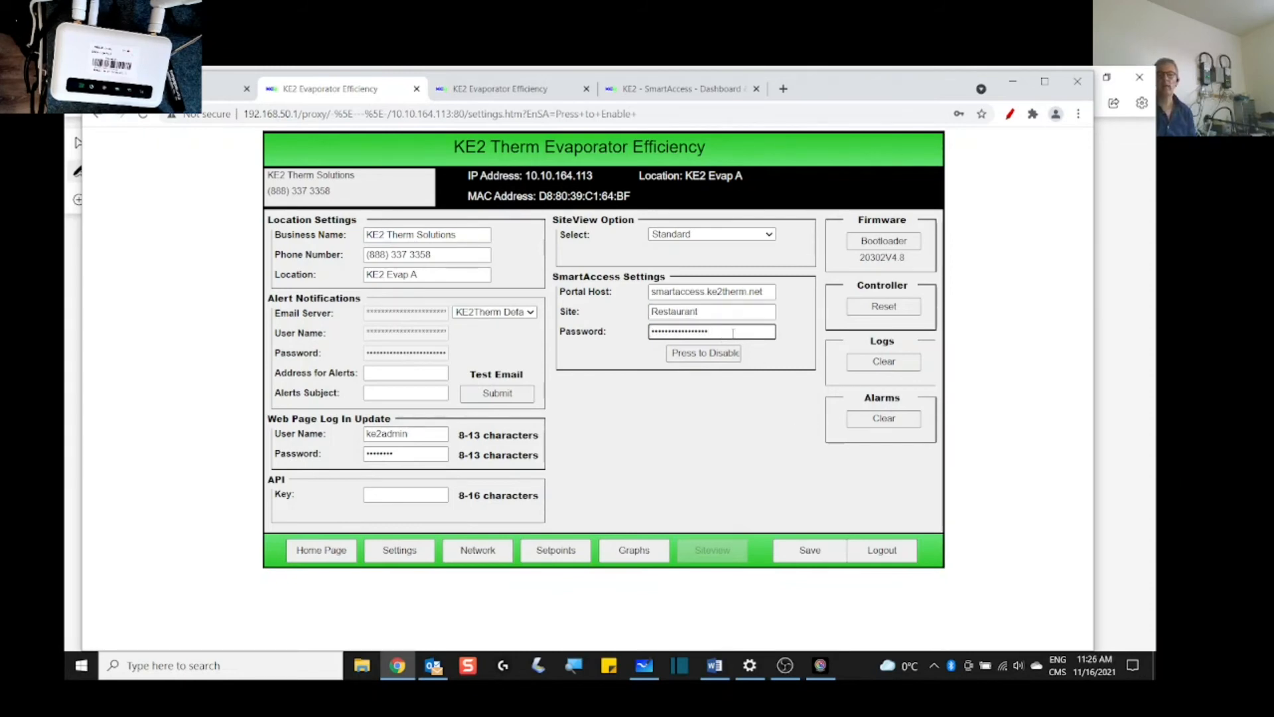
drag(736, 334, 641, 336)
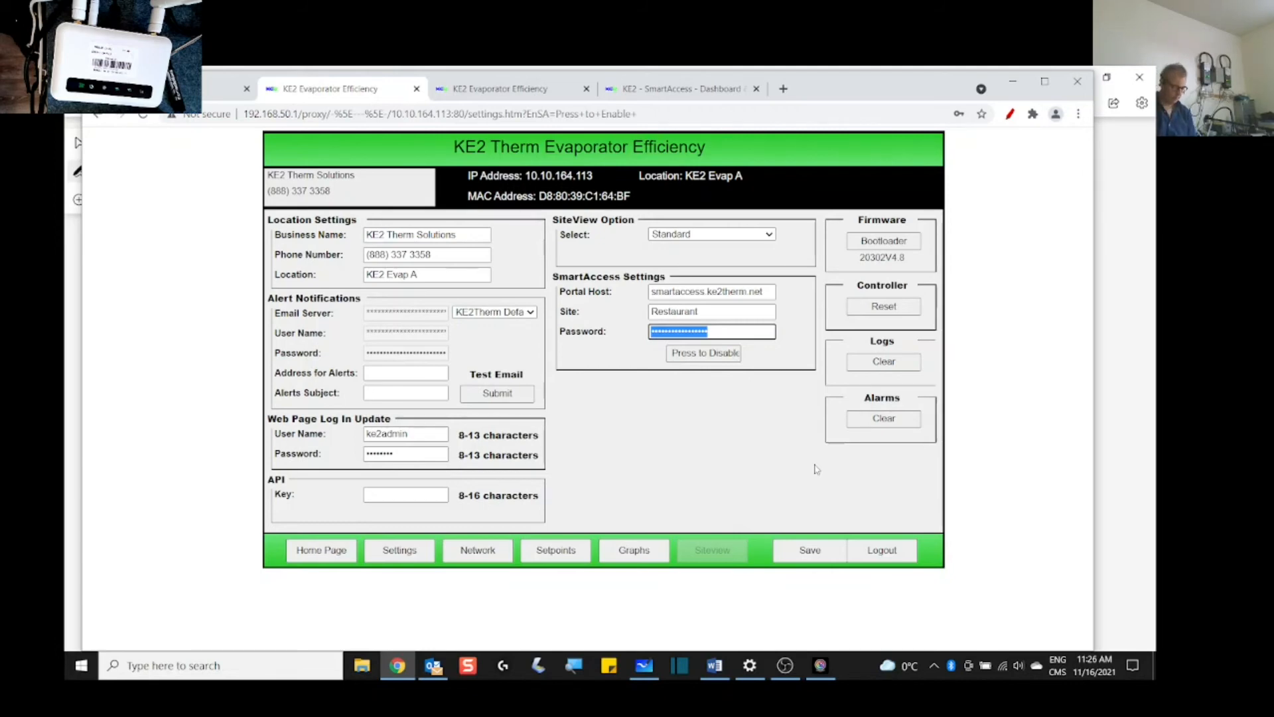
key(BackSpace)
text(••••••)
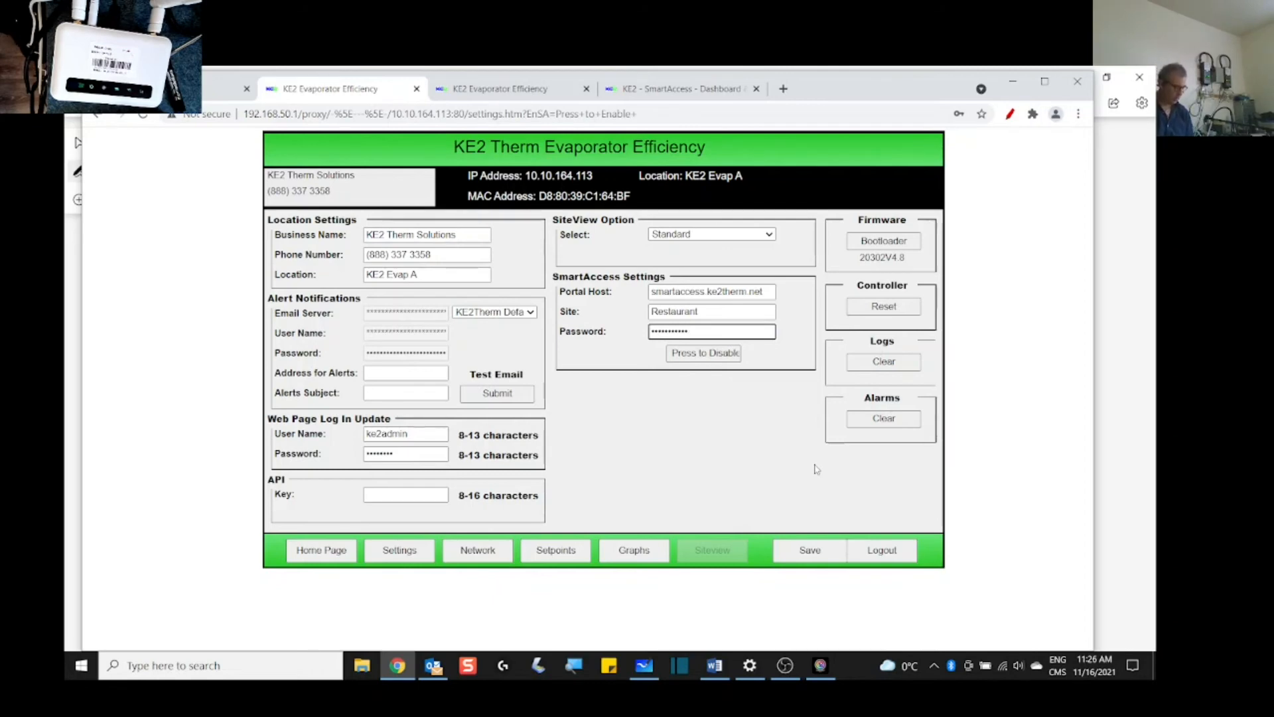
text(•)
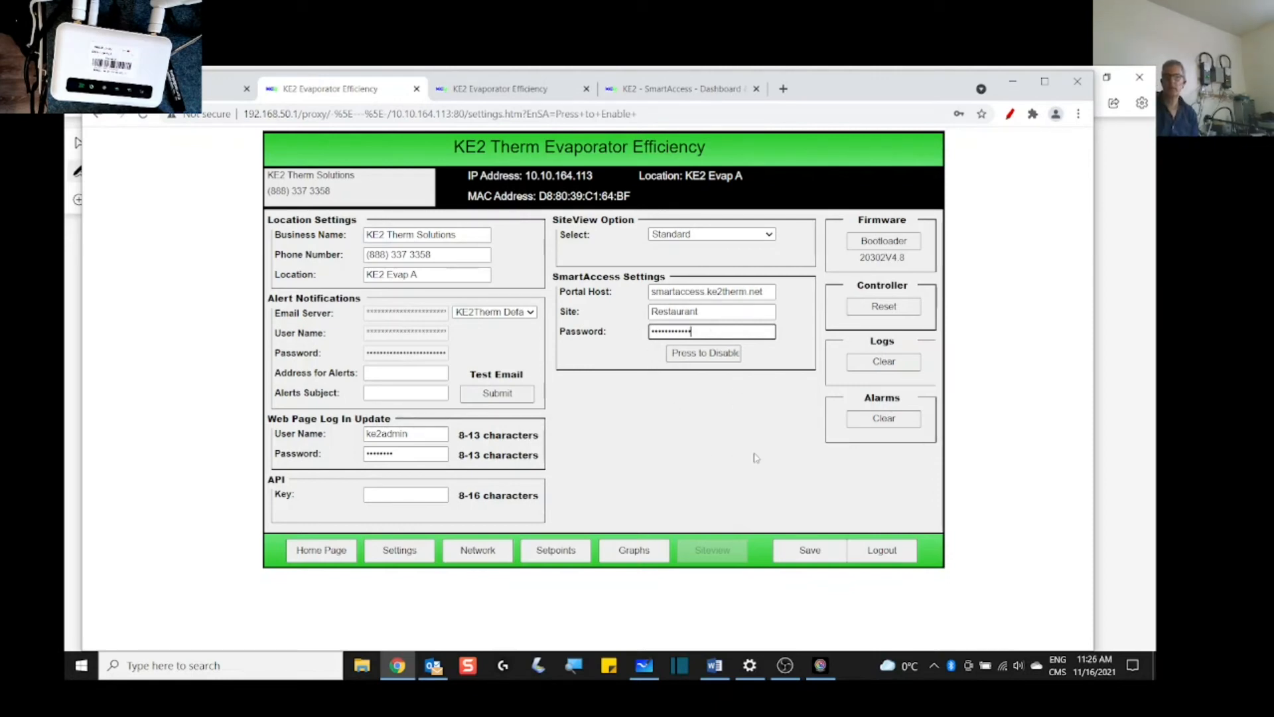
click(811, 554)
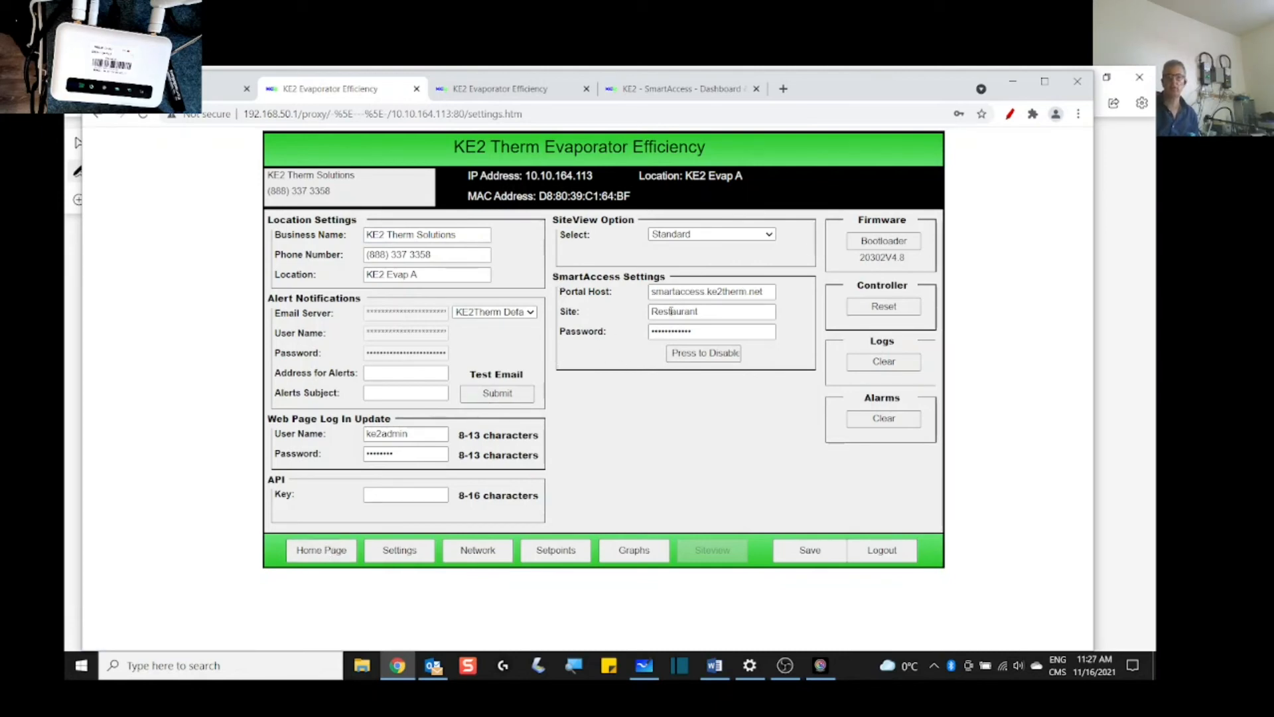
Step: On the Network page, log in with the admin credentials so DHCP changes can be saved, dismissing browser prompts
click(488, 555)
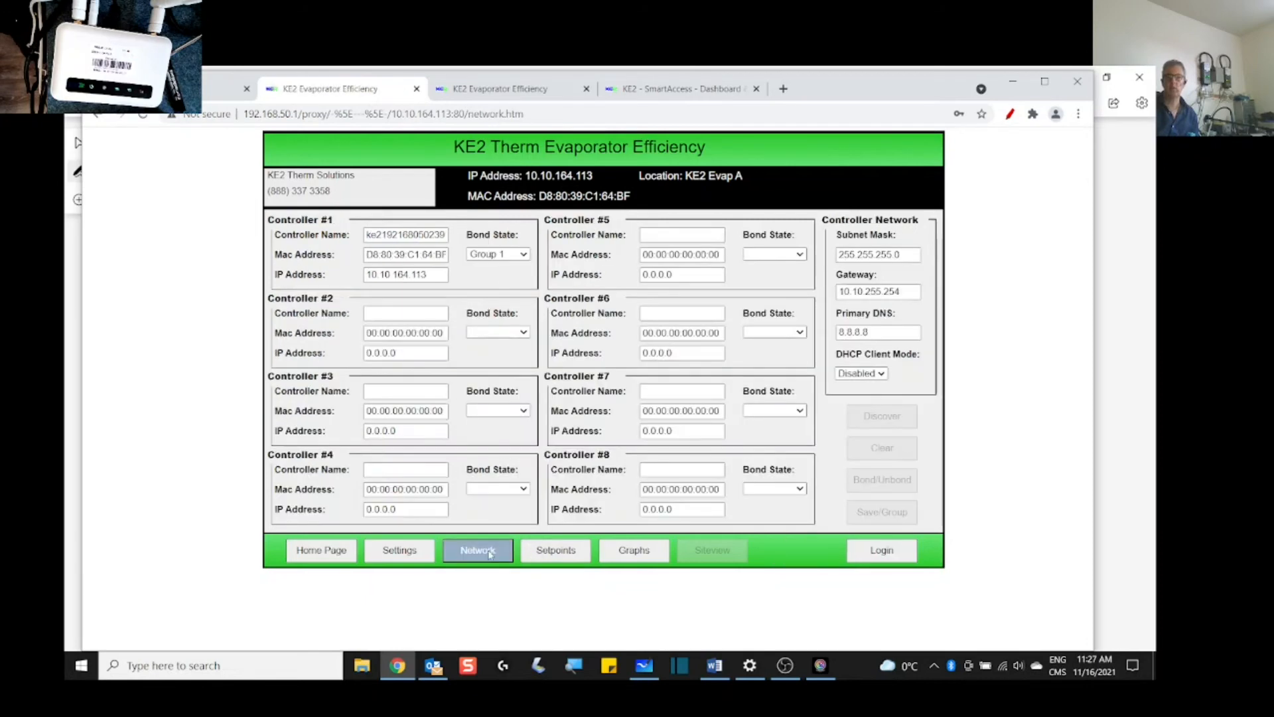
click(874, 376)
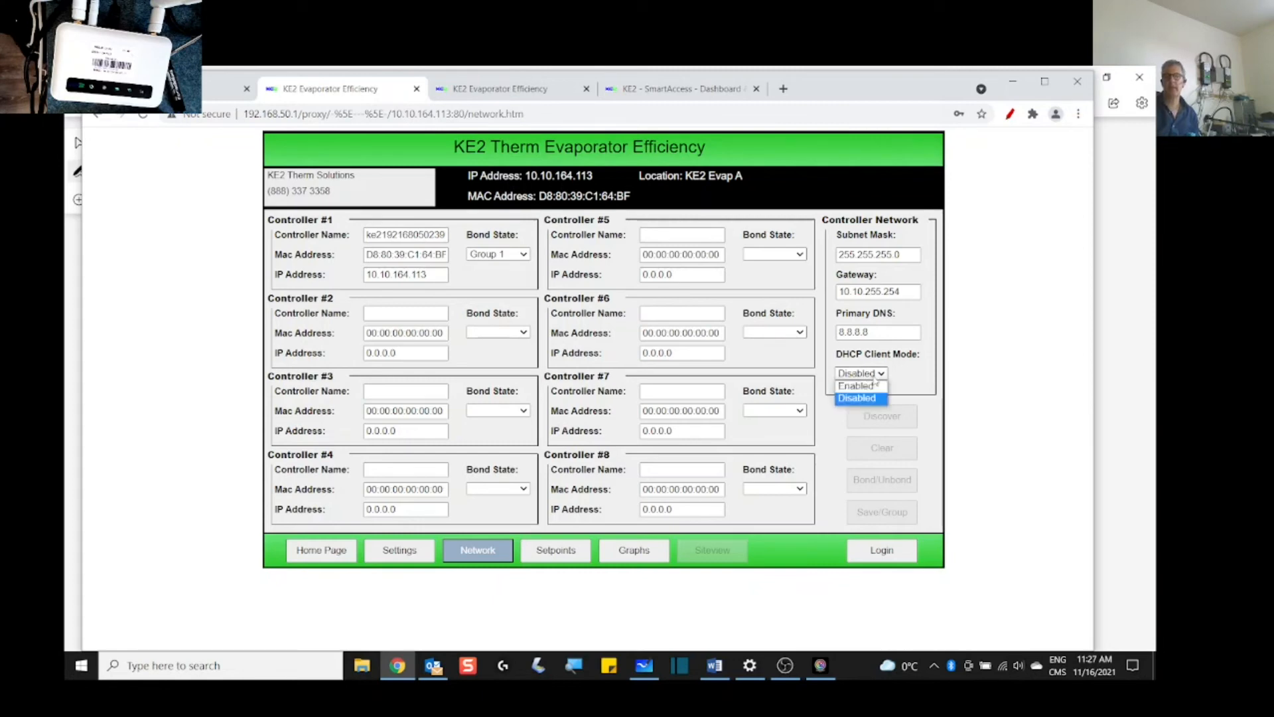
click(853, 385)
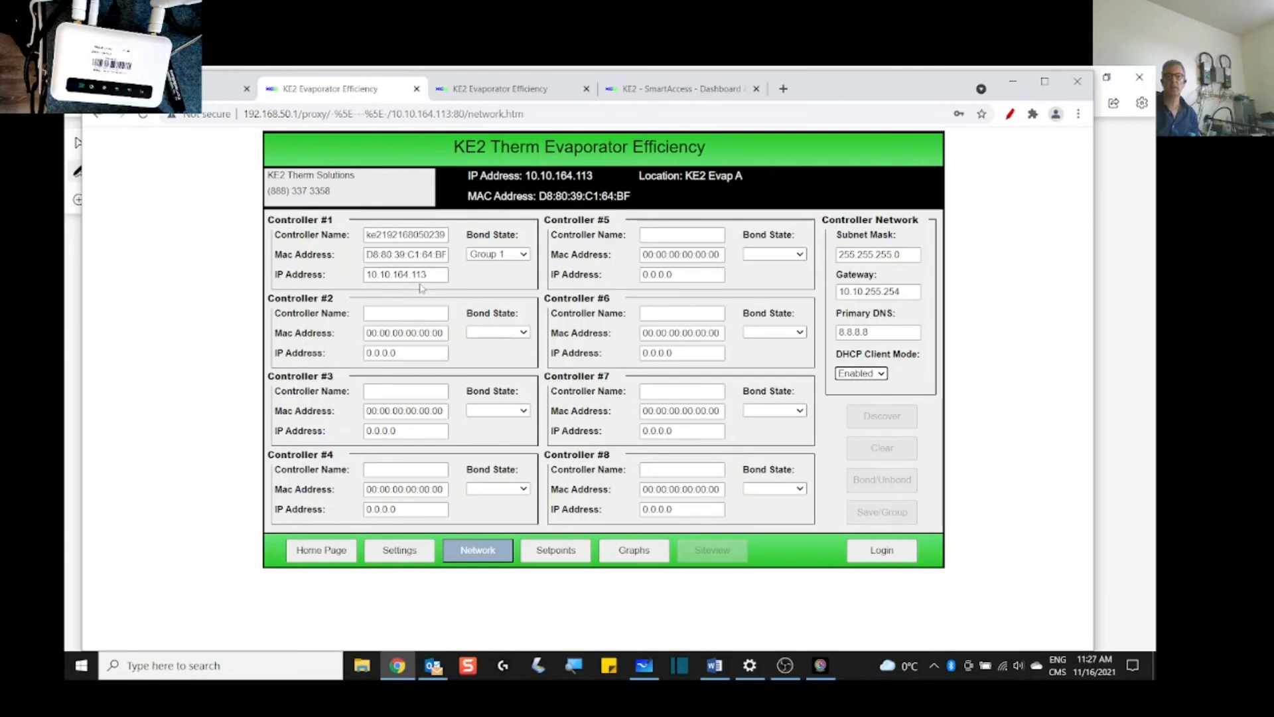
click(881, 551)
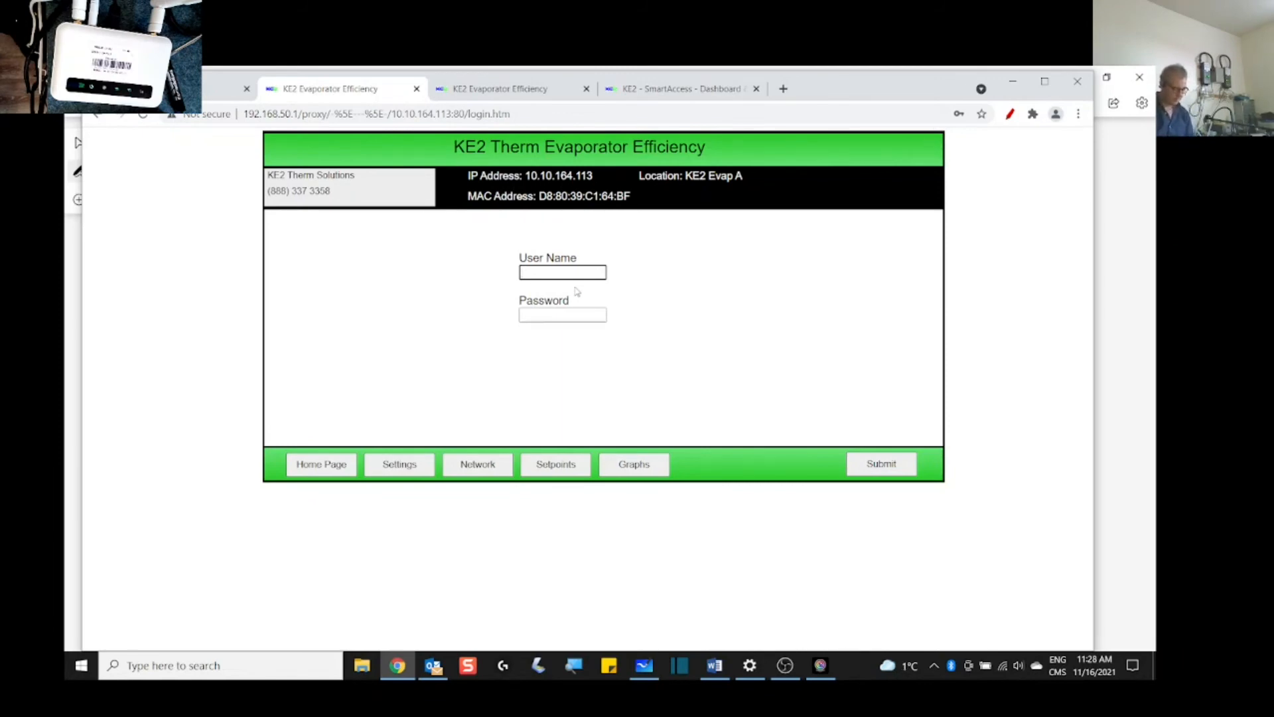
text(ke2admin)
key(Tab)
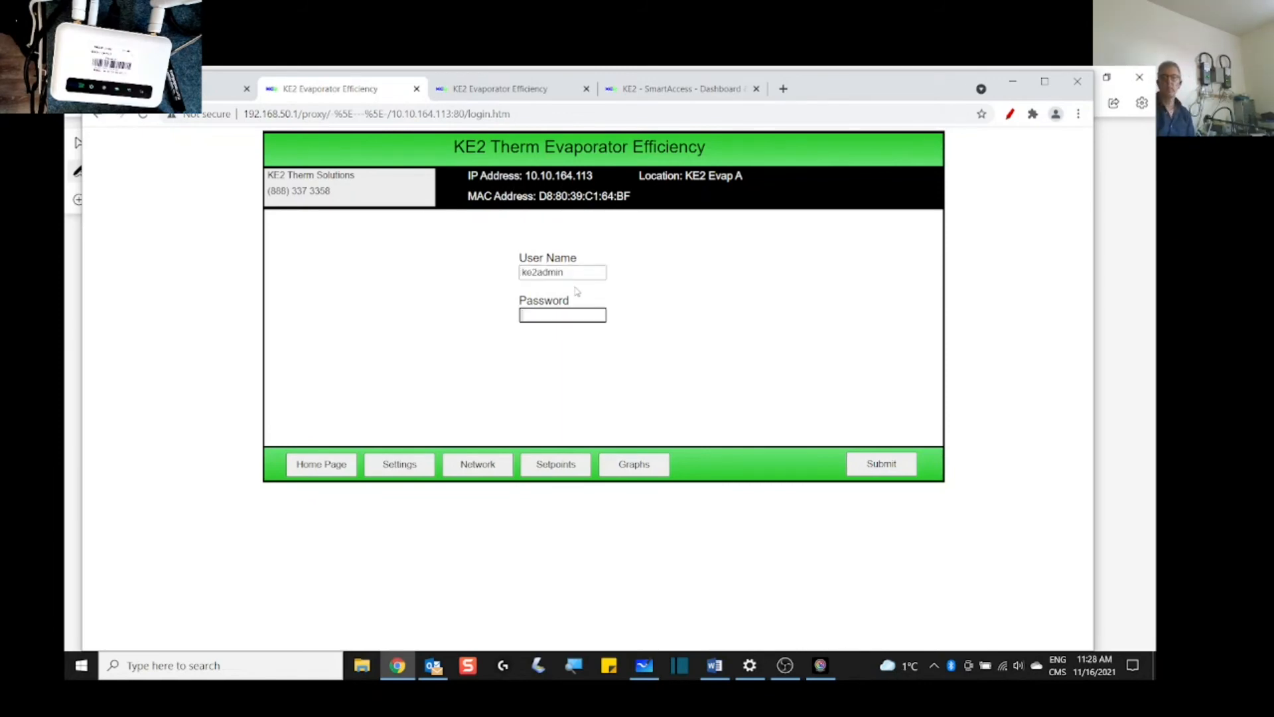
text(****)
key(Return)
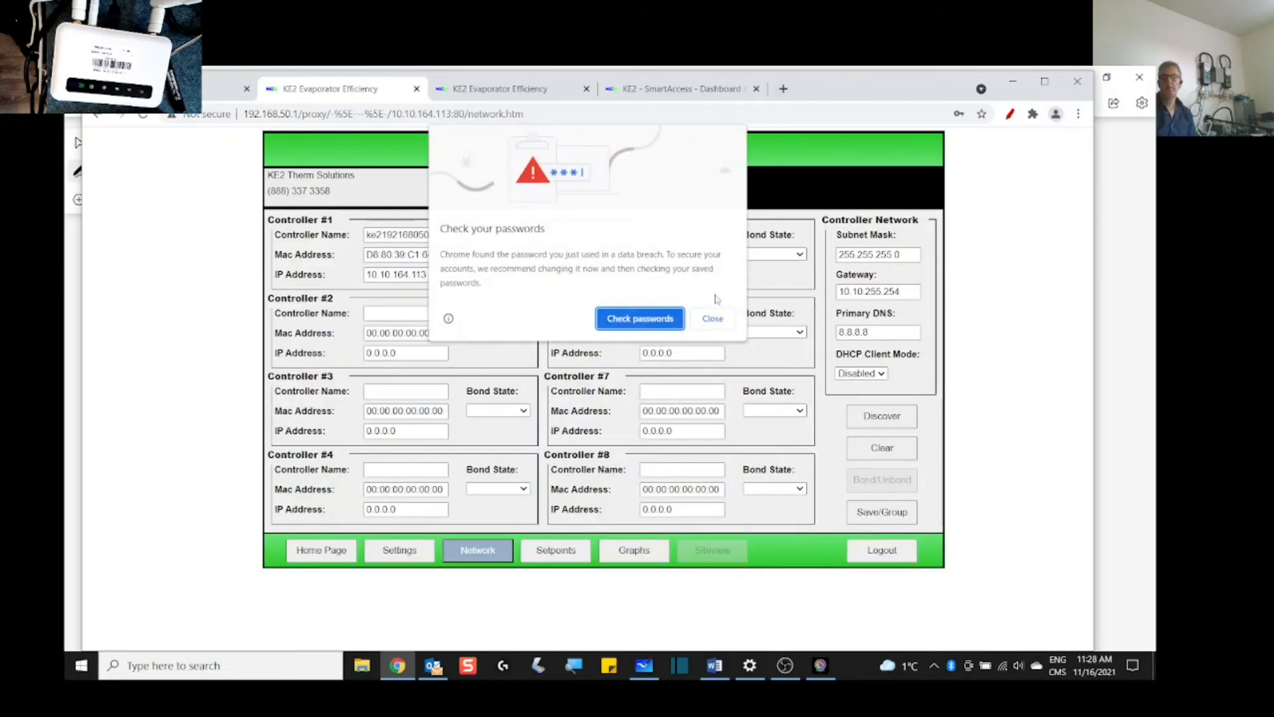
click(713, 319)
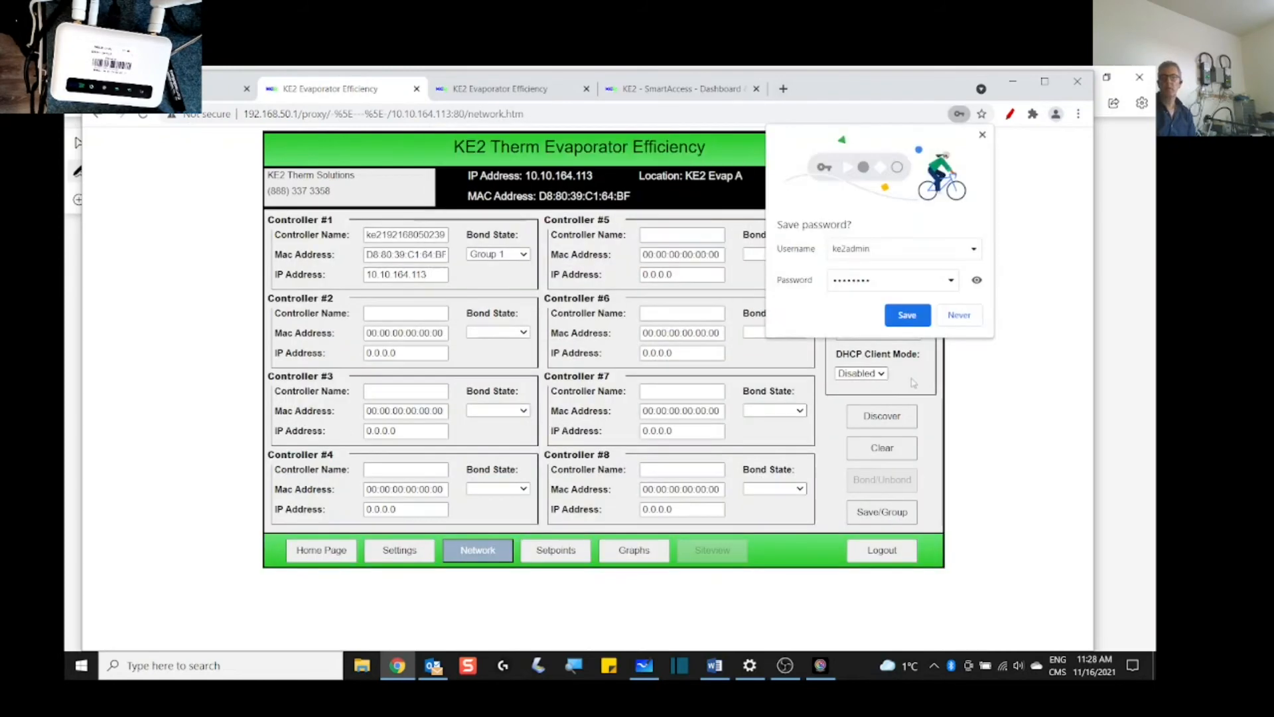
click(959, 318)
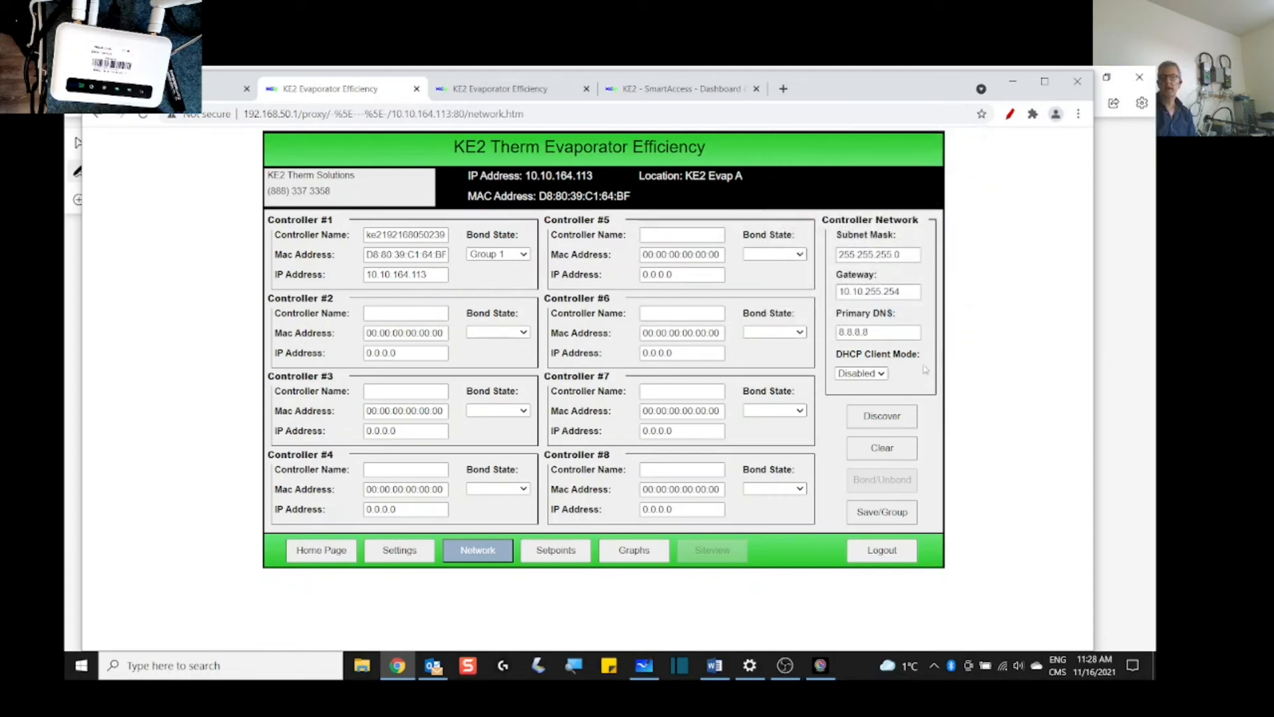
Step: Set DHCP Client Mode to Enabled, save, and confirm applying the updates
click(883, 376)
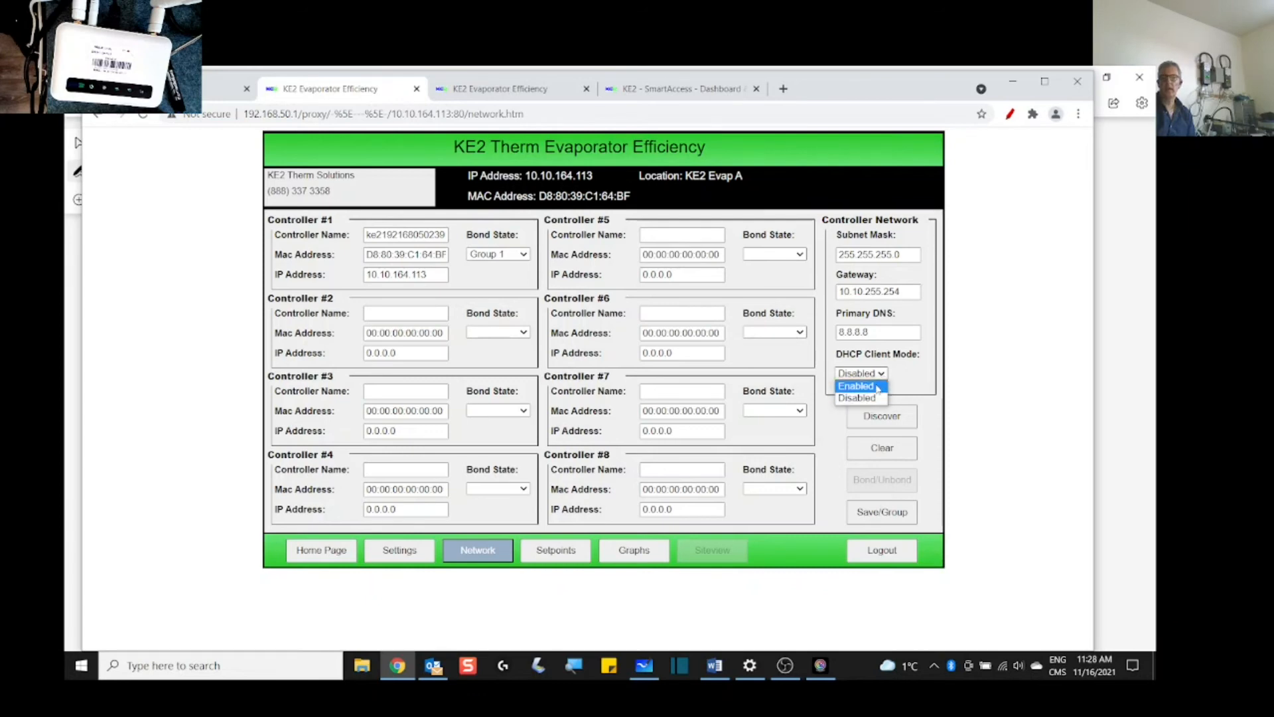
click(878, 397)
click(878, 519)
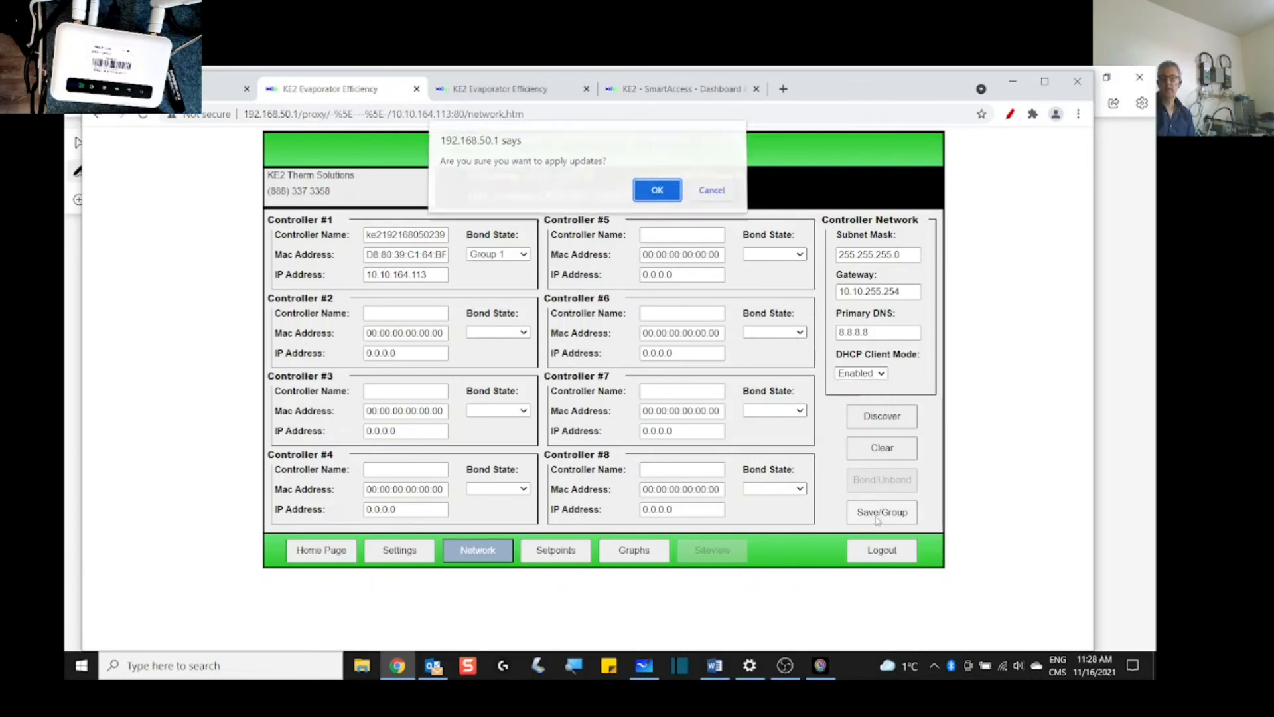
click(659, 193)
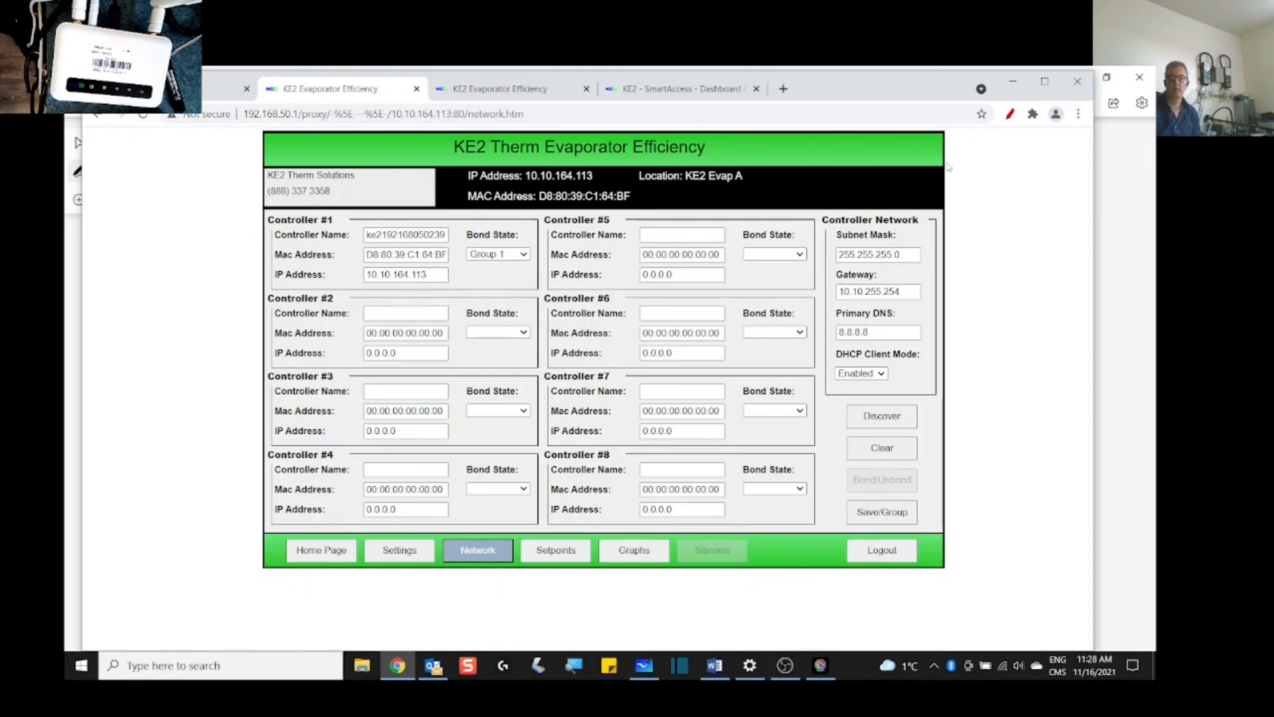
Step: Sketch red outlines and a number 4 on the network page with the Page Marker pen
click(1010, 113)
mouse_move(960, 304)
mouse_down()
mouse_move(966, 452)
mouse_move(1058, 452)
mouse_move(1064, 313)
mouse_up()
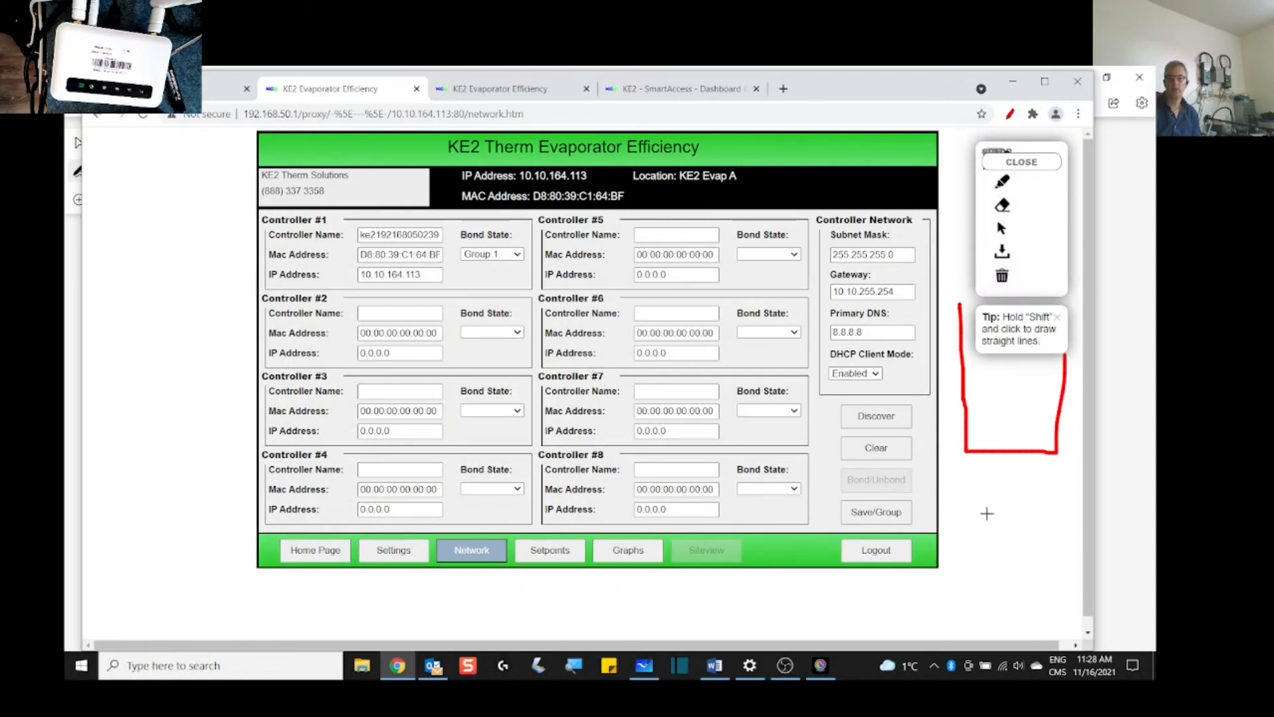
mouse_move(117, 383)
mouse_down()
mouse_move(100, 547)
mouse_move(220, 555)
mouse_move(208, 397)
mouse_move(135, 381)
mouse_move(192, 446)
mouse_move(150, 413)
mouse_up()
mouse_move(145, 490)
mouse_down()
mouse_move(147, 504)
mouse_move(144, 479)
mouse_move(193, 497)
mouse_move(202, 517)
mouse_move(183, 544)
mouse_move(204, 575)
mouse_up()
drag(199, 569, 197, 582)
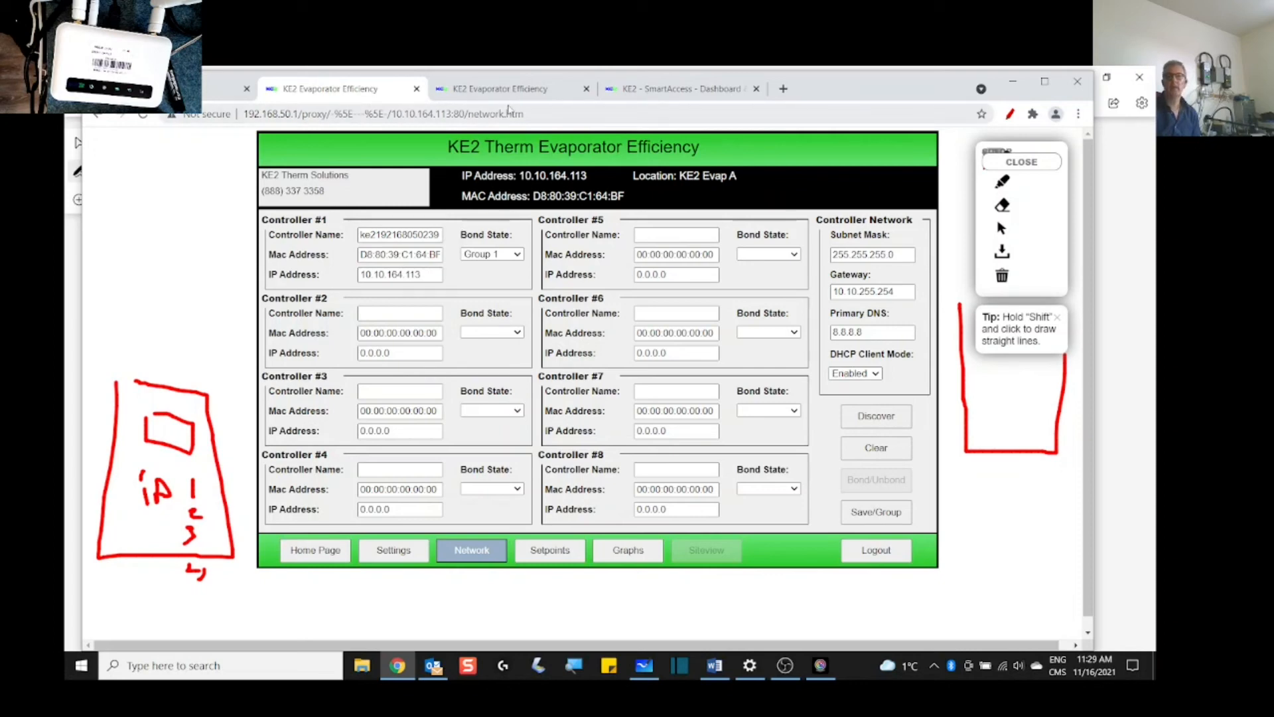
Step: Close the SmartAccess dashboard and duplicate Evaporator Efficiency tabs, and open a blank new tab
click(756, 89)
click(587, 88)
click(444, 89)
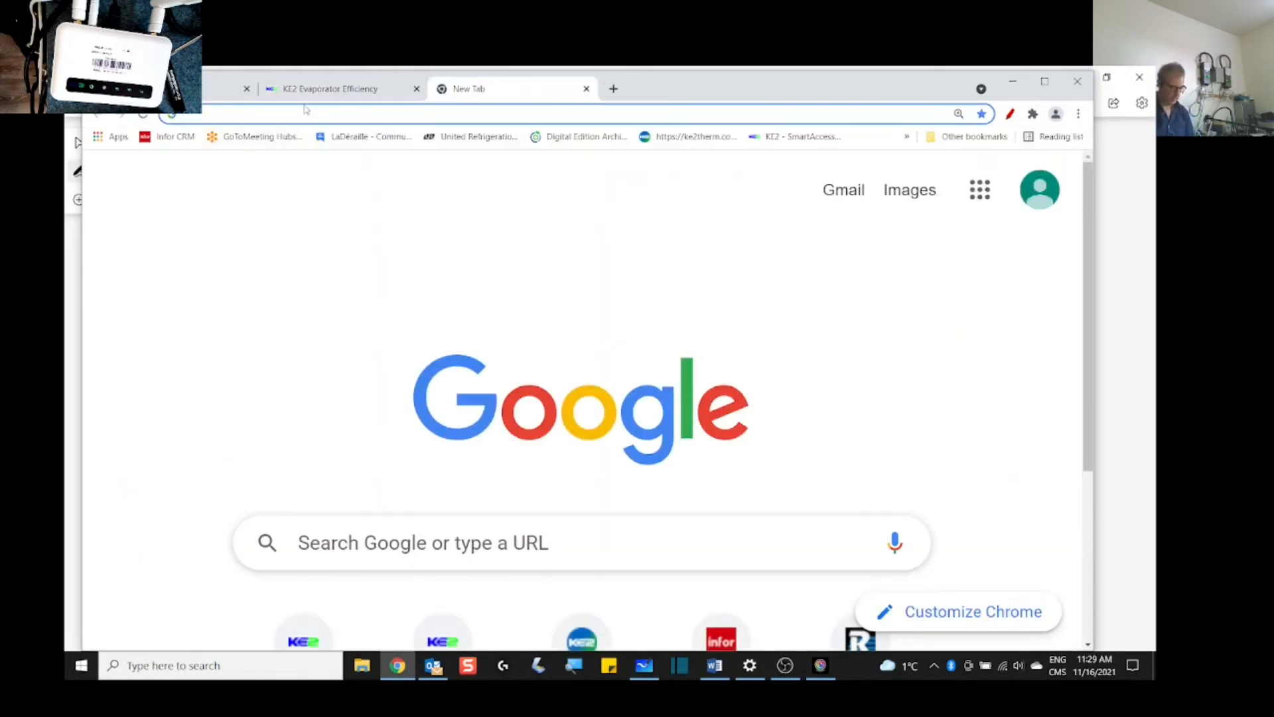
Step: Log in to smartaccess.ke2therm.net as site Restaurant with its password
text(smartaccess.ke2therm.net)
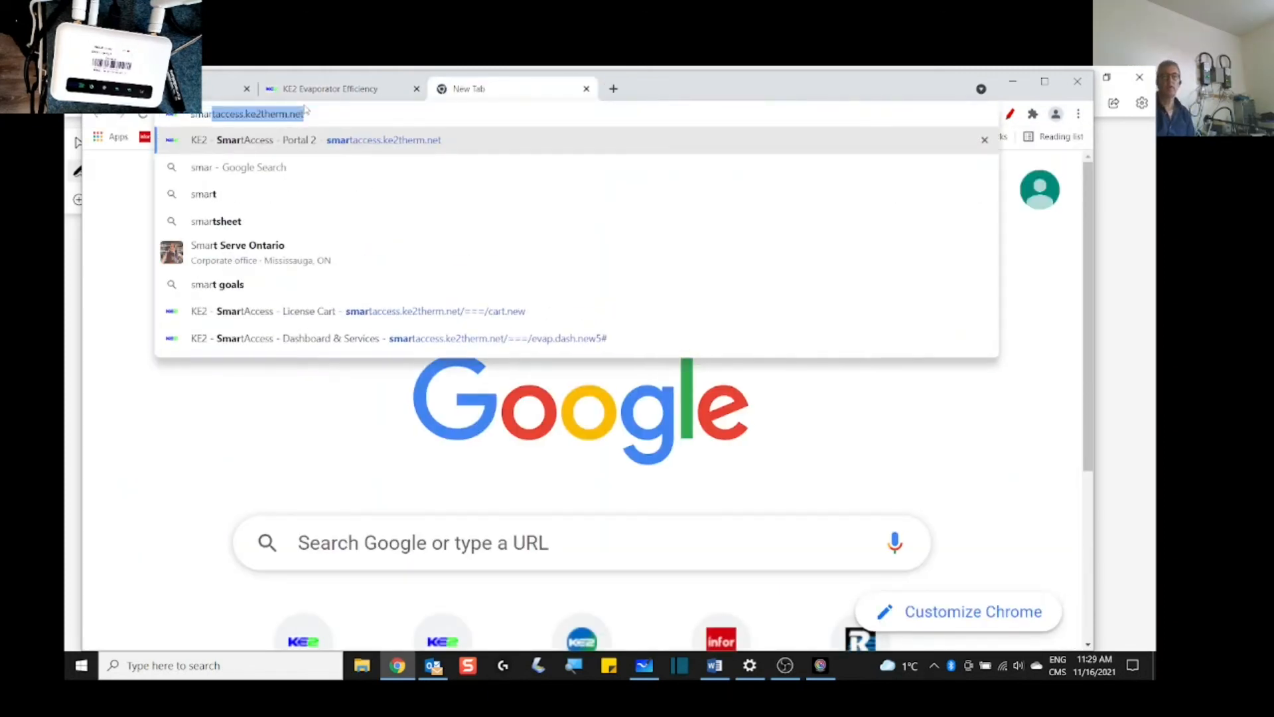
click(362, 142)
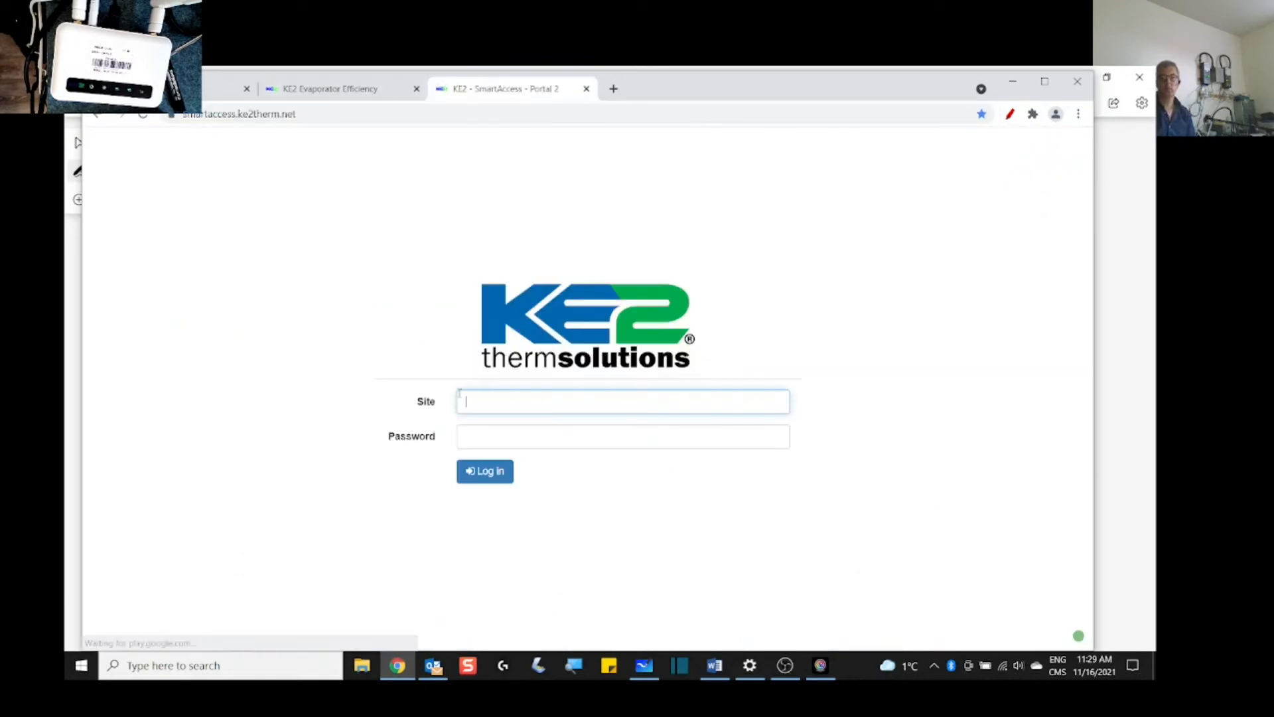
text(Re)
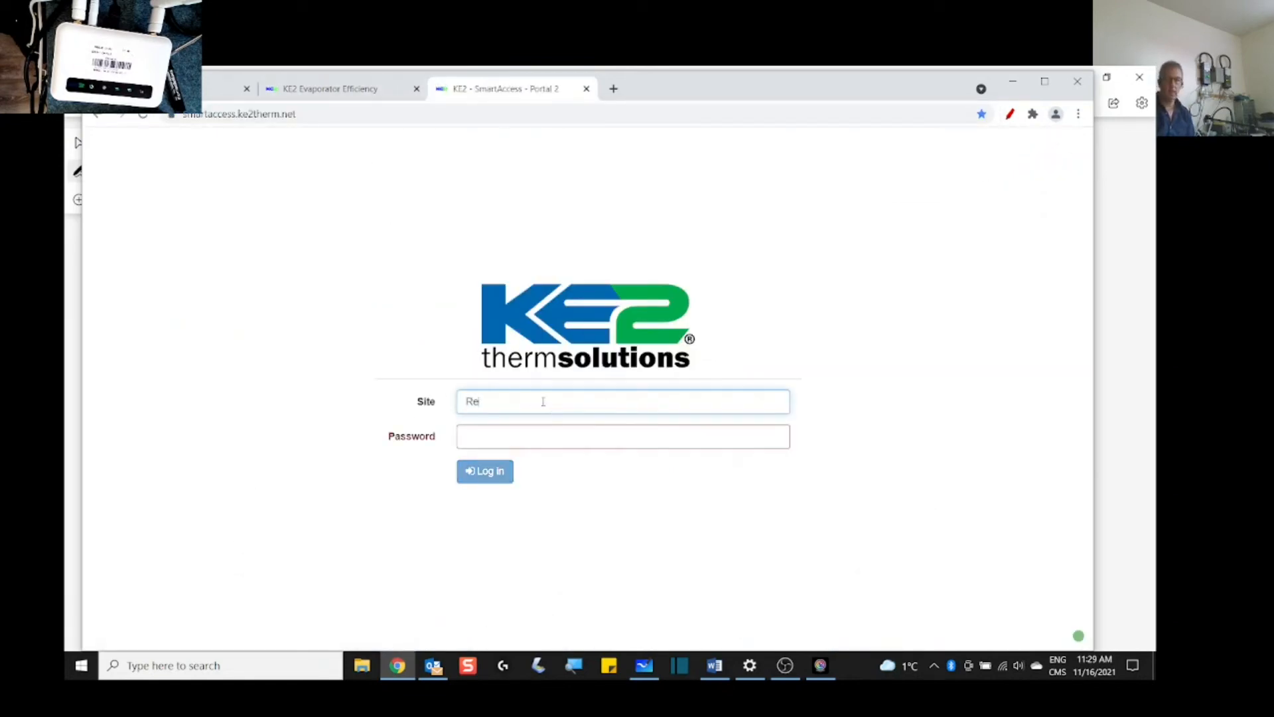
text(staurant)
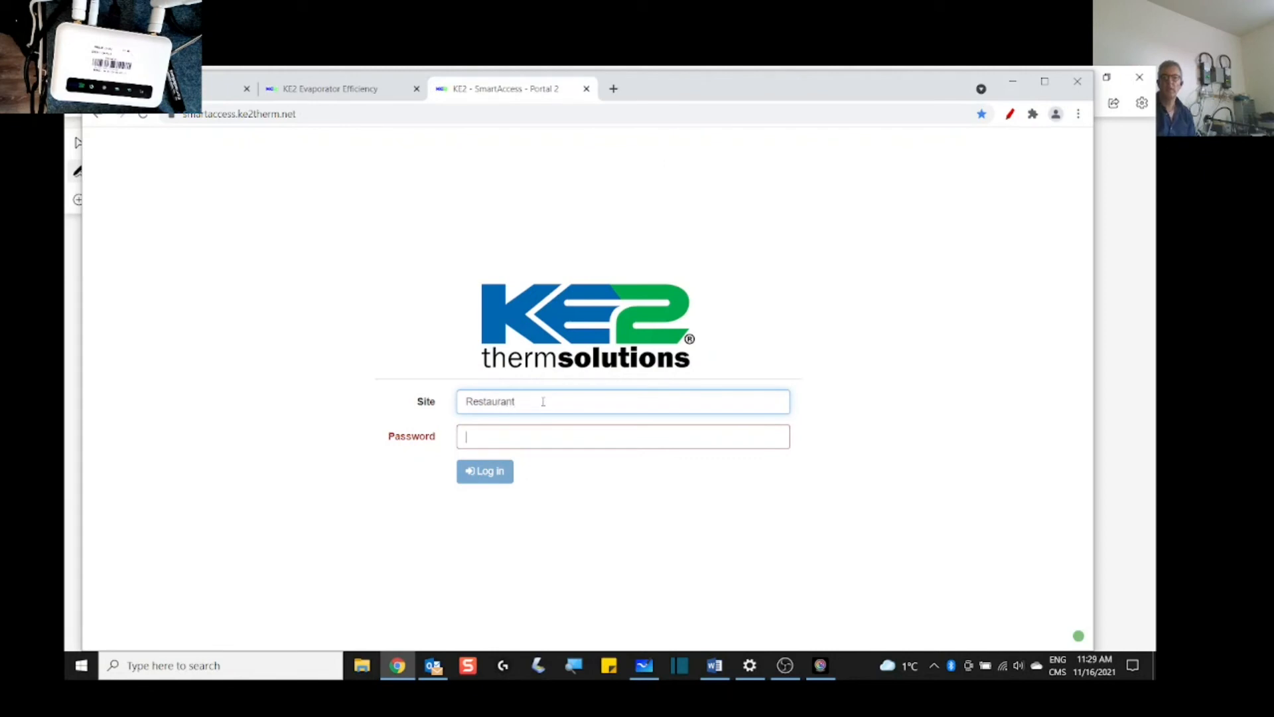
key(Tab)
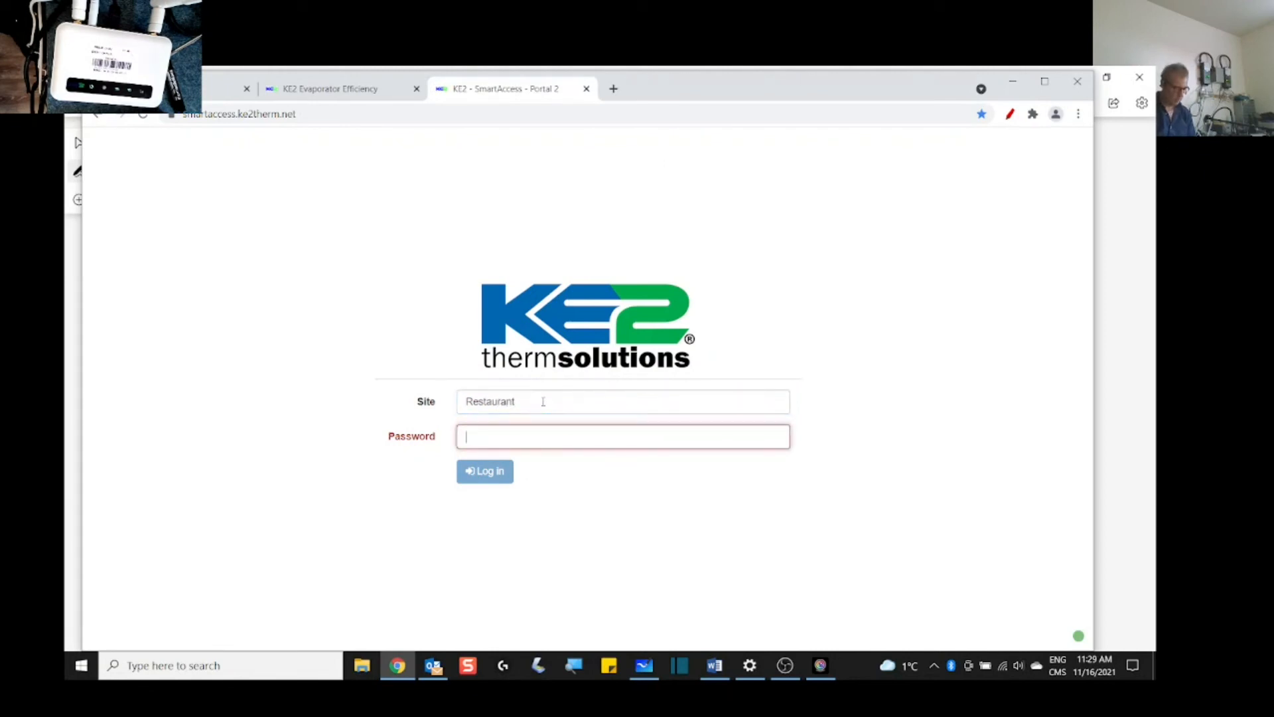
text(•••••)
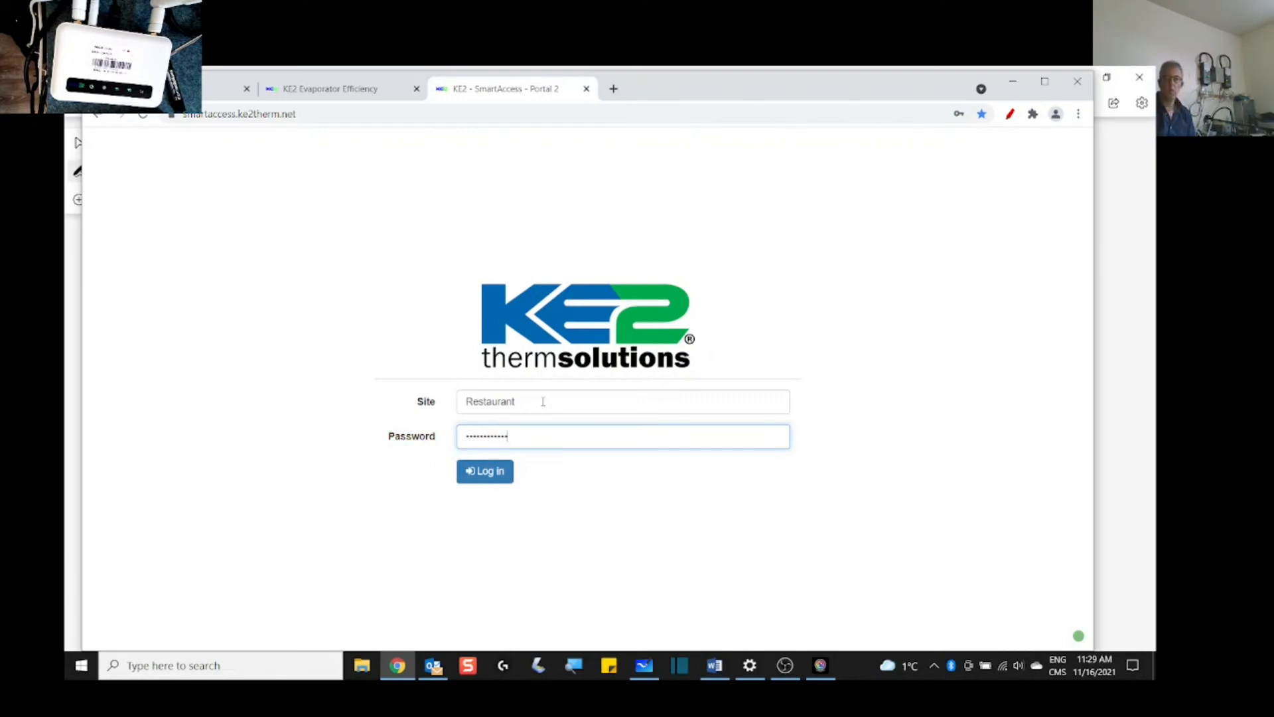
click(488, 472)
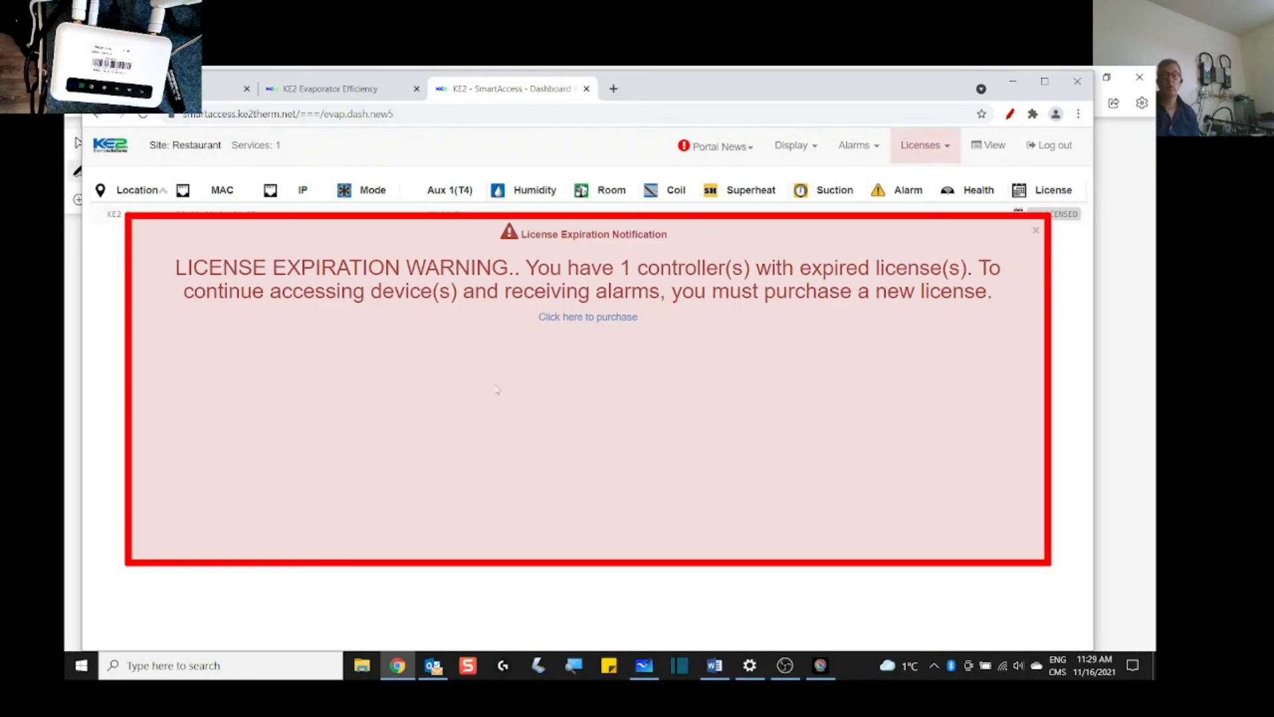
Step: Dismiss the License Expiration warning and open KE2 Evap A's 12-month, $30 license cart
click(1036, 233)
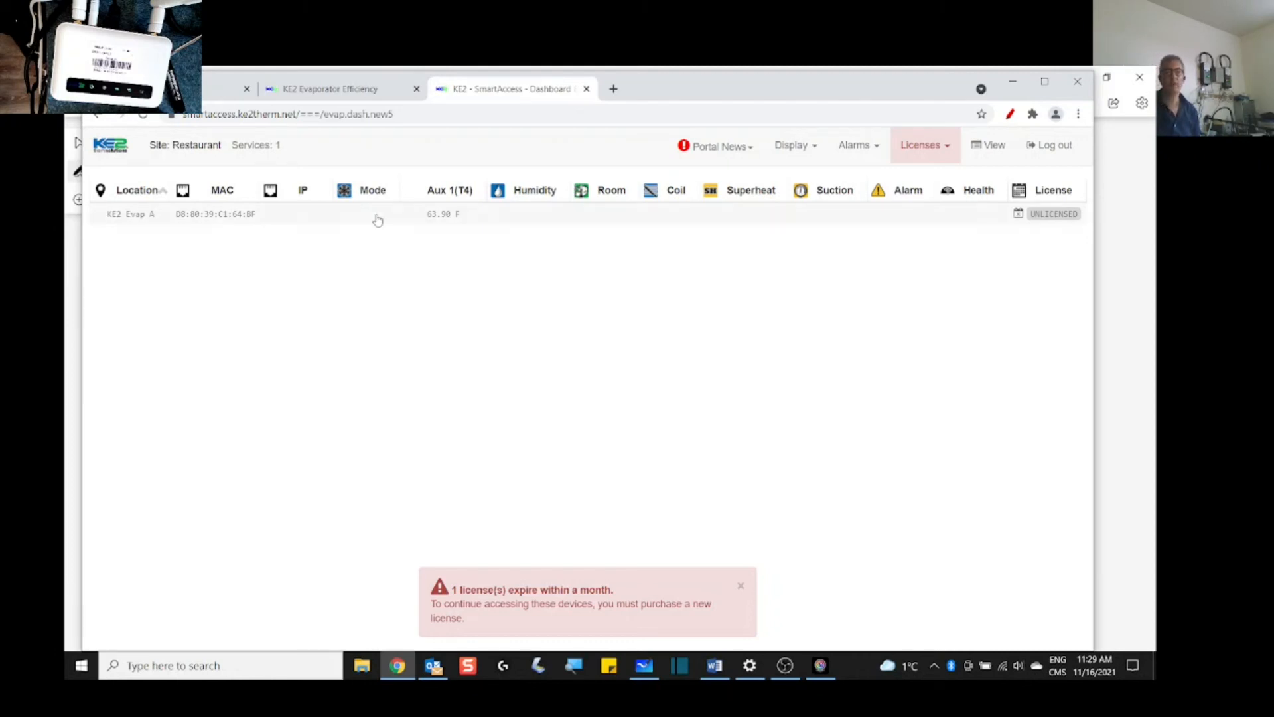
click(213, 216)
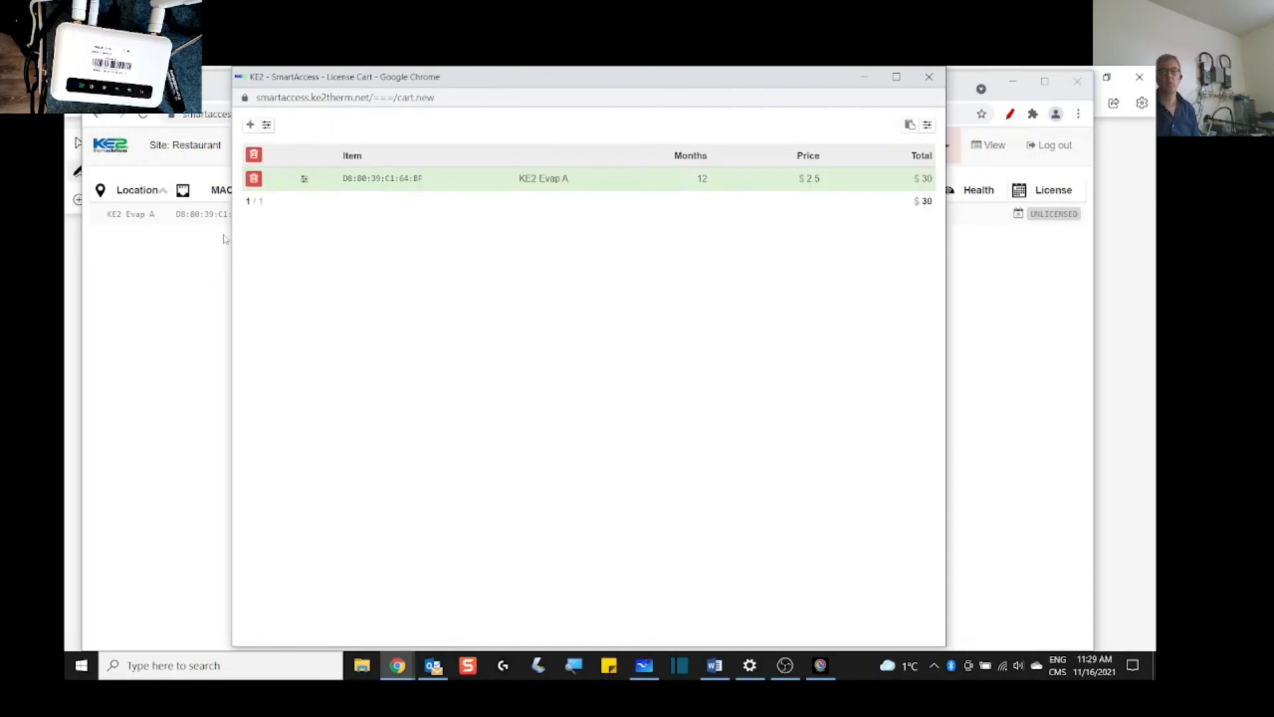
Step: Close the License Cart, leaving KE2 Evap A unlicensed at 63.90 F on the dashboard
click(929, 77)
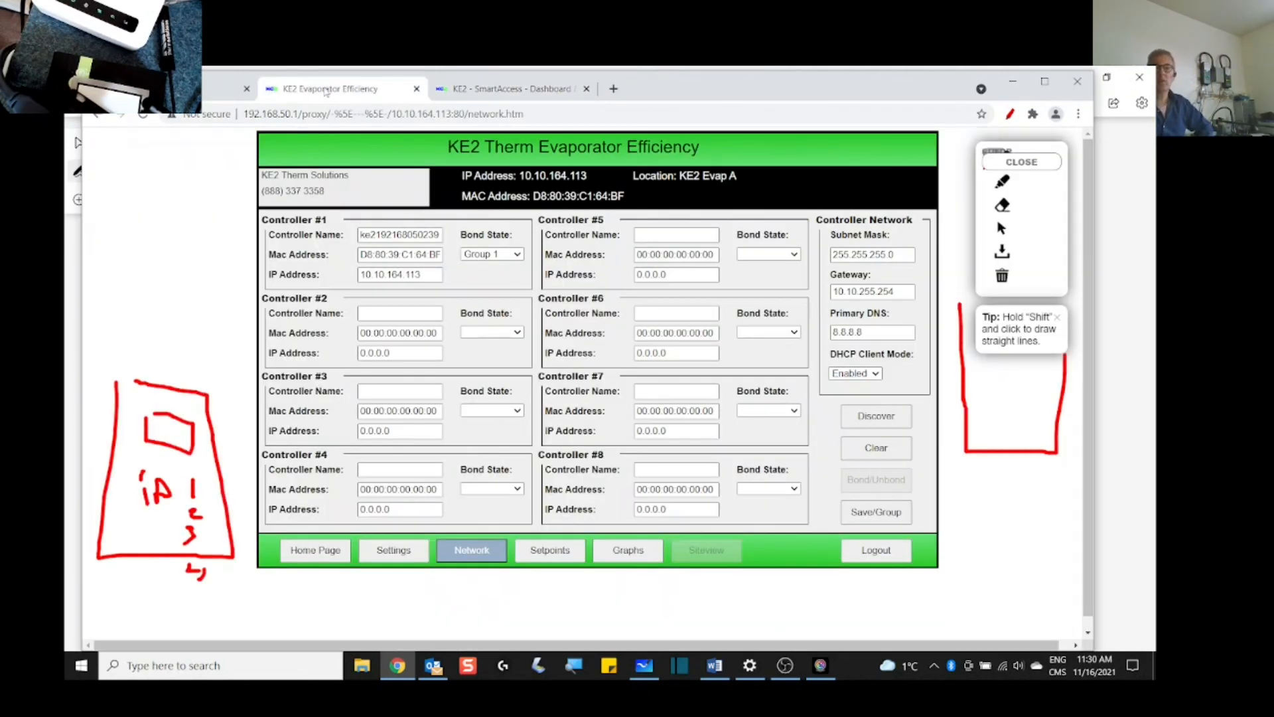
Step: Return to the Management Console list of KE2 Evap A and three WiFi Sensors, via its local dashboard
click(323, 87)
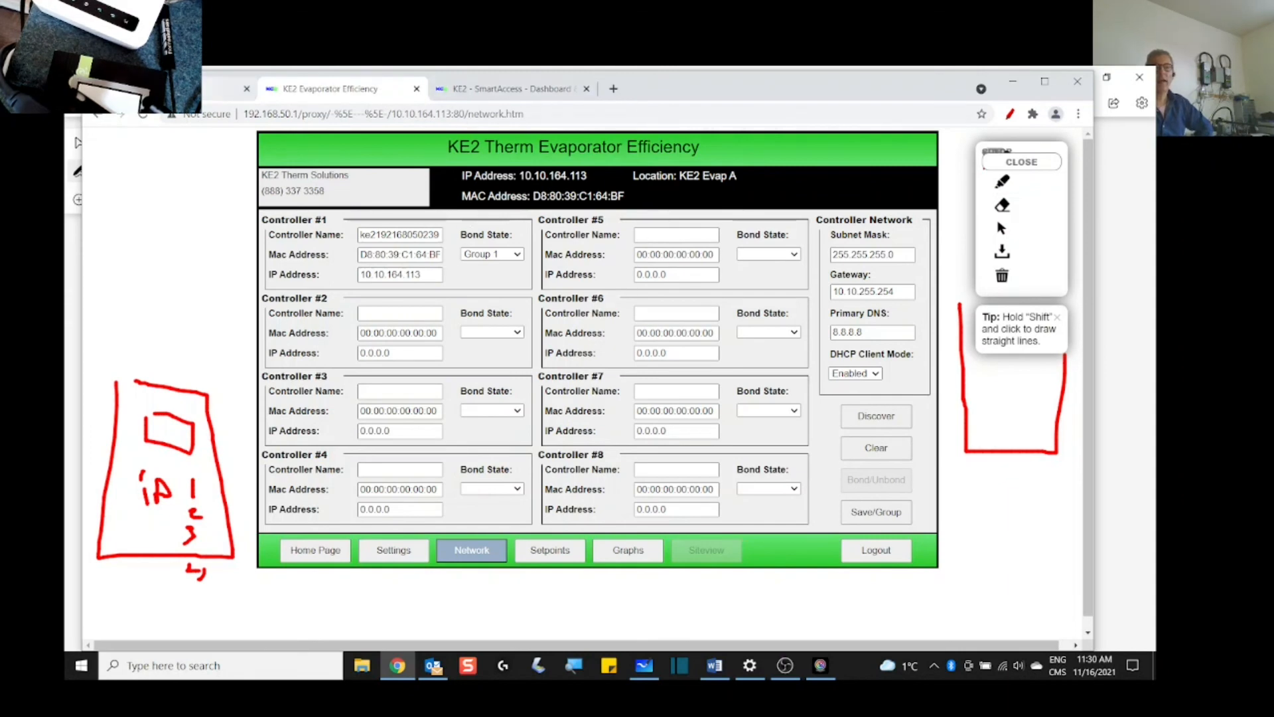
click(222, 88)
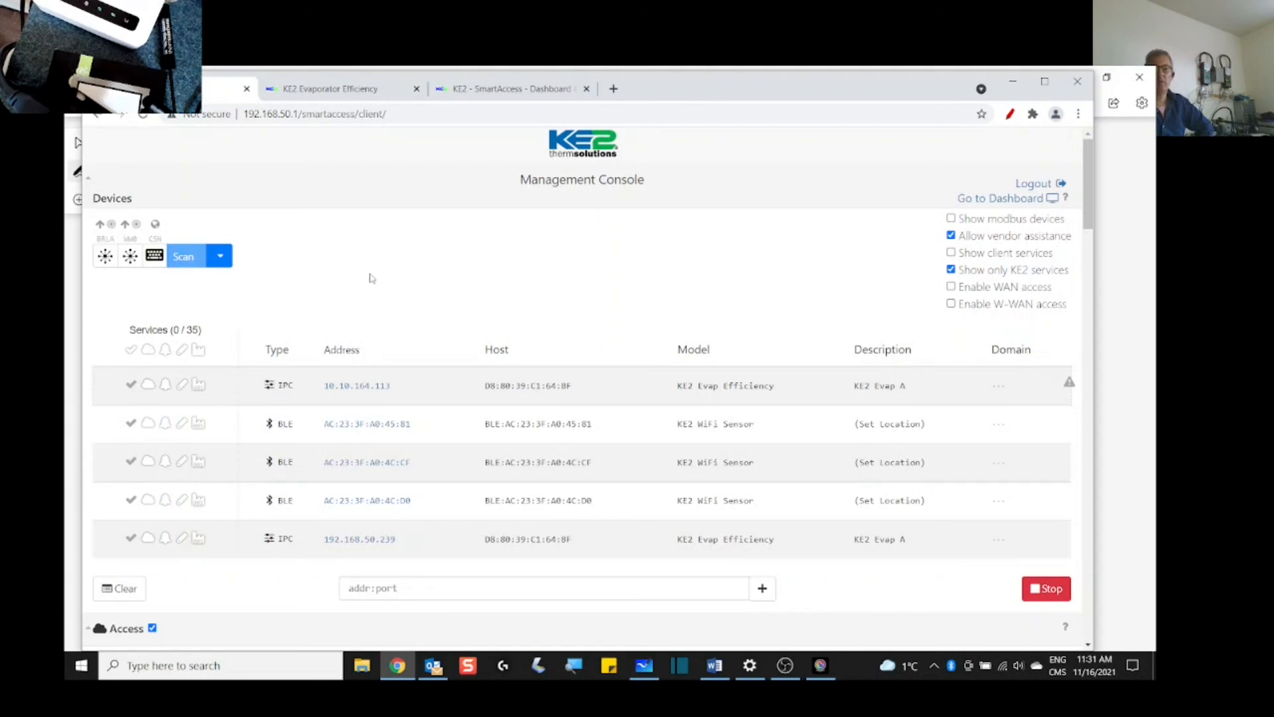
scroll(419, 306, down, 1)
scroll(421, 305, up, 1)
click(1026, 200)
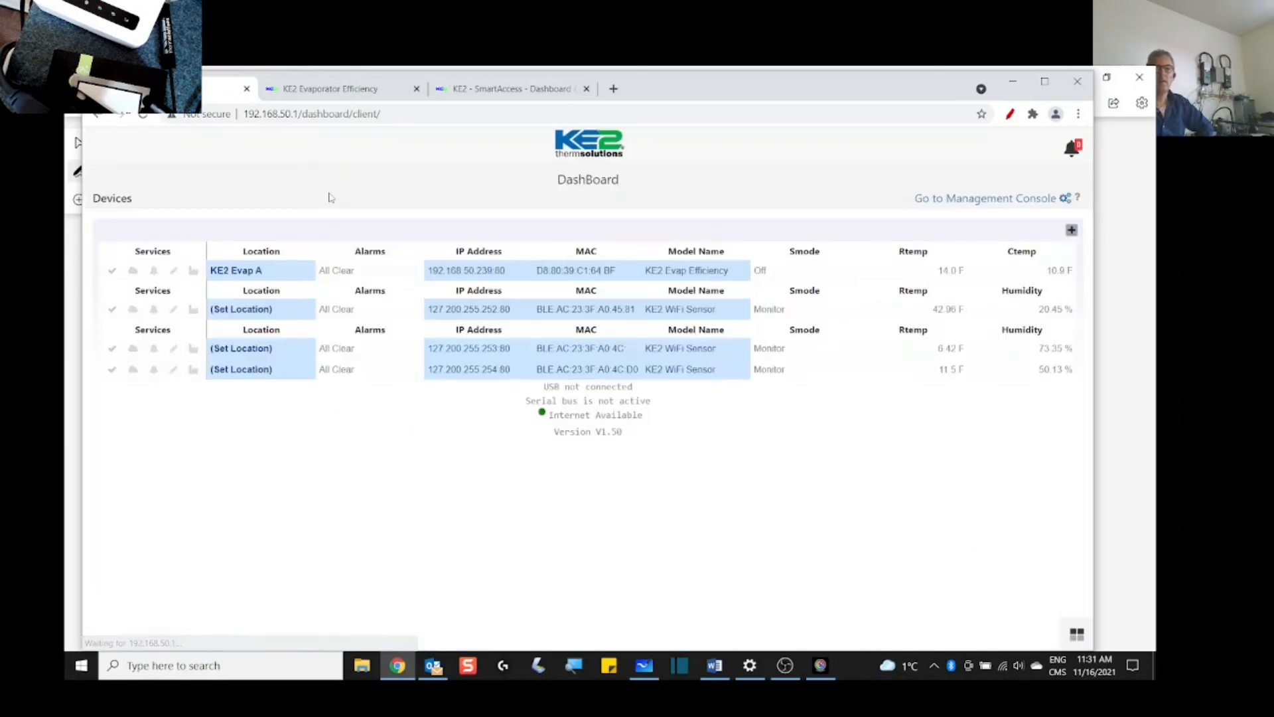
click(963, 199)
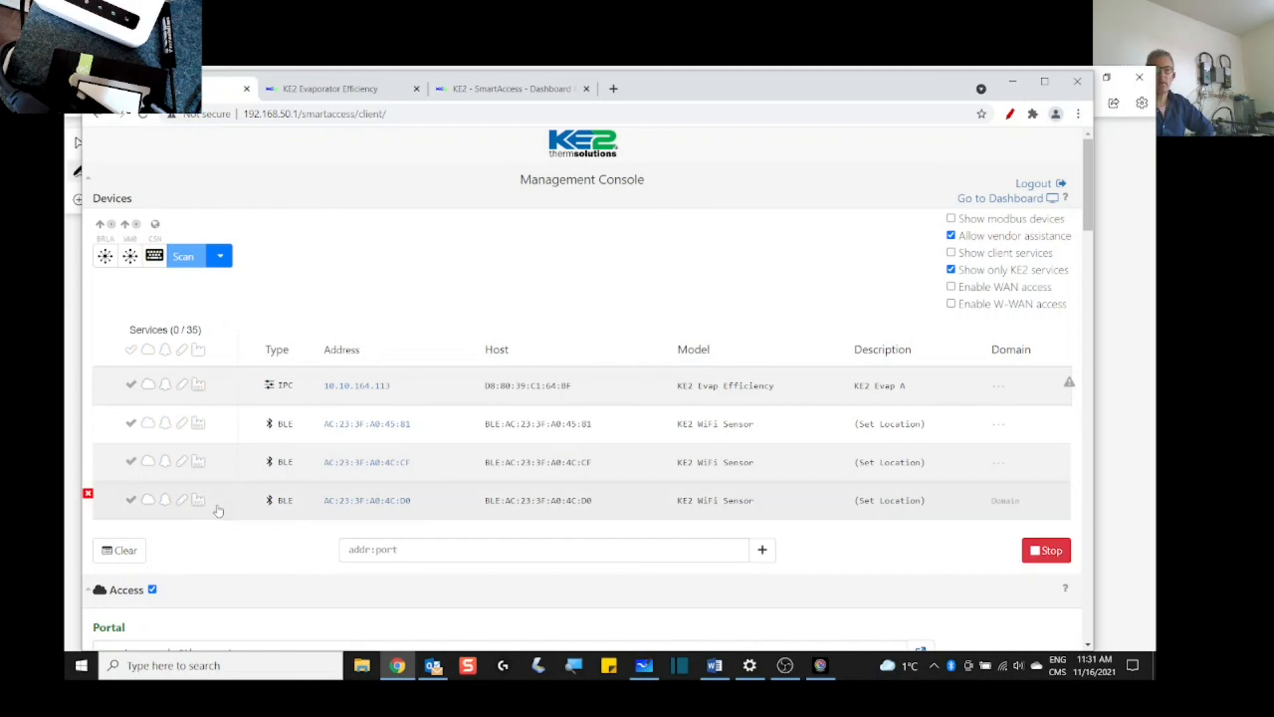
Step: Clear the discovered devices list, stop the running scan, and rescan for devices
click(115, 553)
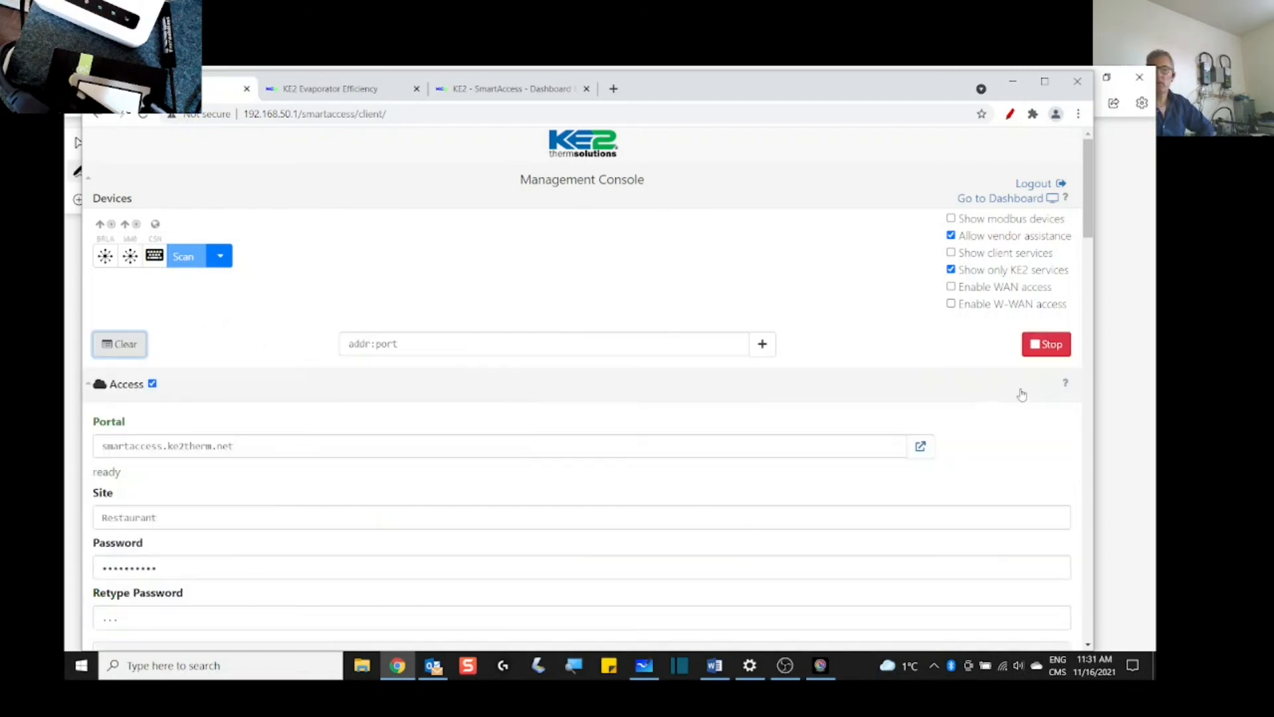
click(1046, 341)
click(174, 258)
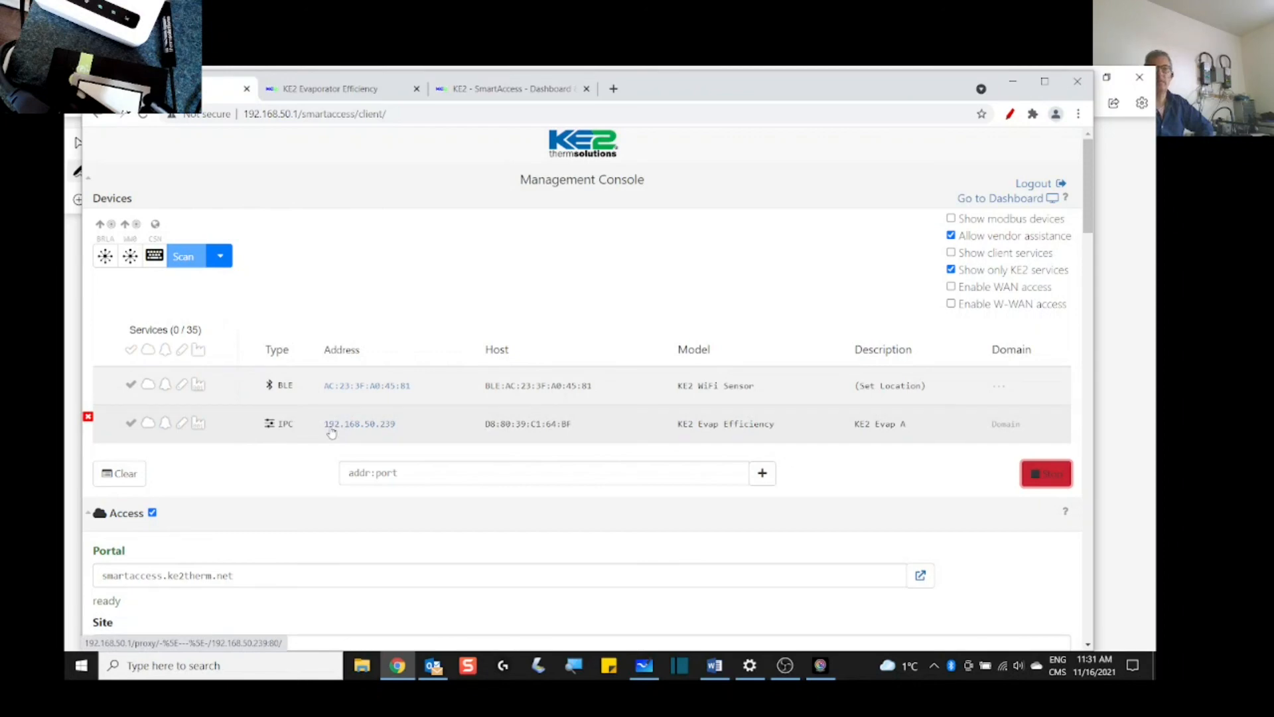
Step: Review the controller's network settings, then view the Restaurant portal dashboard listing KE2 Evap A
click(354, 89)
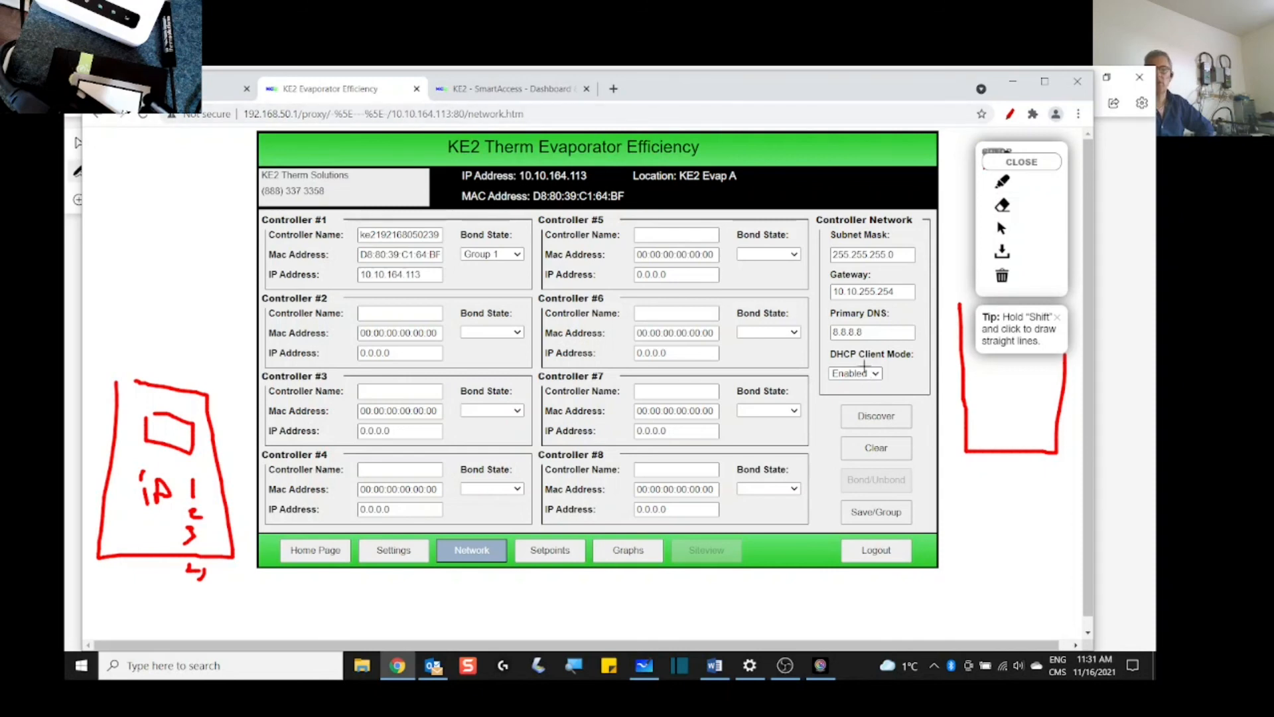
click(217, 90)
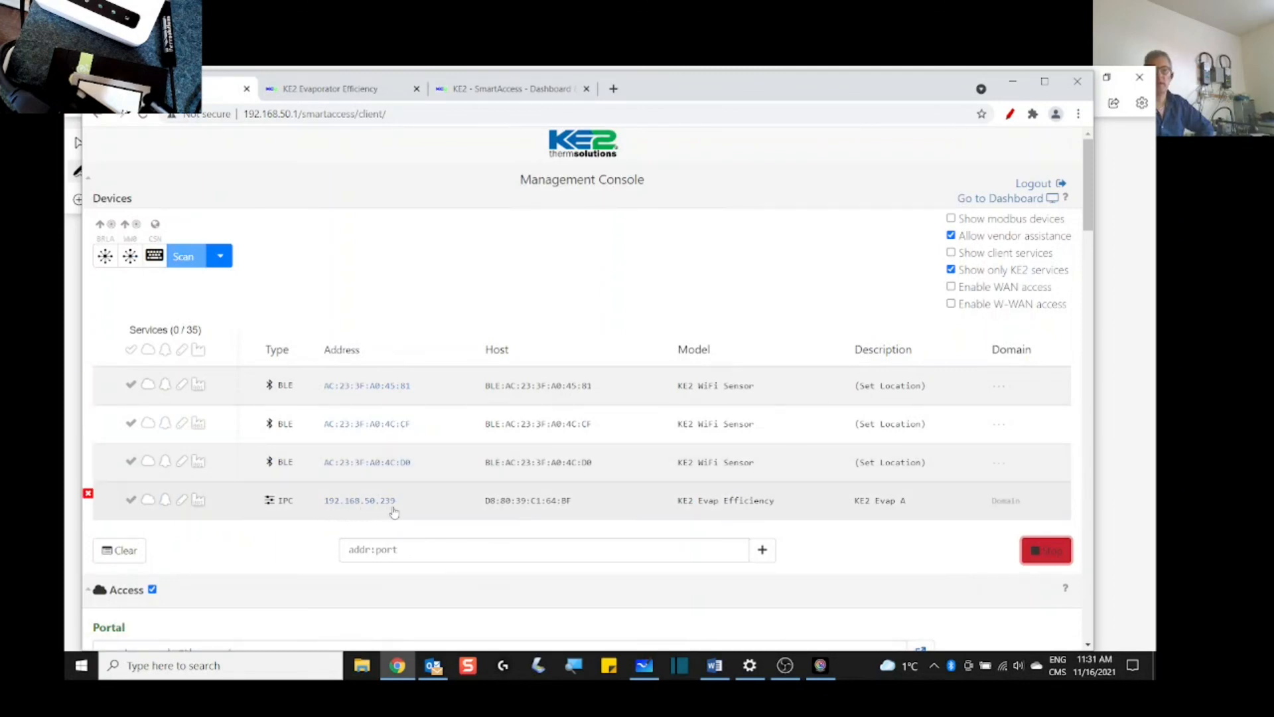
click(489, 91)
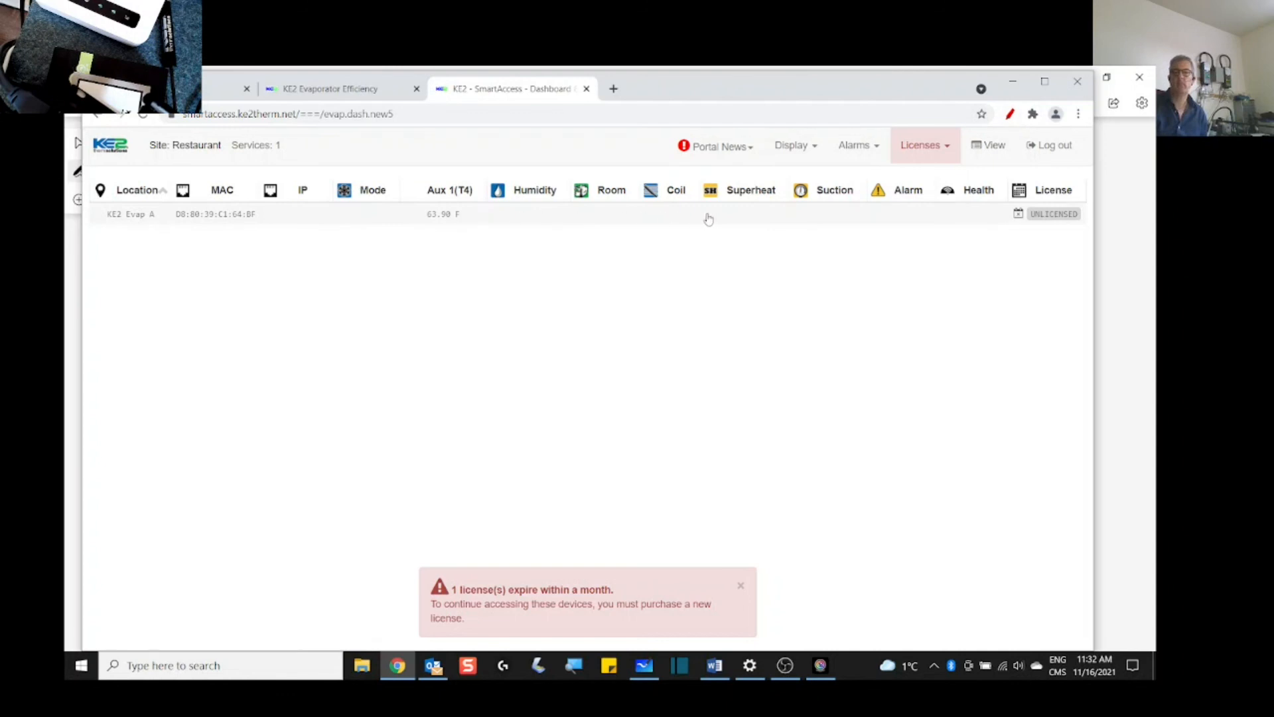
Step: Check the Alarms Send Emails To recipient fields, which are still empty
click(868, 148)
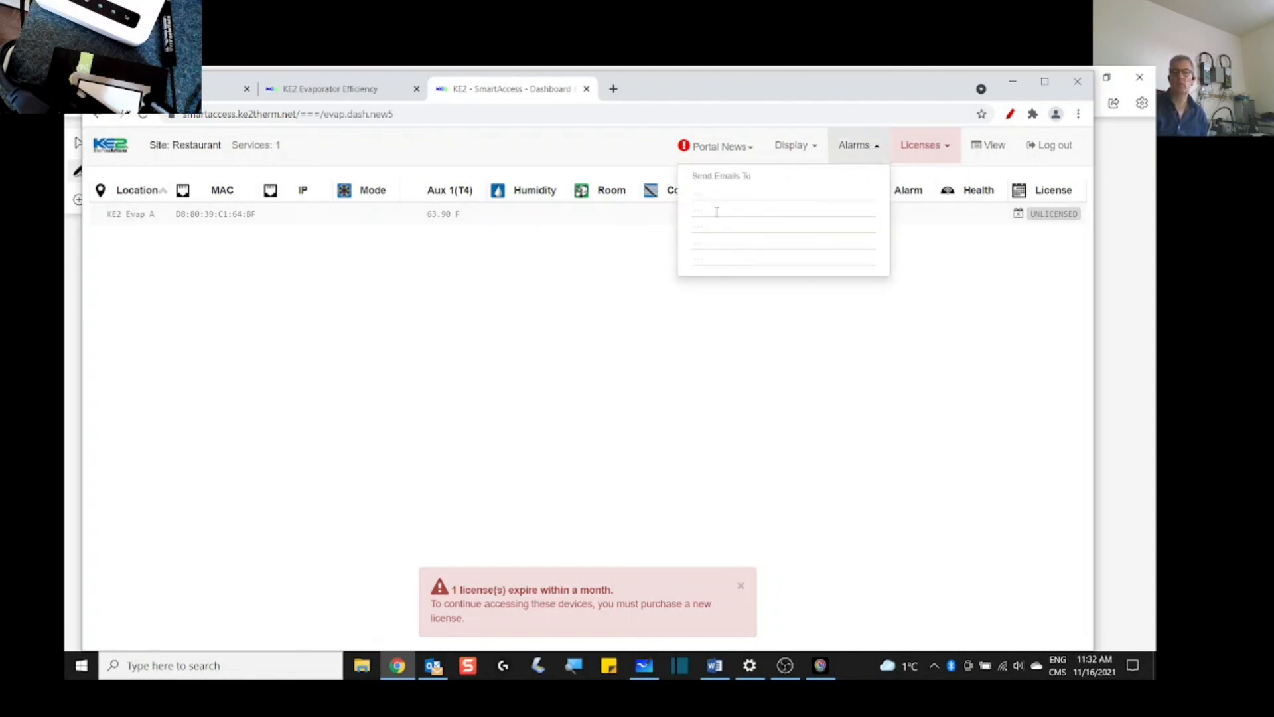
click(709, 197)
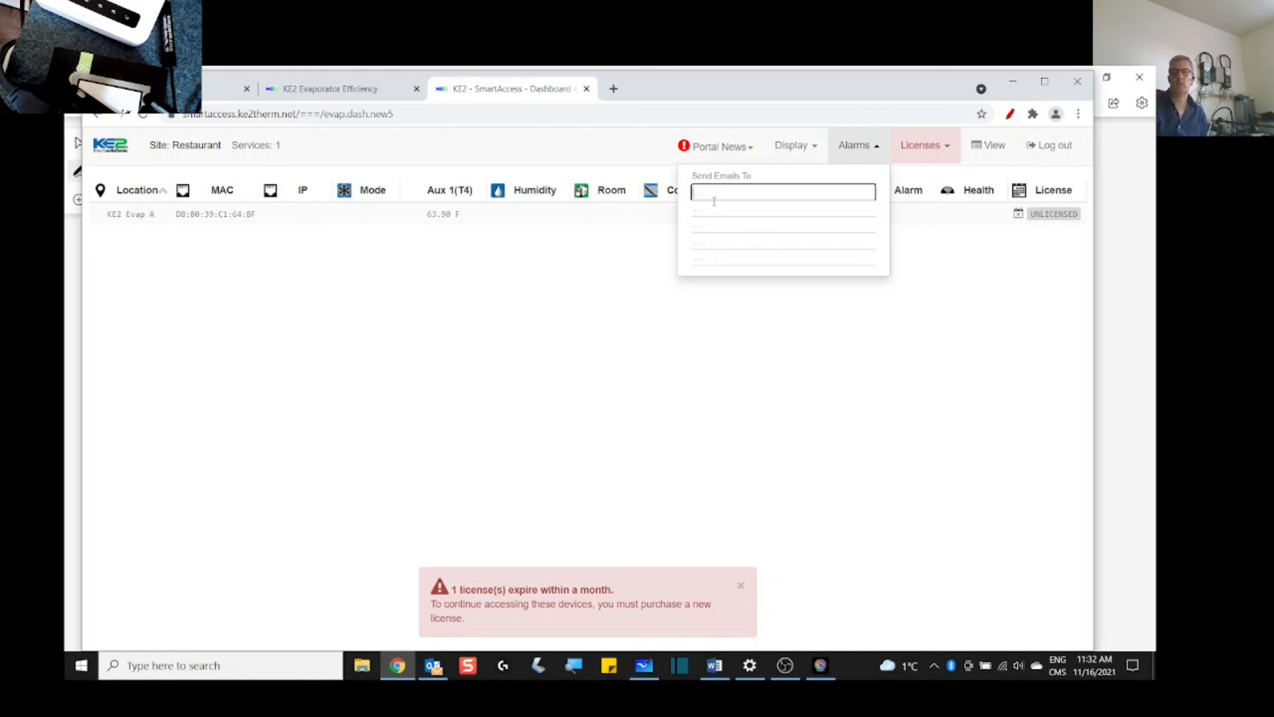
click(707, 208)
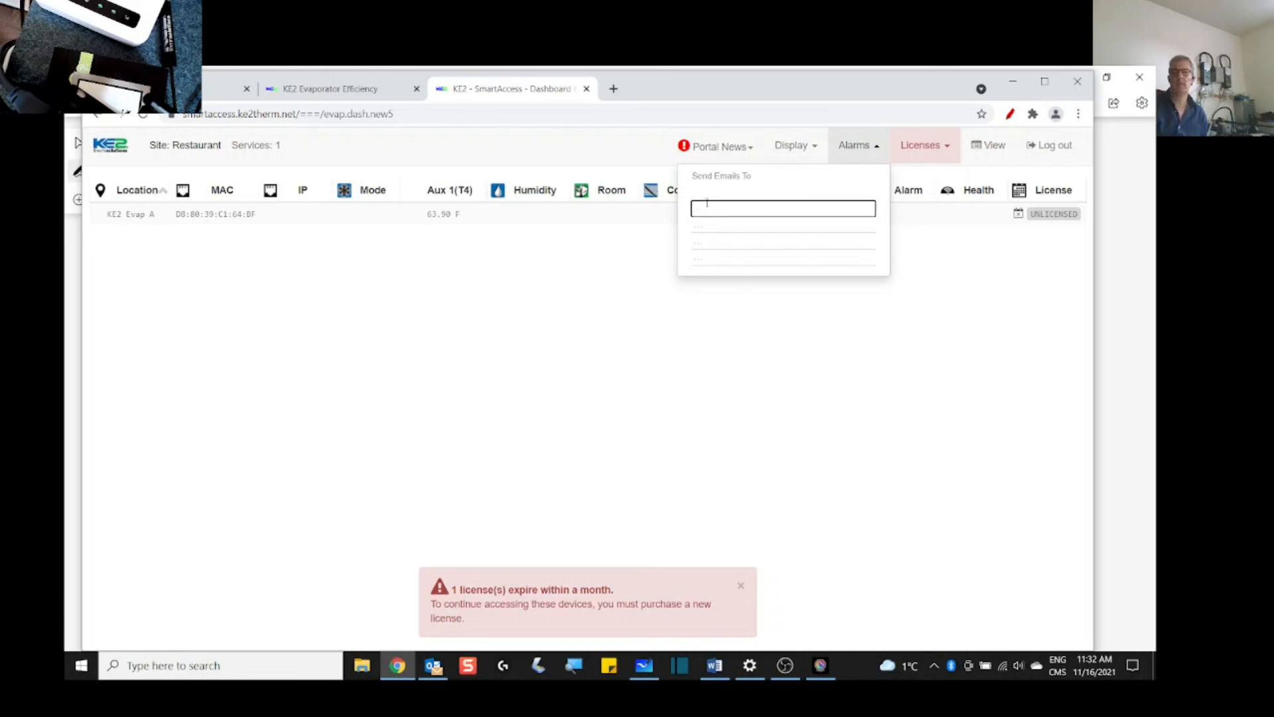
click(699, 194)
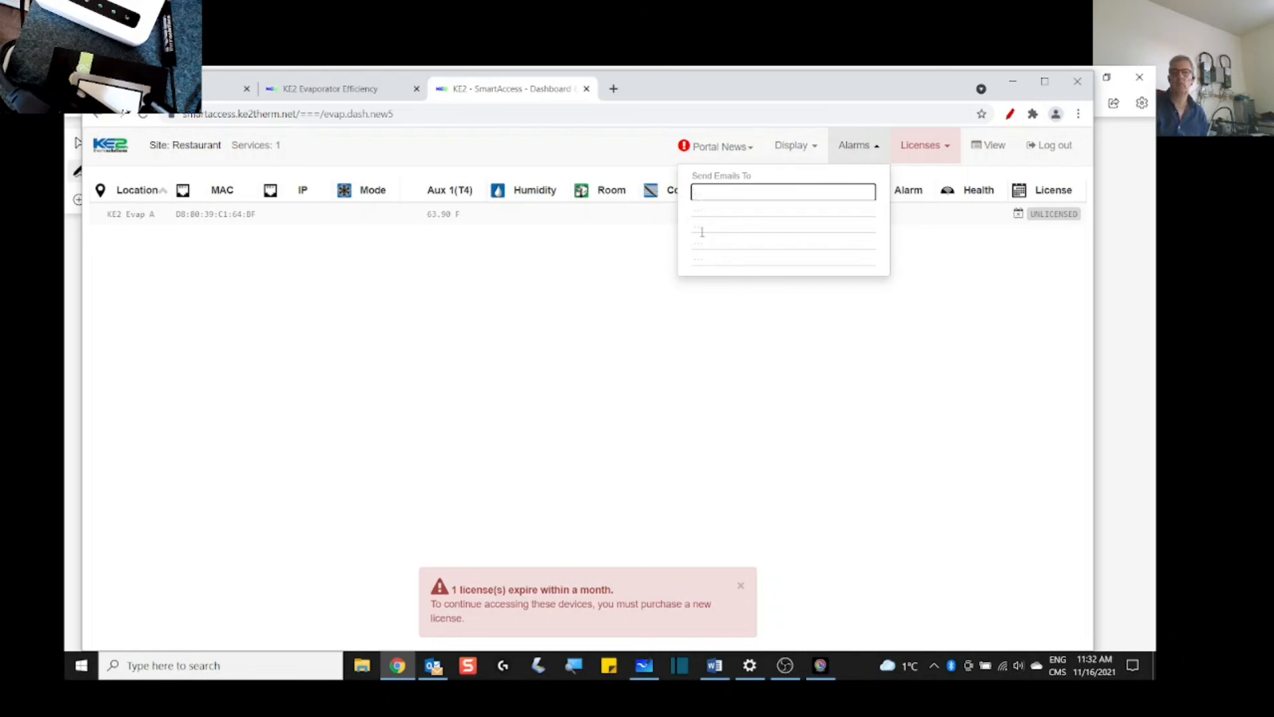
click(701, 210)
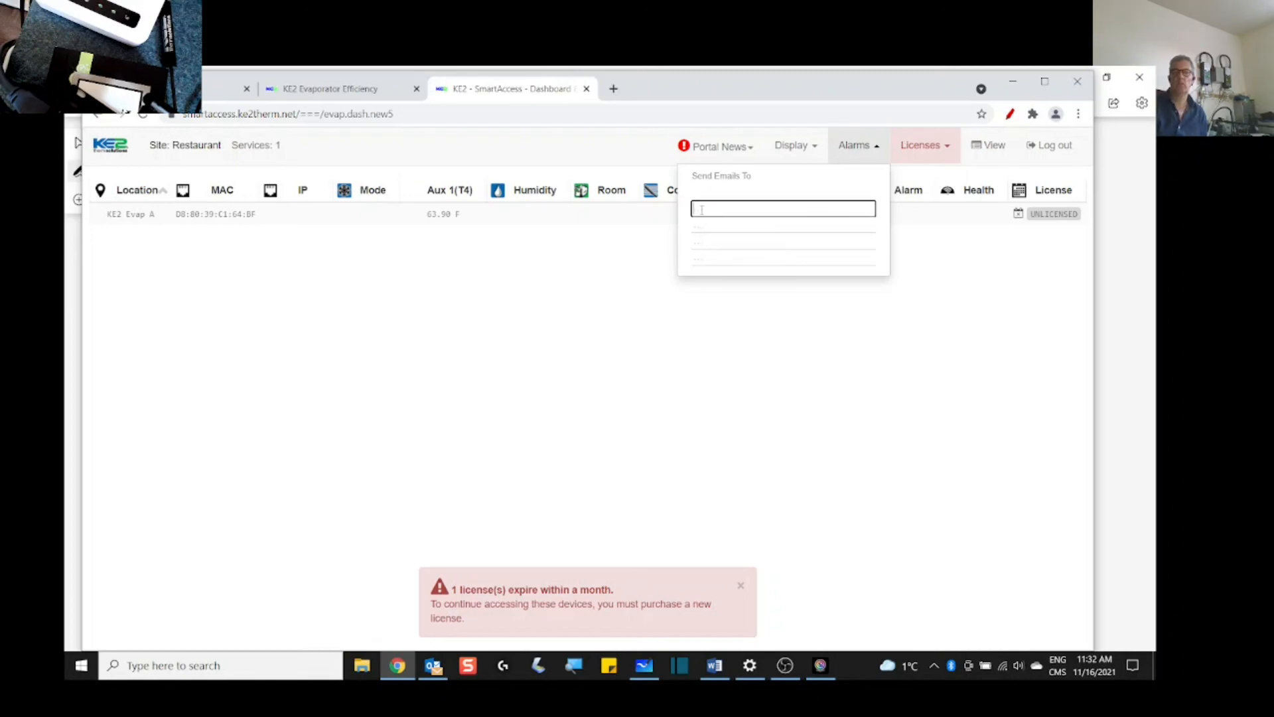
Step: Close the Alarms list and bring the whiteboard's router network diagram back on screen
click(511, 326)
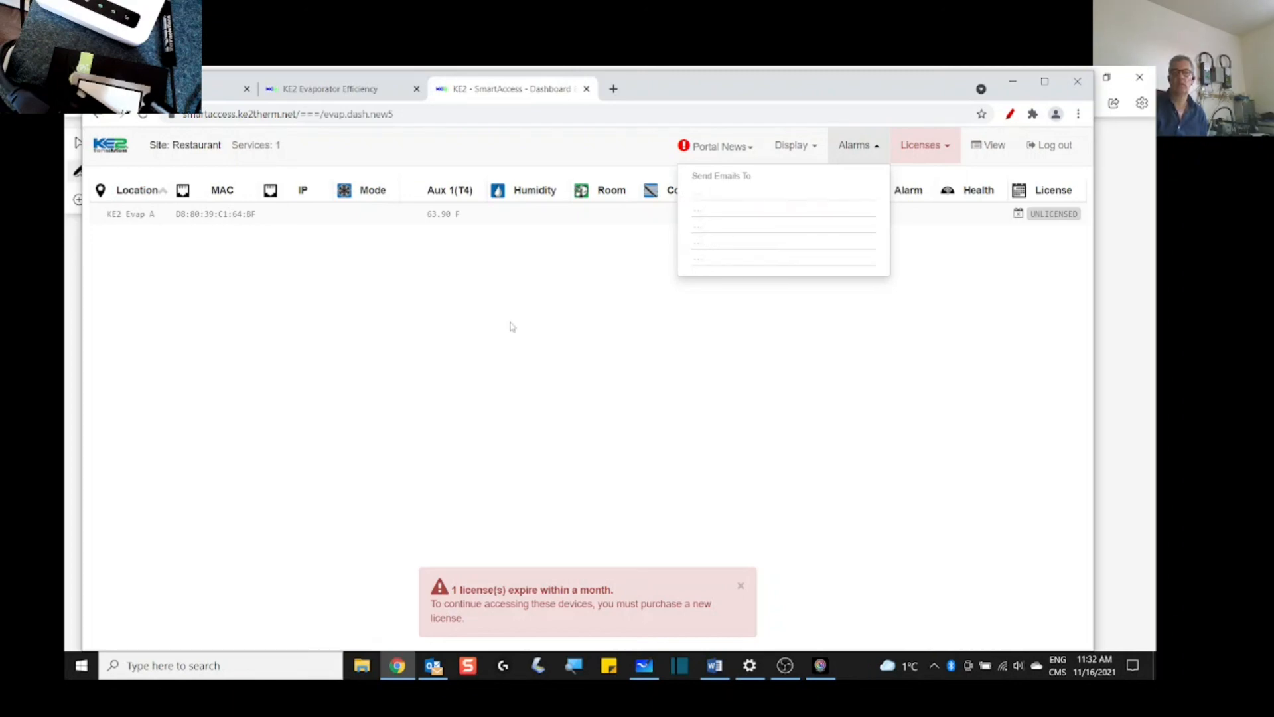
click(859, 148)
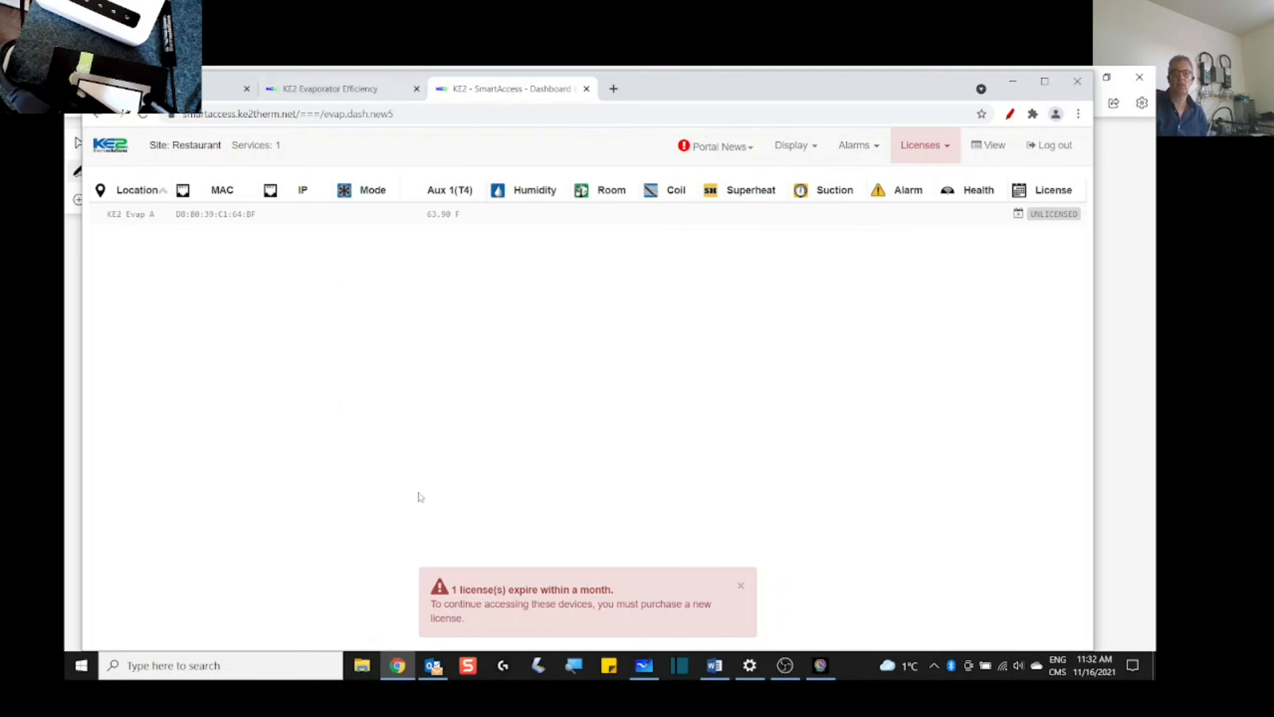
click(647, 673)
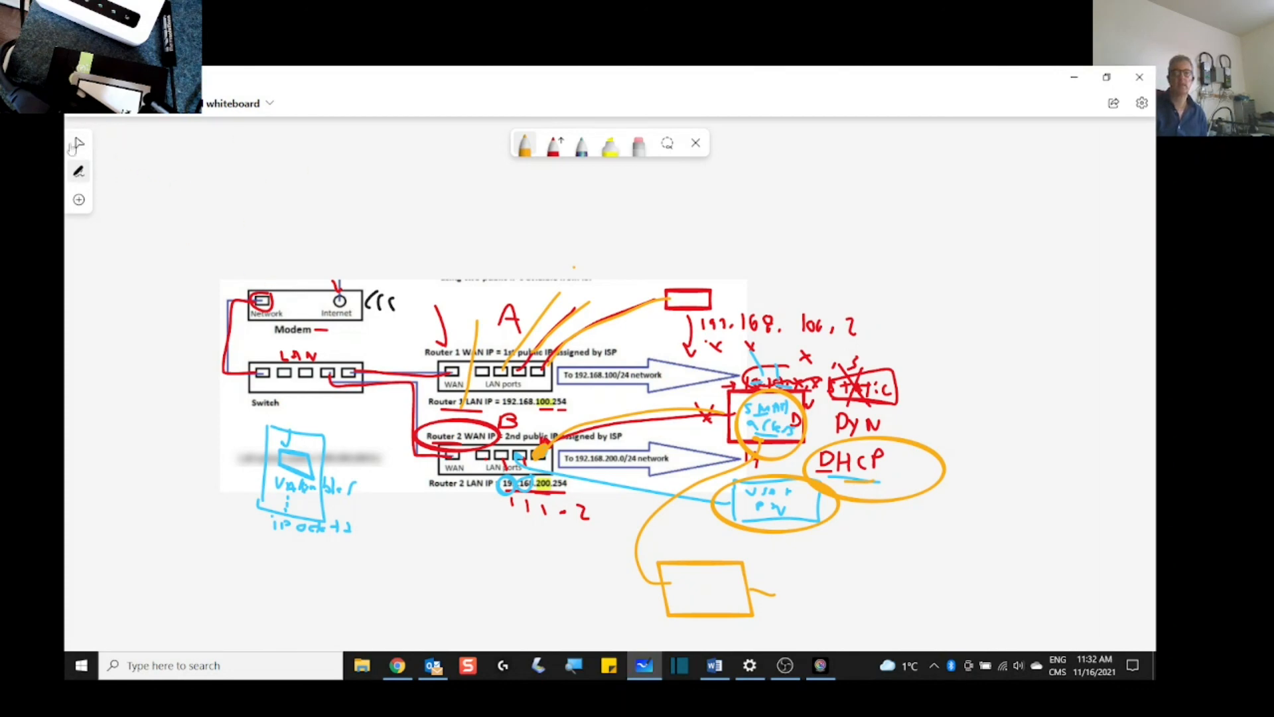
Step: Return to My Whiteboards and open the 311: SmartAccess board edited at 11:07 AM
click(79, 108)
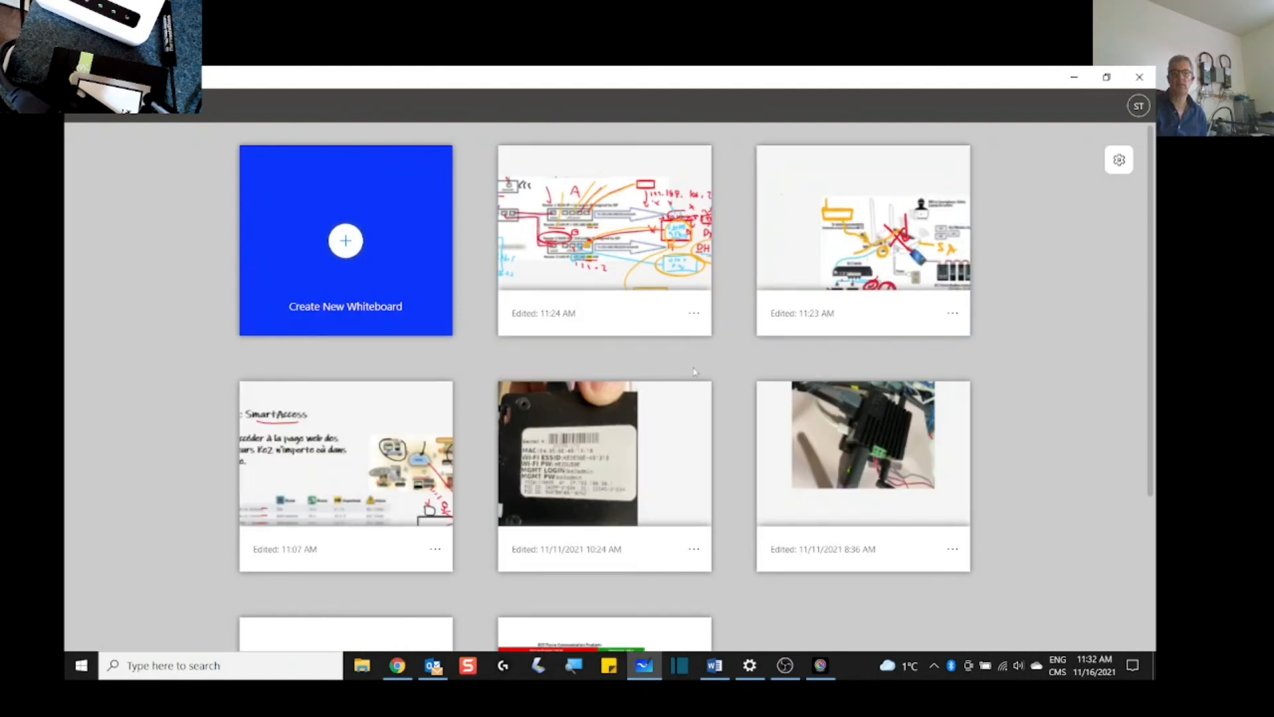
click(352, 473)
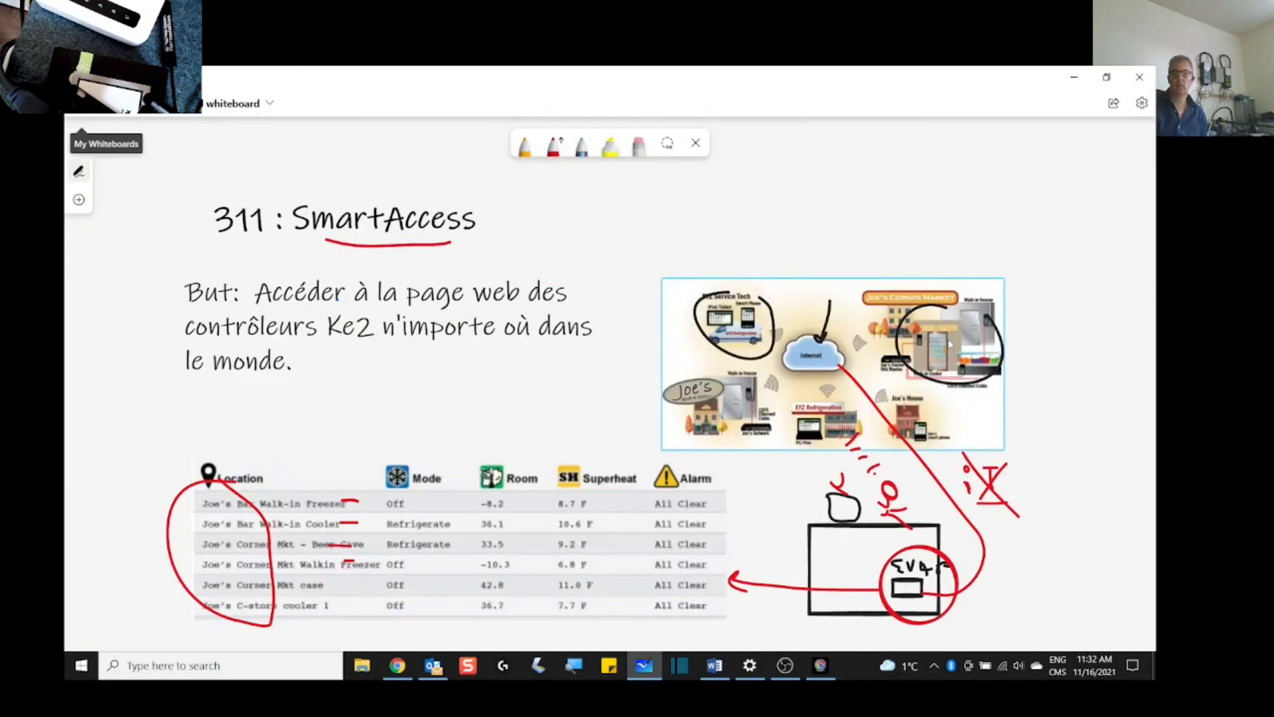
scroll(1043, 375, down, 1)
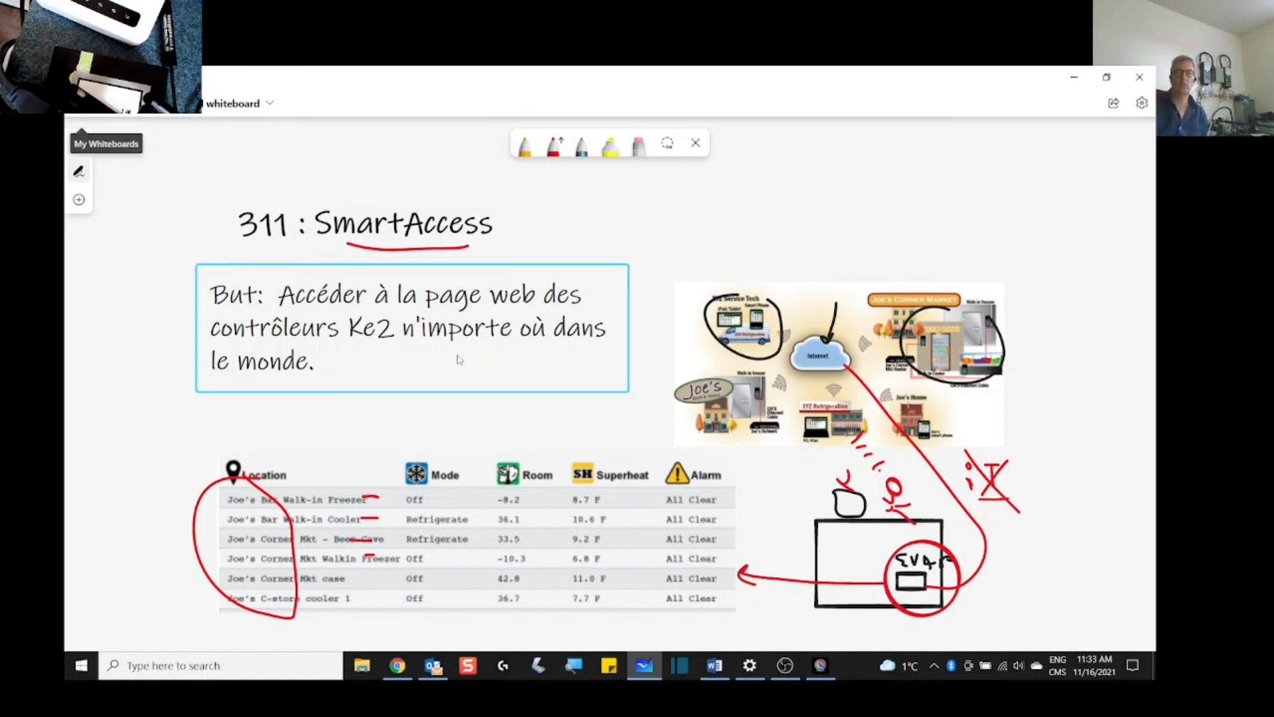
click(397, 535)
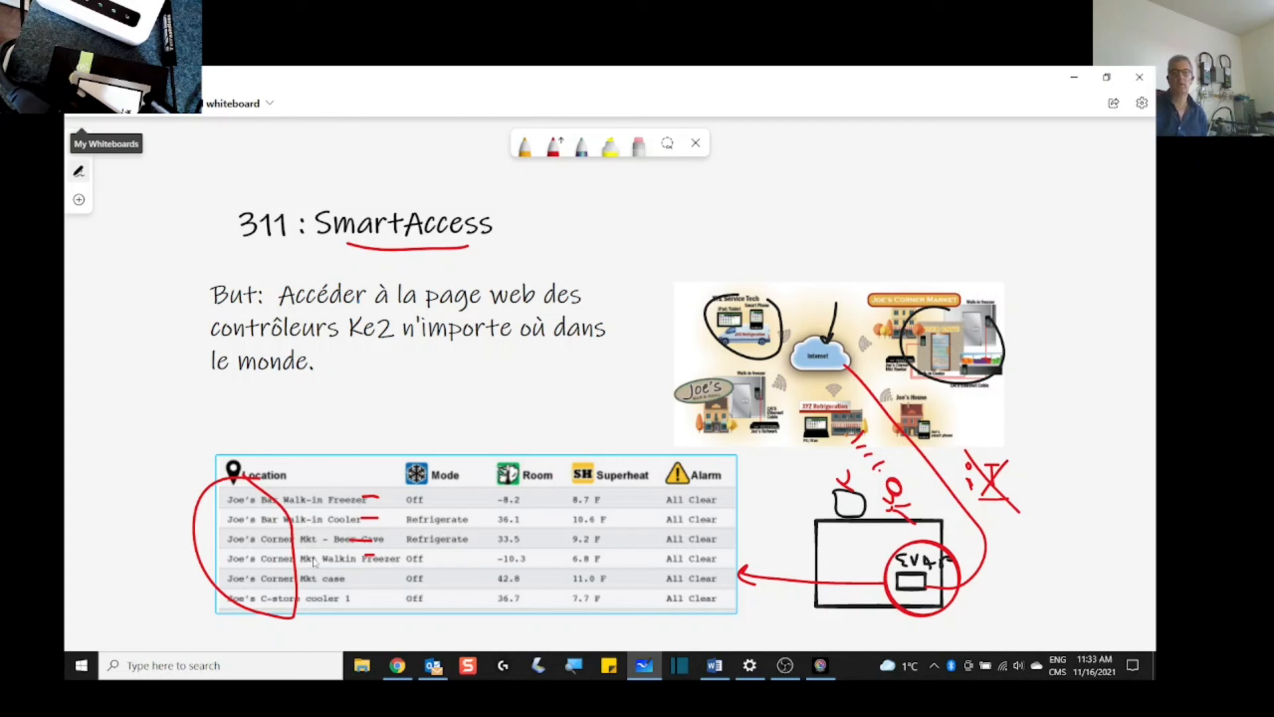
click(290, 549)
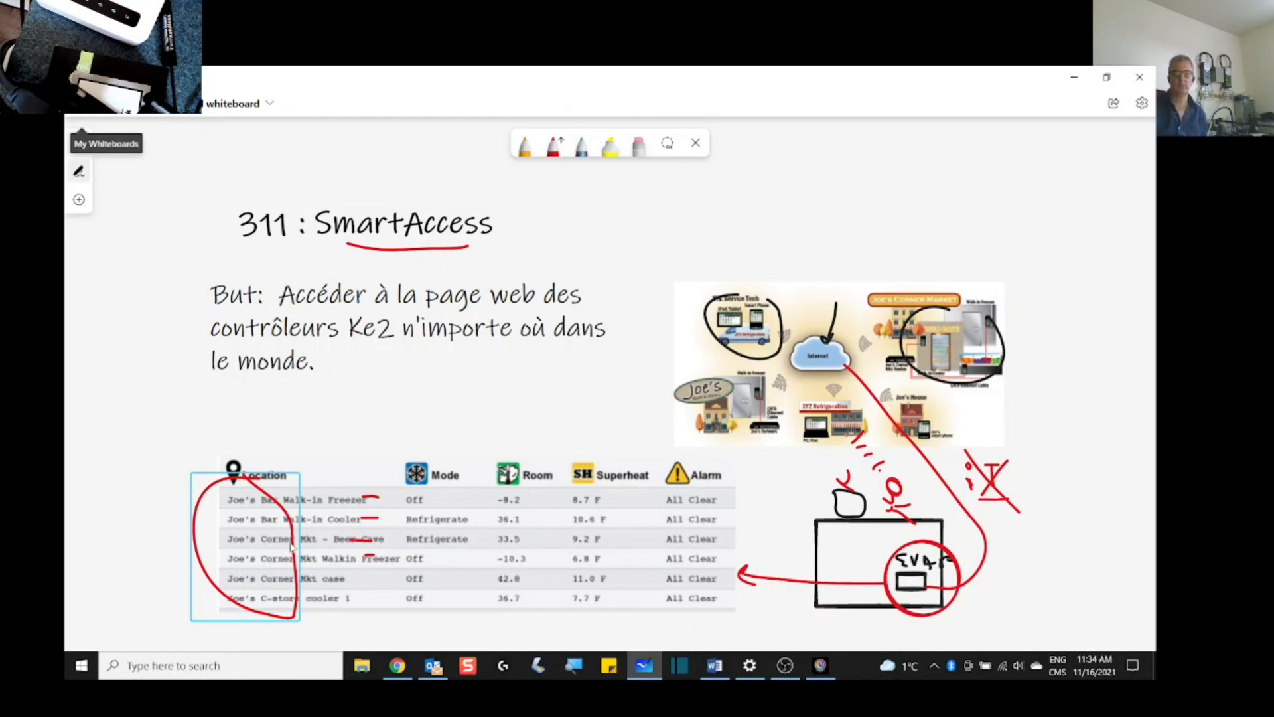
click(292, 546)
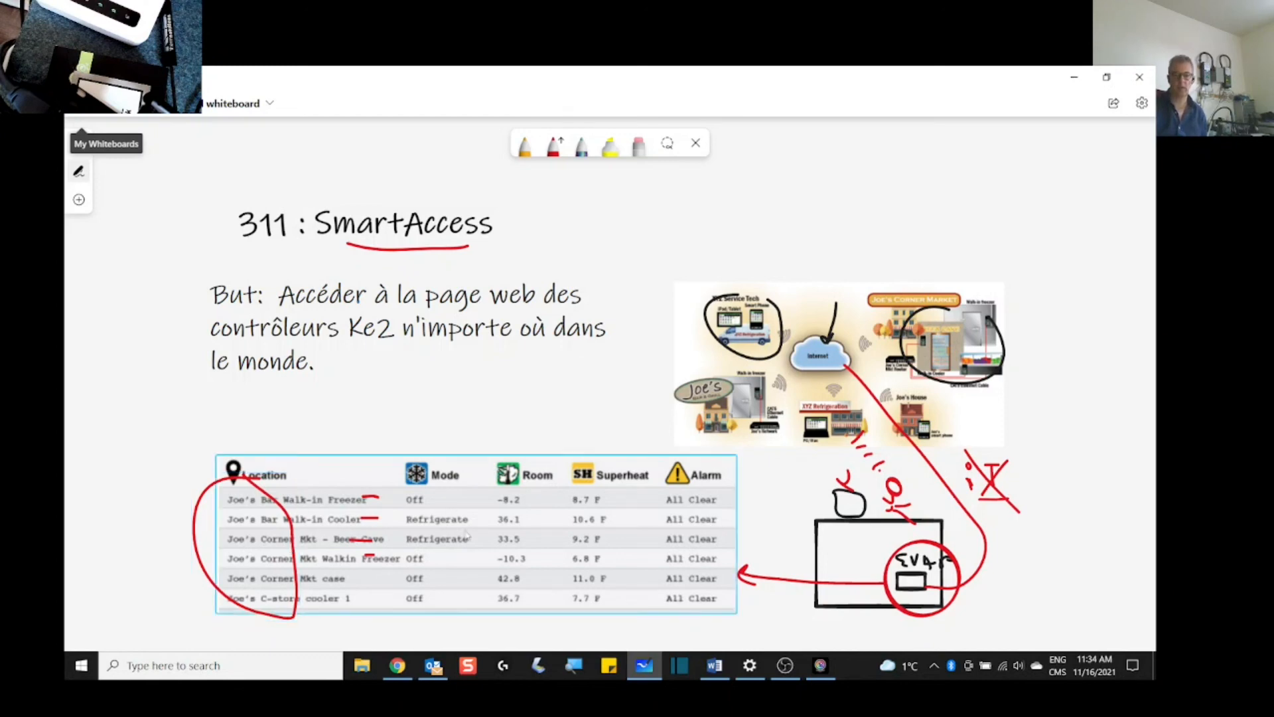
click(435, 356)
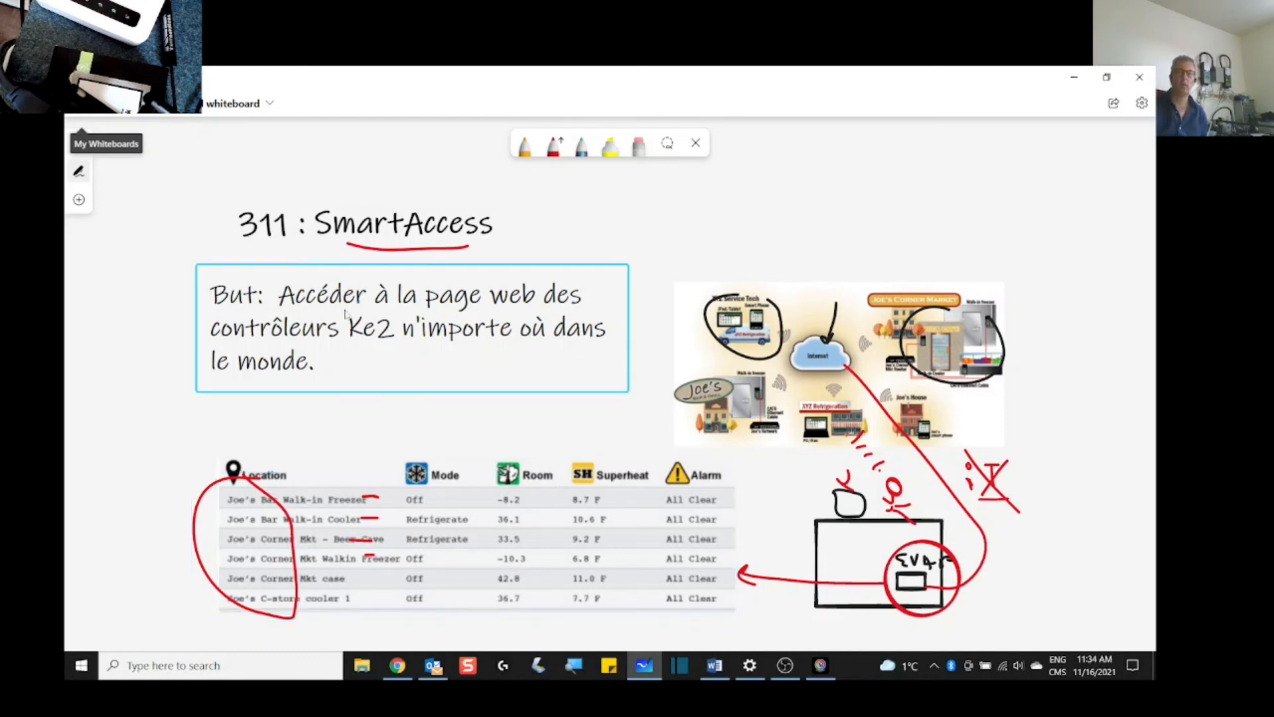
click(292, 293)
click(147, 286)
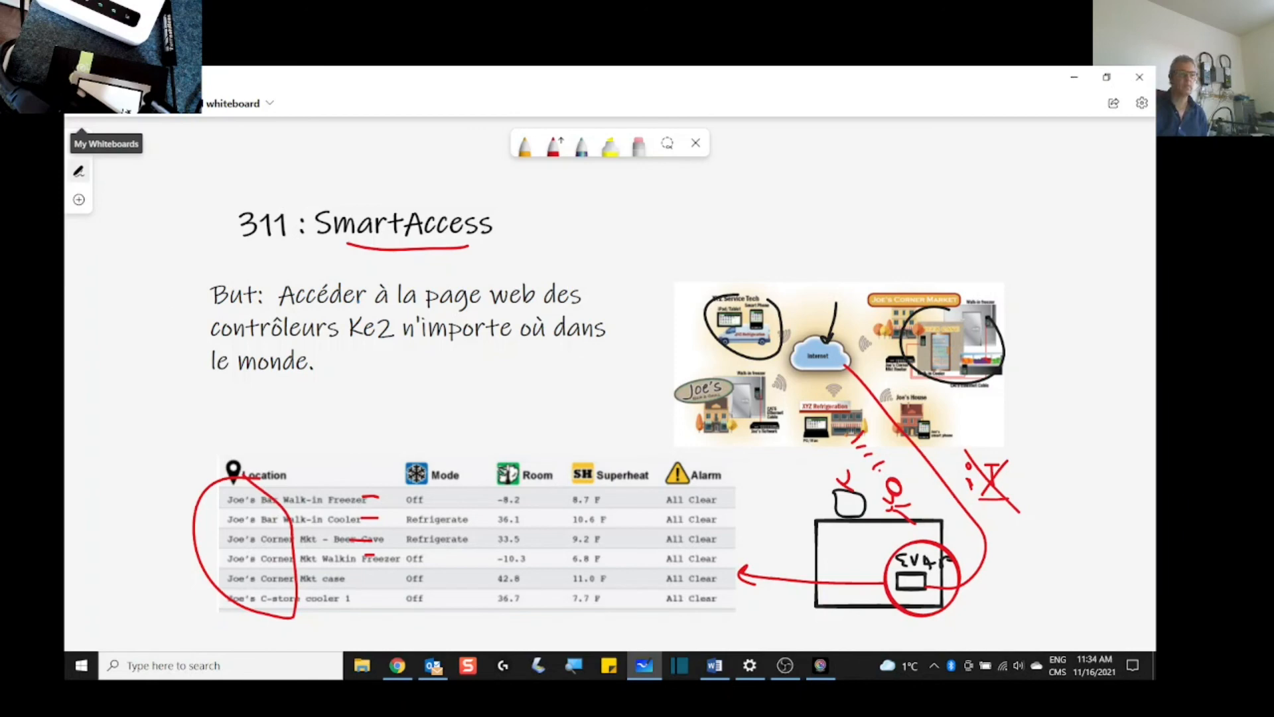